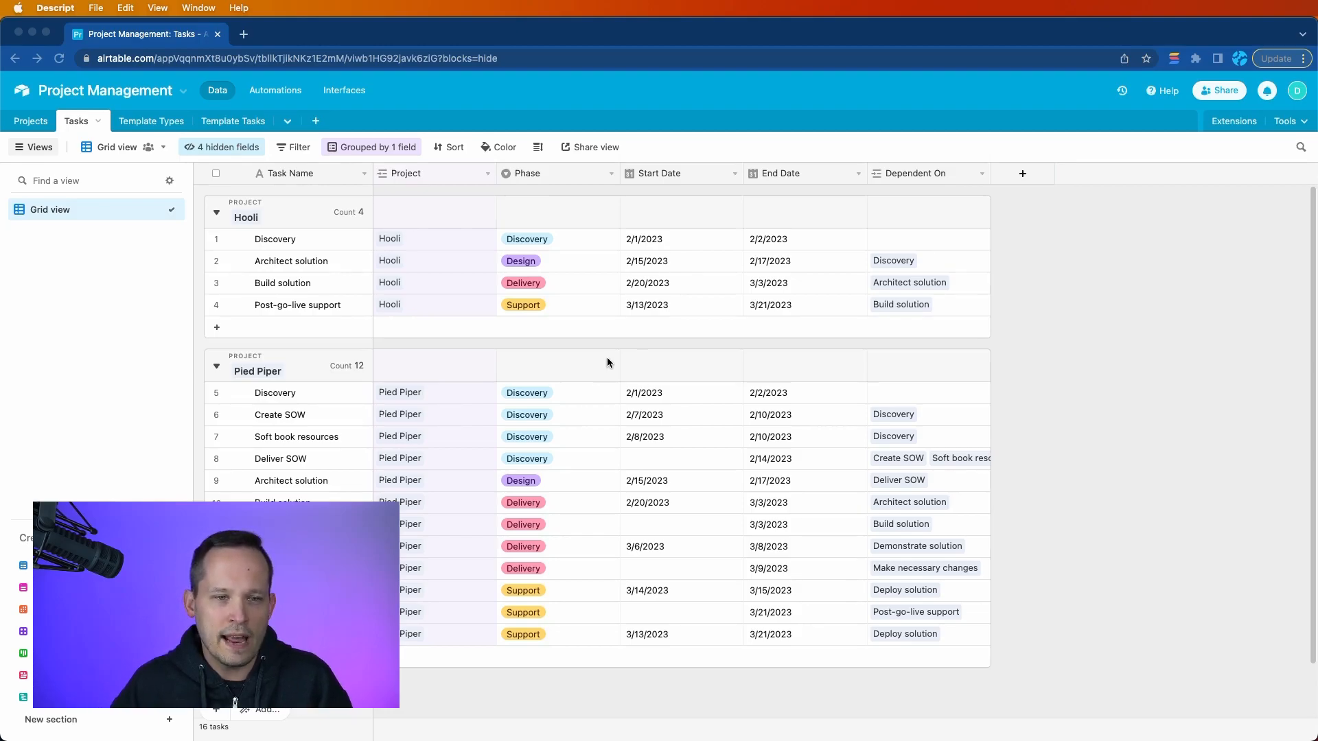
- Bring the Chrome window with the Airtable Tasks grid into focus
{"action": "left_click", "coordinate": [734, 178]}
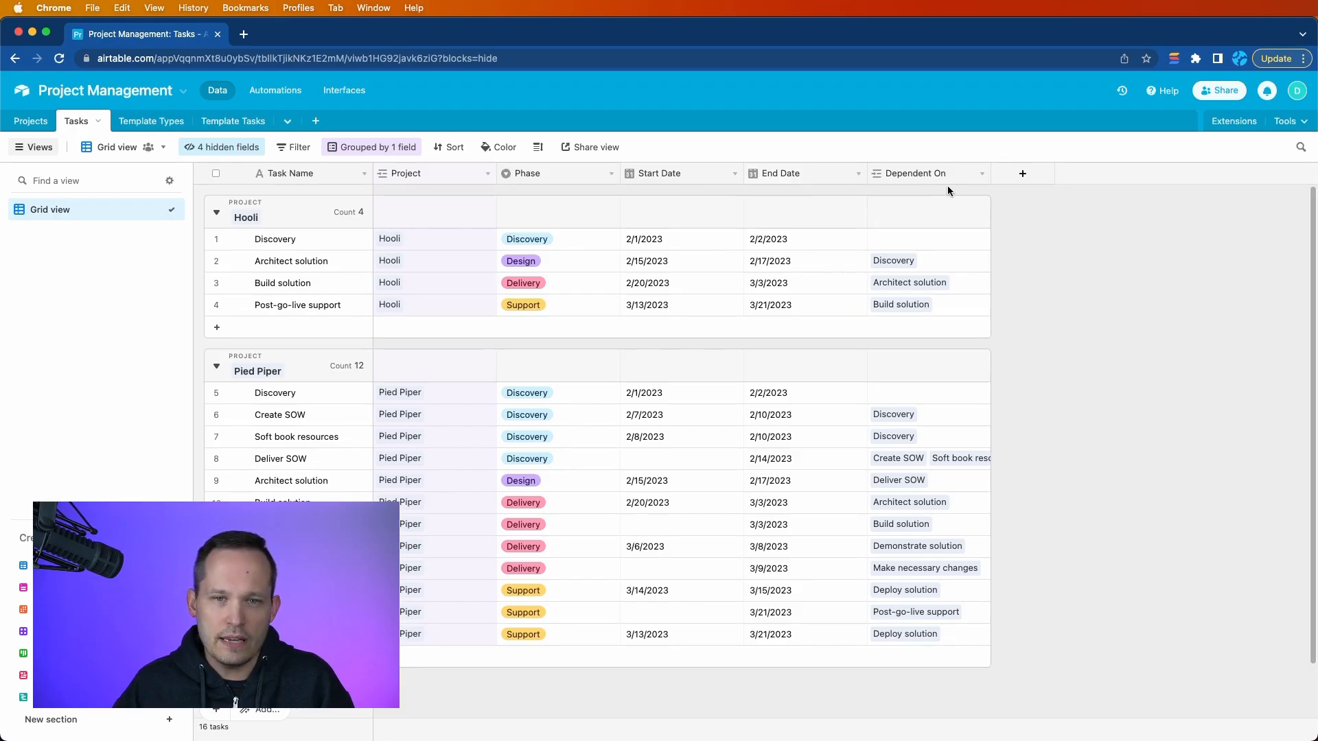
{"action": "left_click", "coordinate": [982, 179]}
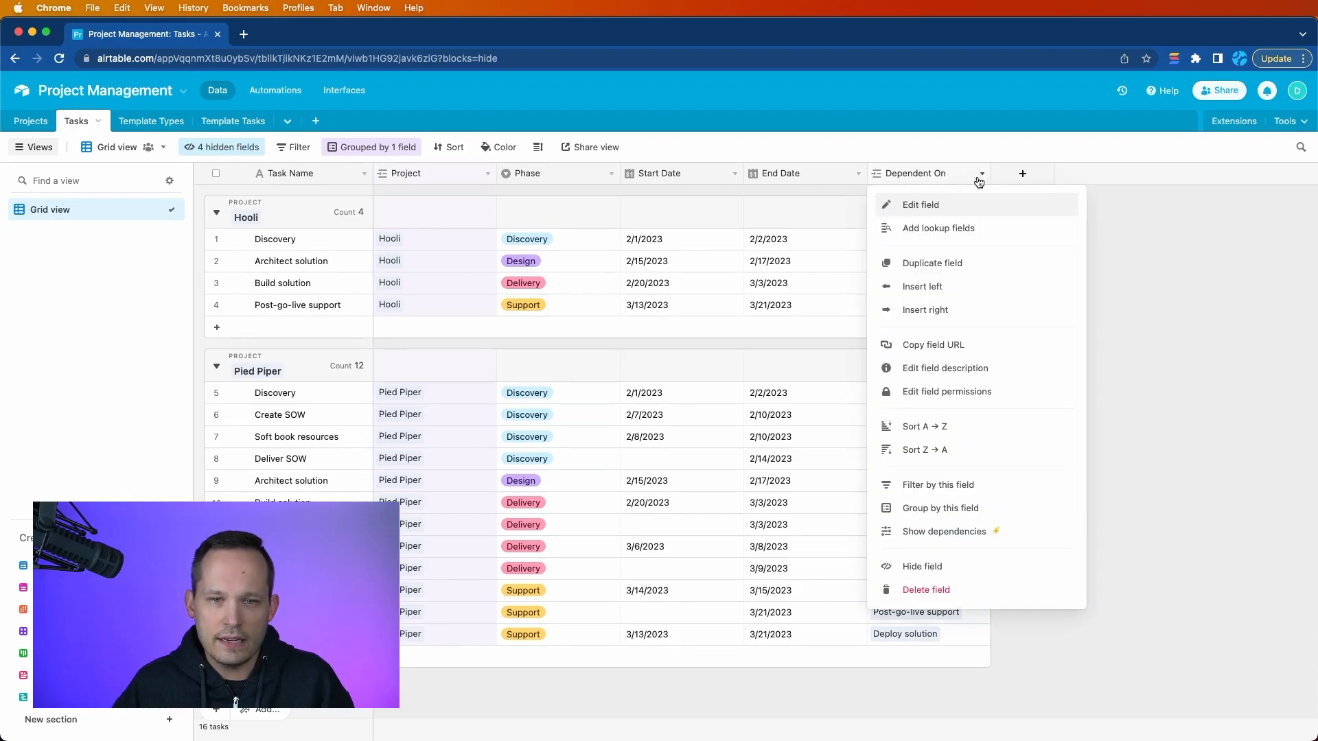
{"action": "left_click", "coordinate": [956, 205]}
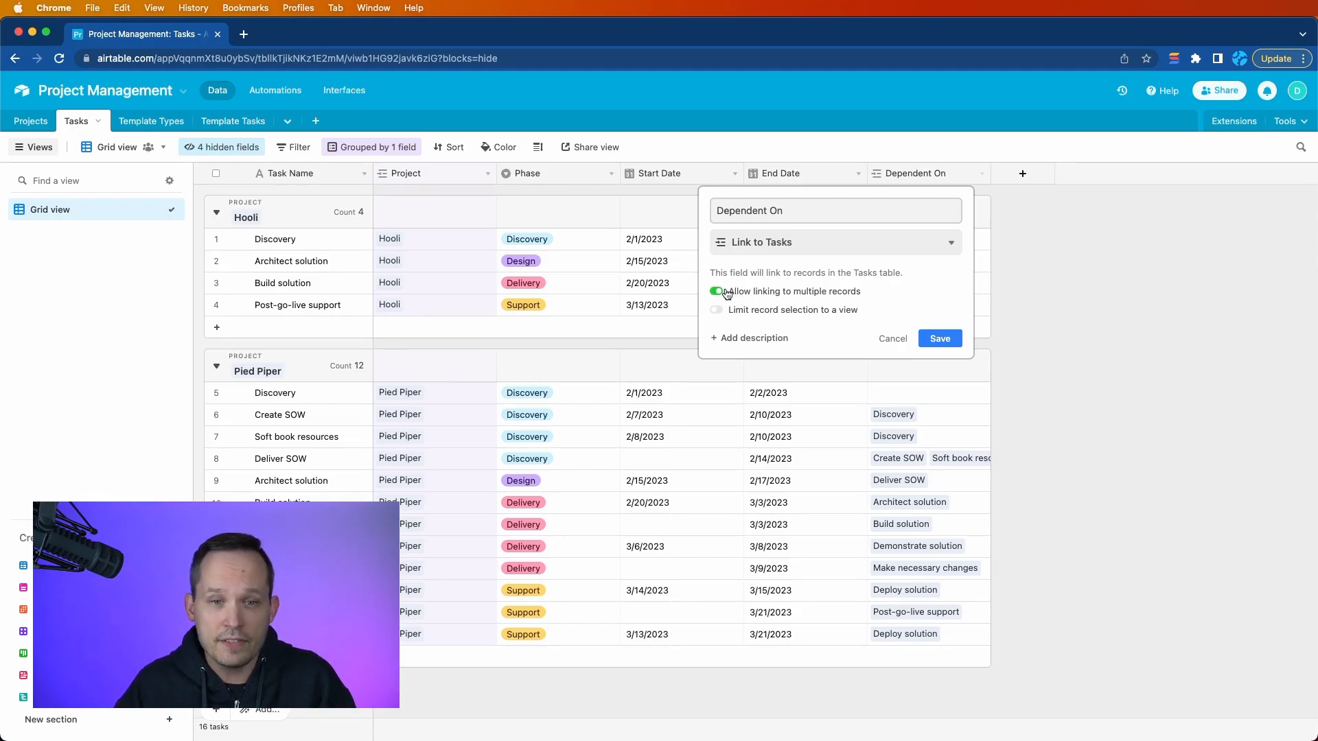
{"action": "left_click", "coordinate": [896, 338]}
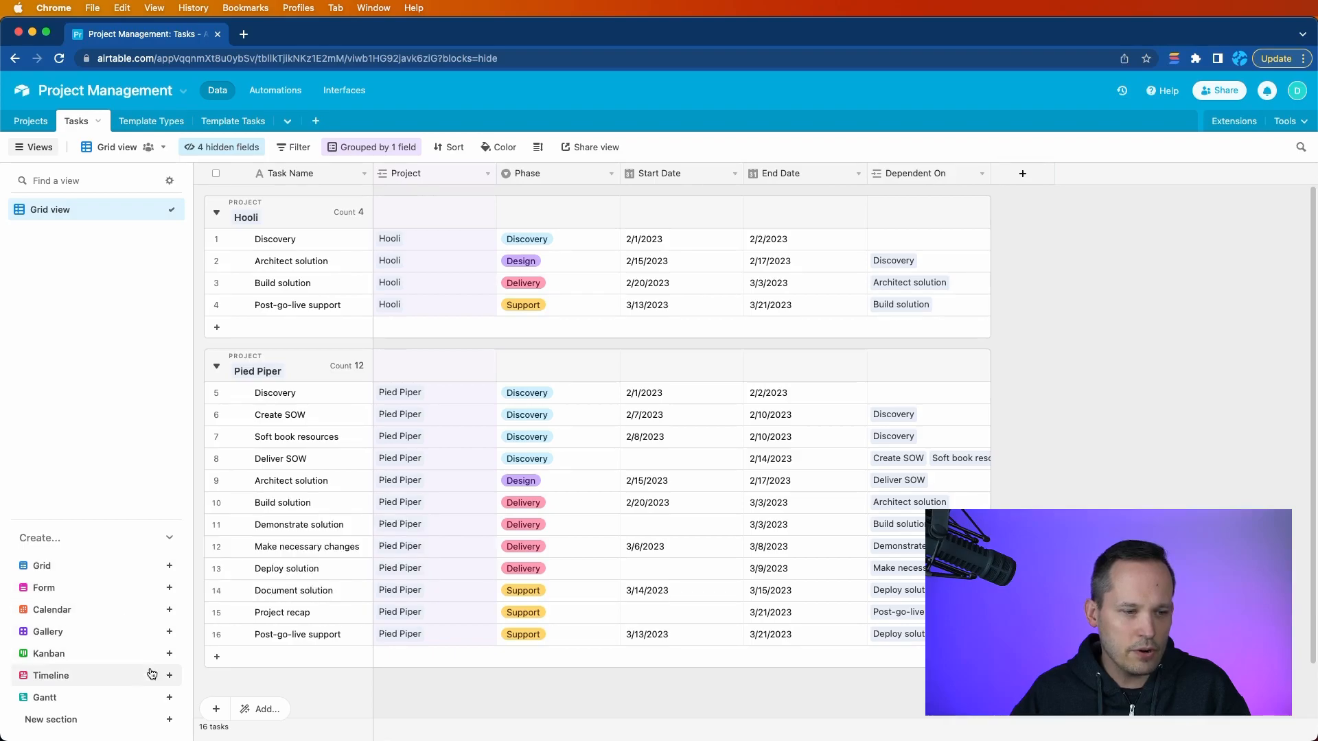
- Create a new Gantt view with its default name, keeping Start Date and End Date as its date fields
{"action": "left_click", "coordinate": [169, 698]}
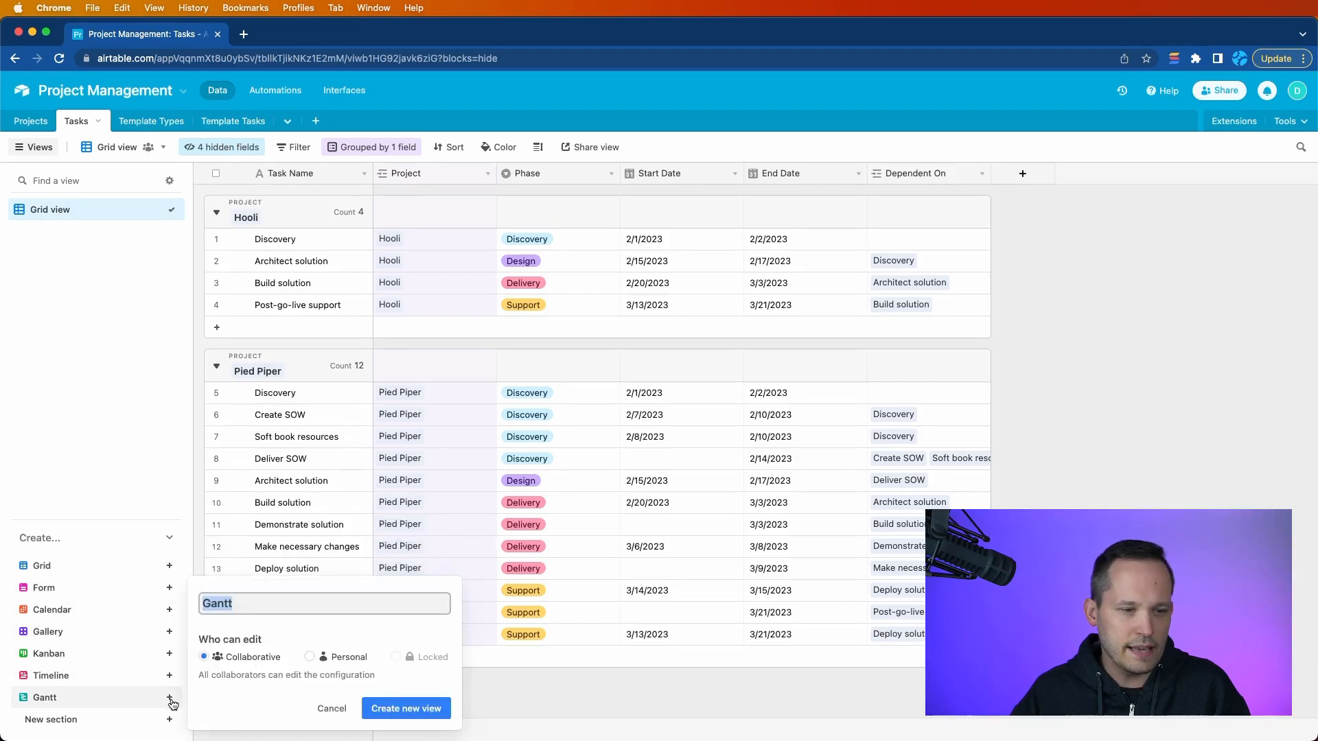
{"action": "left_click", "coordinate": [384, 715]}
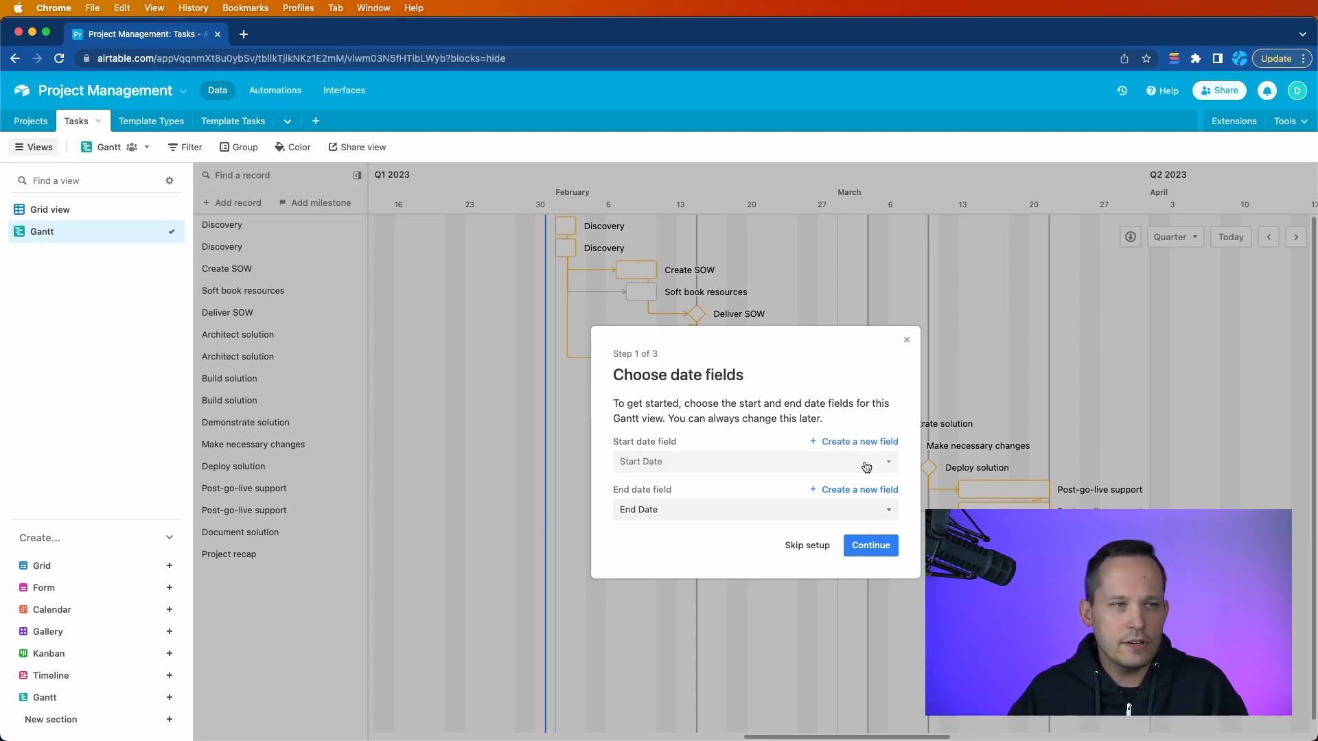
{"action": "left_click", "coordinate": [746, 468]}
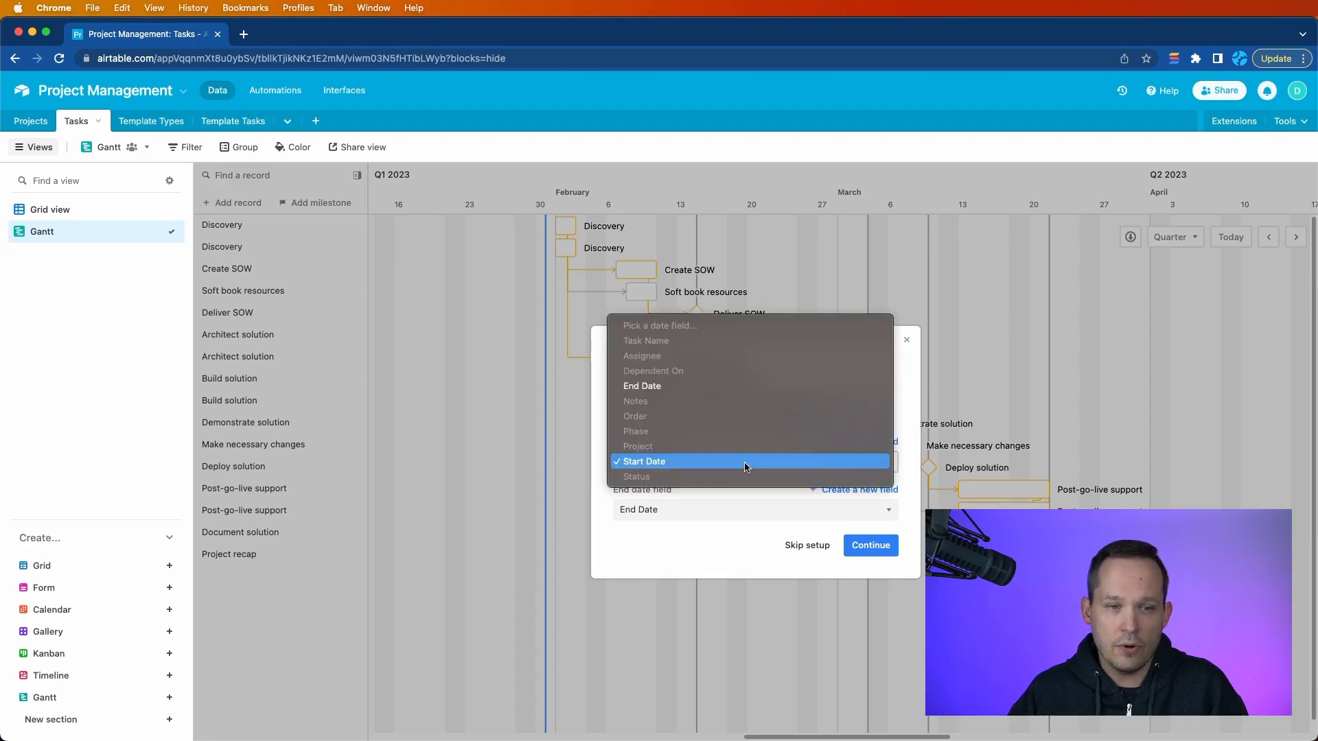
{"action": "left_click", "coordinate": [677, 546]}
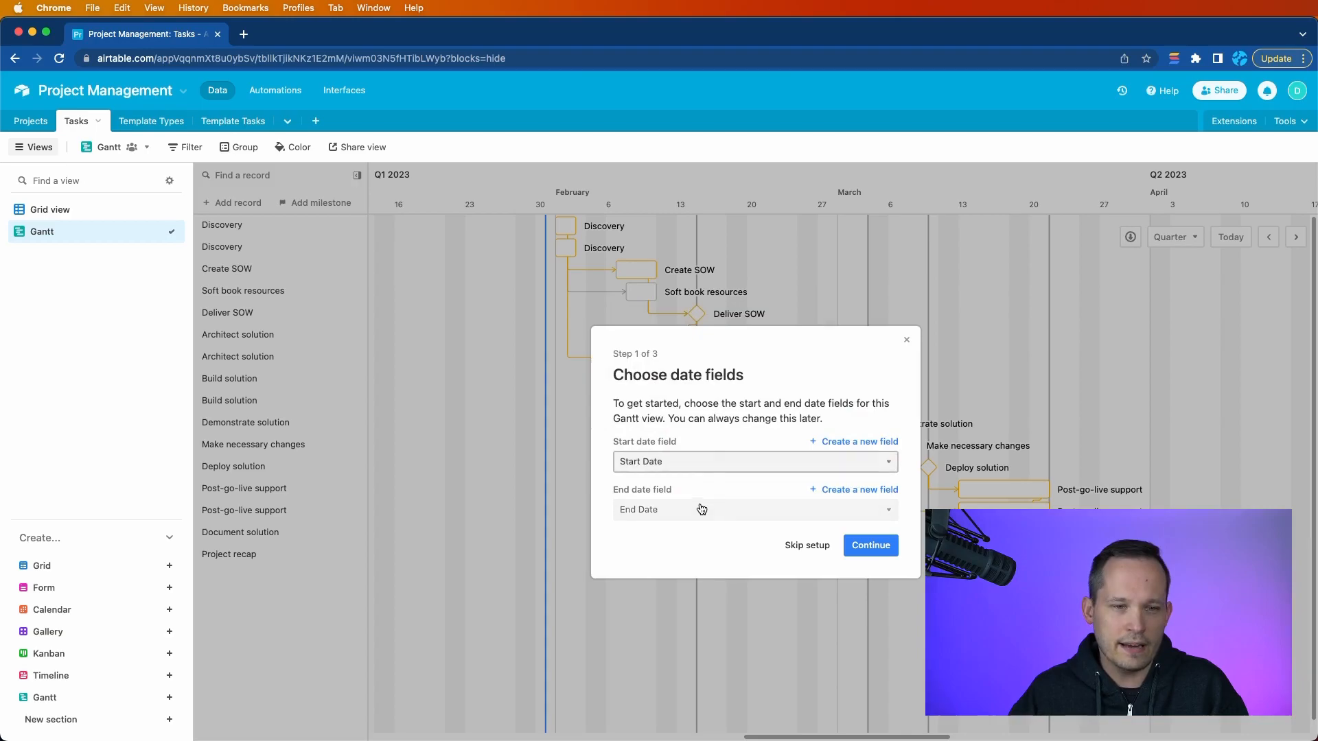
{"action": "left_click", "coordinate": [720, 465]}
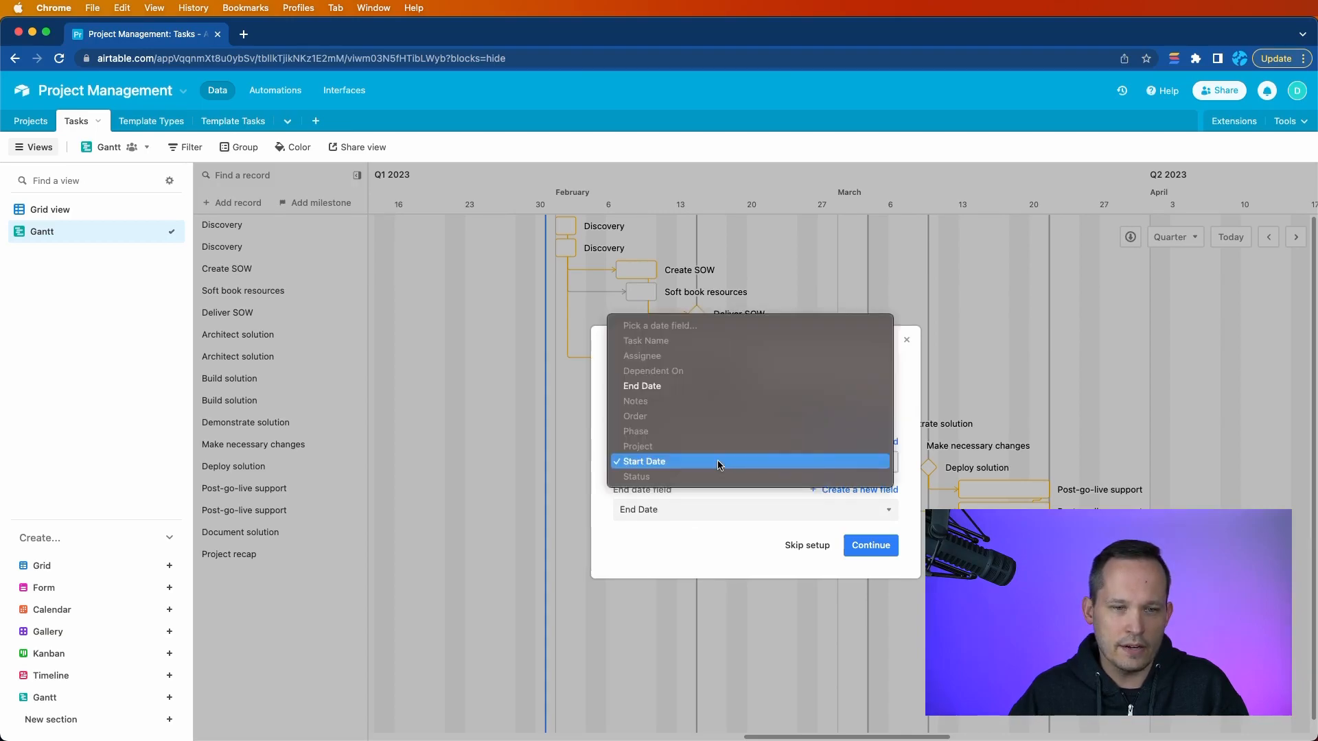
{"action": "left_click", "coordinate": [713, 562]}
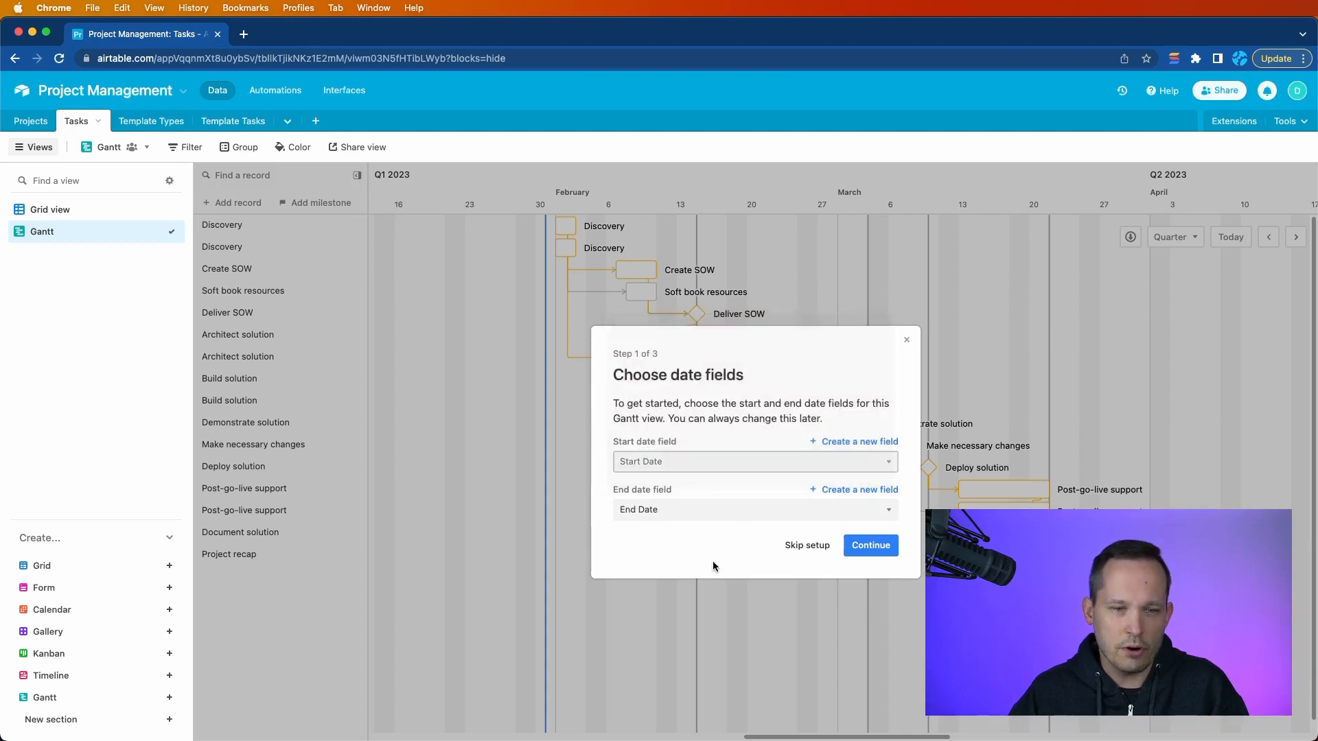
- Keep Dependent On as the dependency field (predecessors) and continue to the milestones step
{"action": "left_click", "coordinate": [871, 545]}
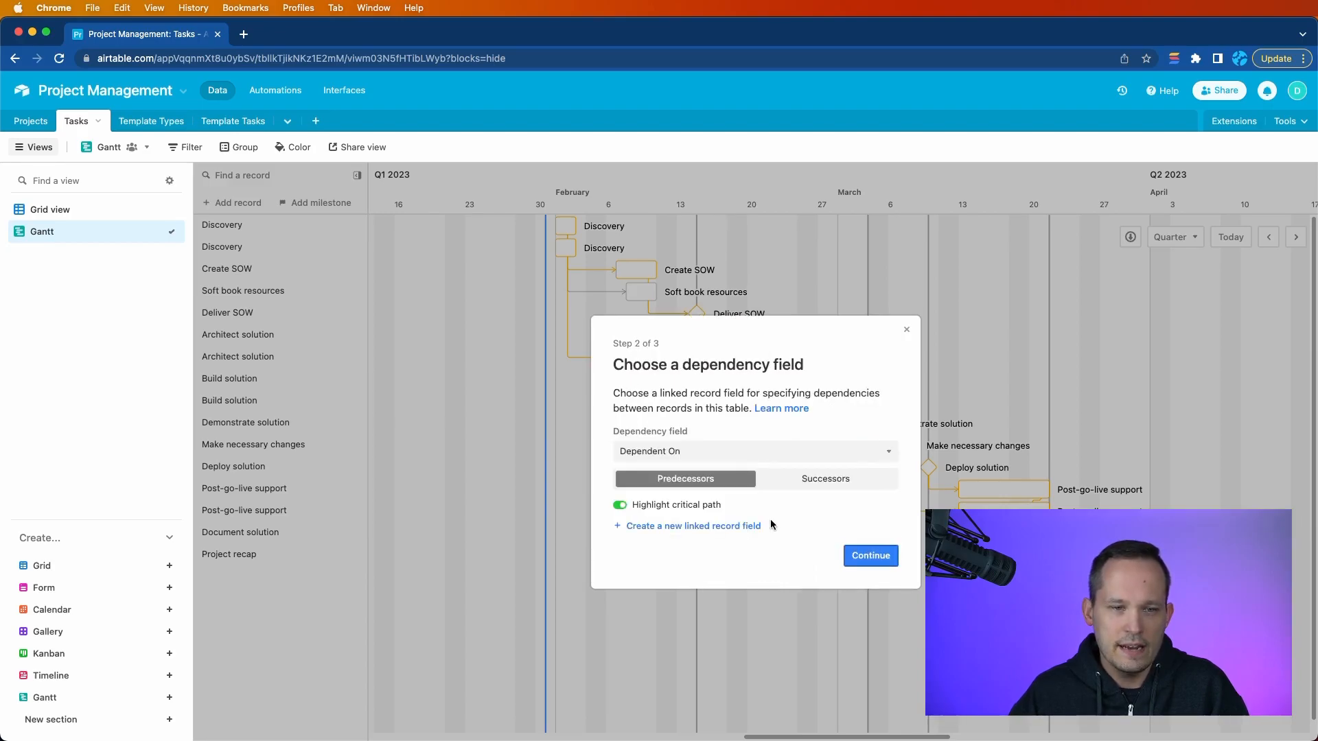
{"action": "left_click", "coordinate": [754, 452]}
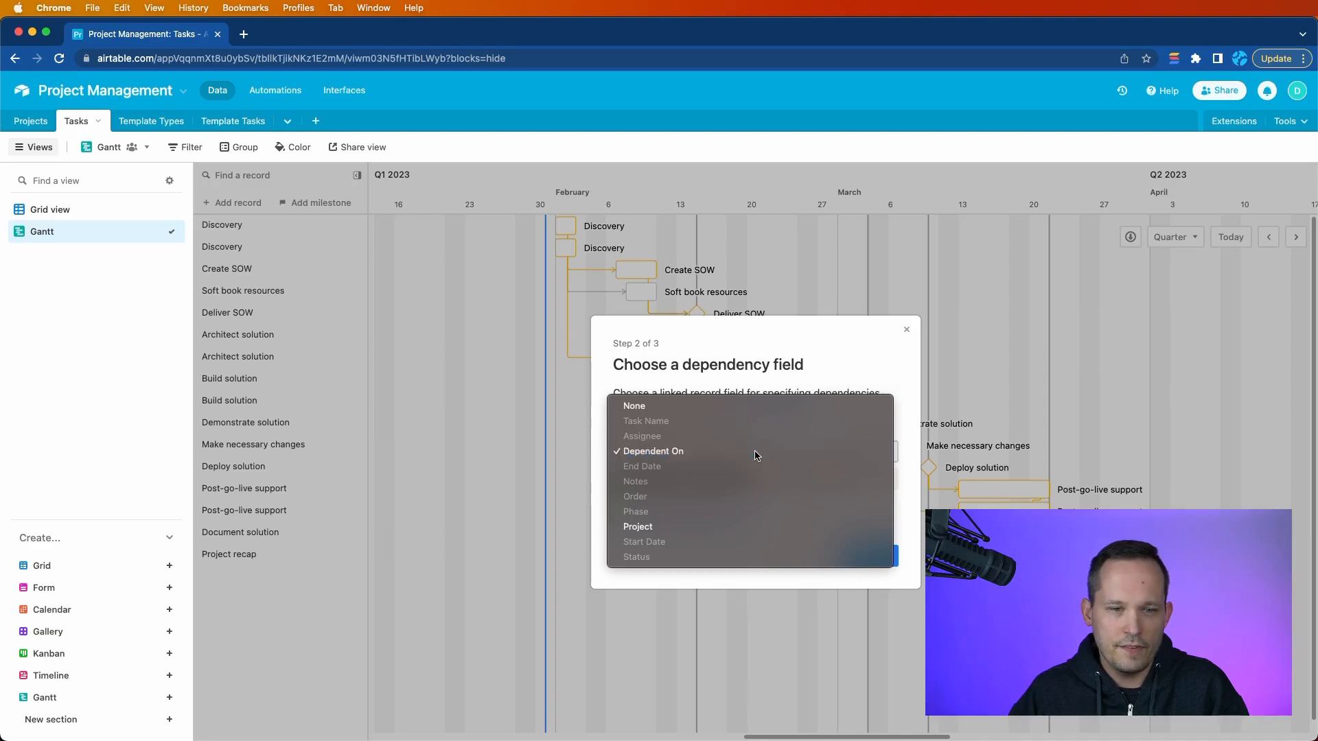
{"action": "left_click", "coordinate": [755, 455]}
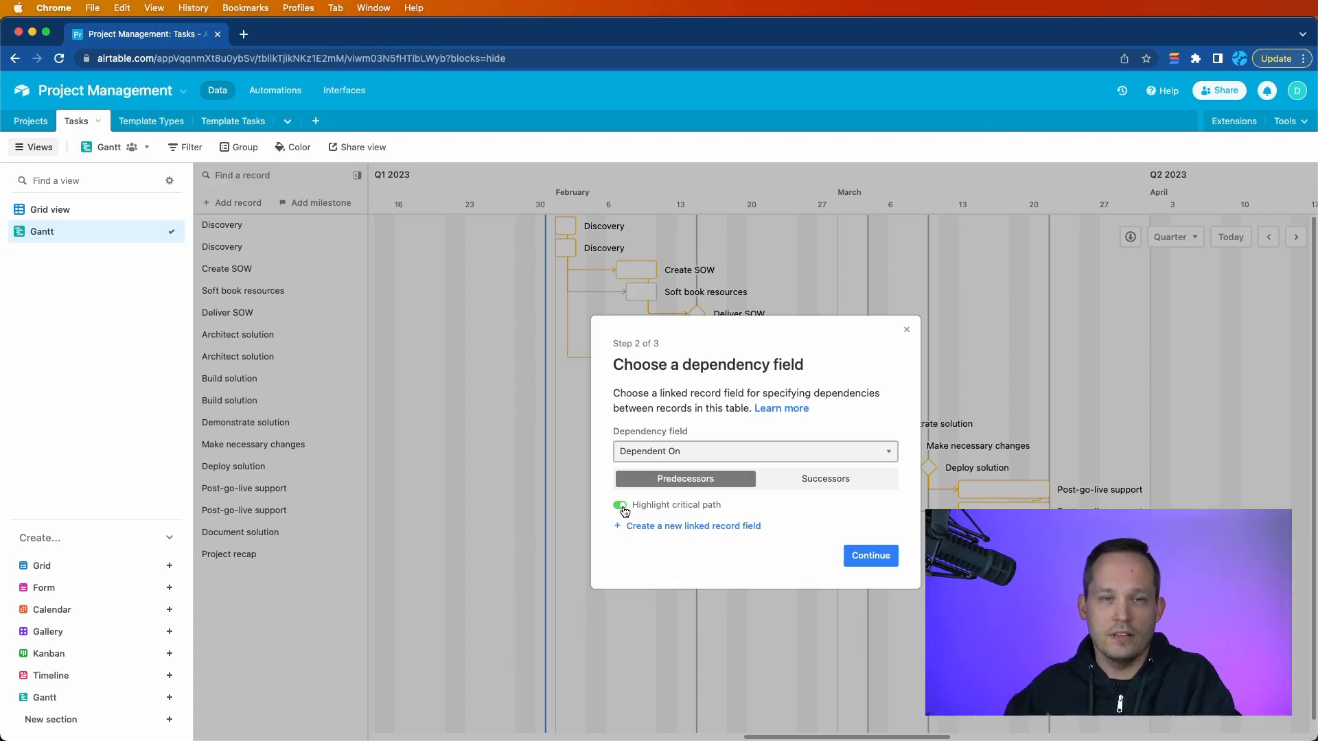
{"action": "left_click", "coordinate": [877, 558]}
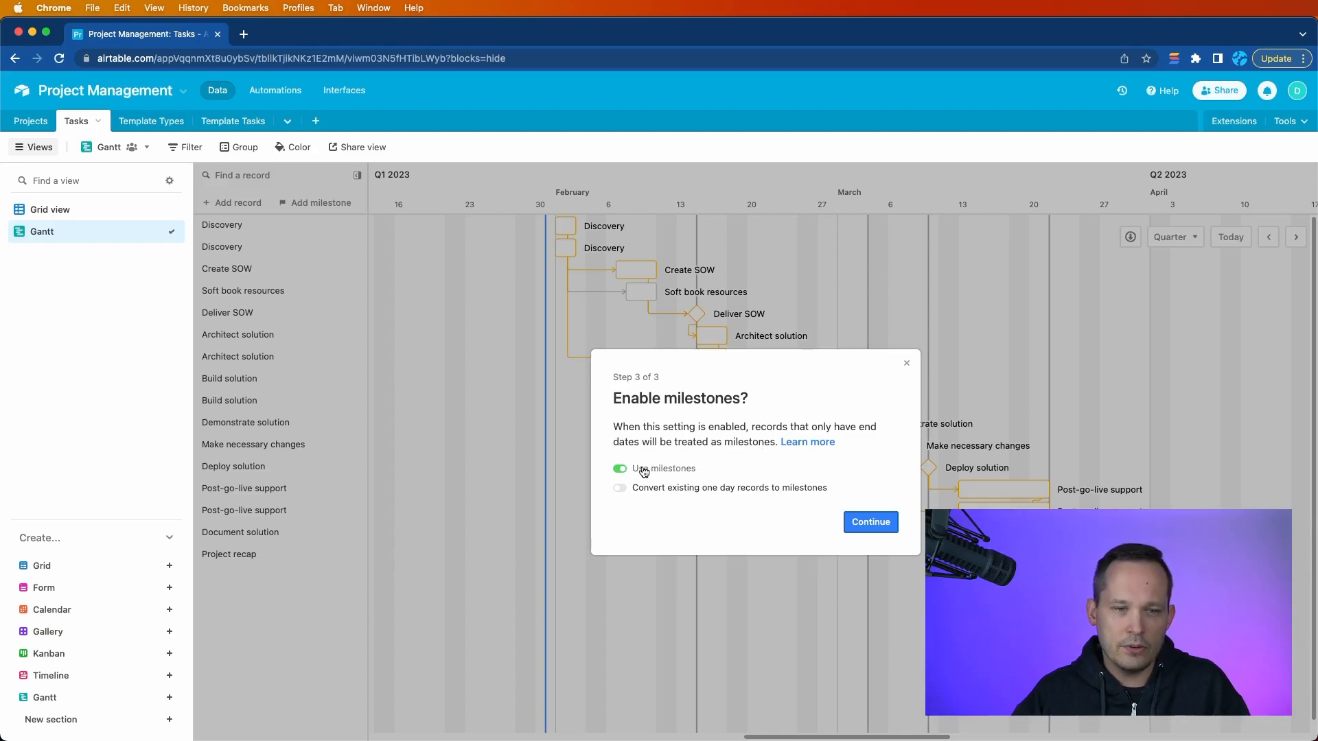
- Accept Use milestones and finish the Gantt setup so the chart appears
{"action": "left_click", "coordinate": [870, 523]}
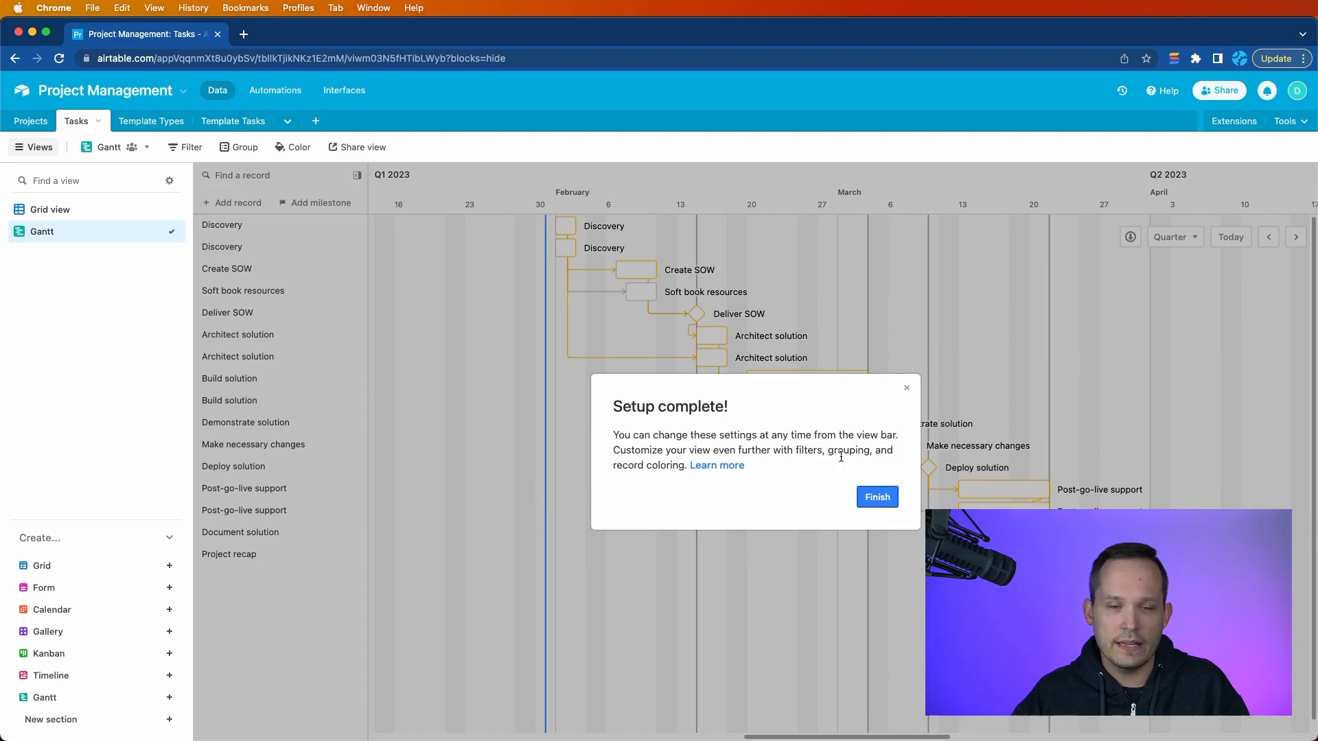
{"action": "left_click", "coordinate": [878, 498]}
{"action": "left_click", "coordinate": [877, 498]}
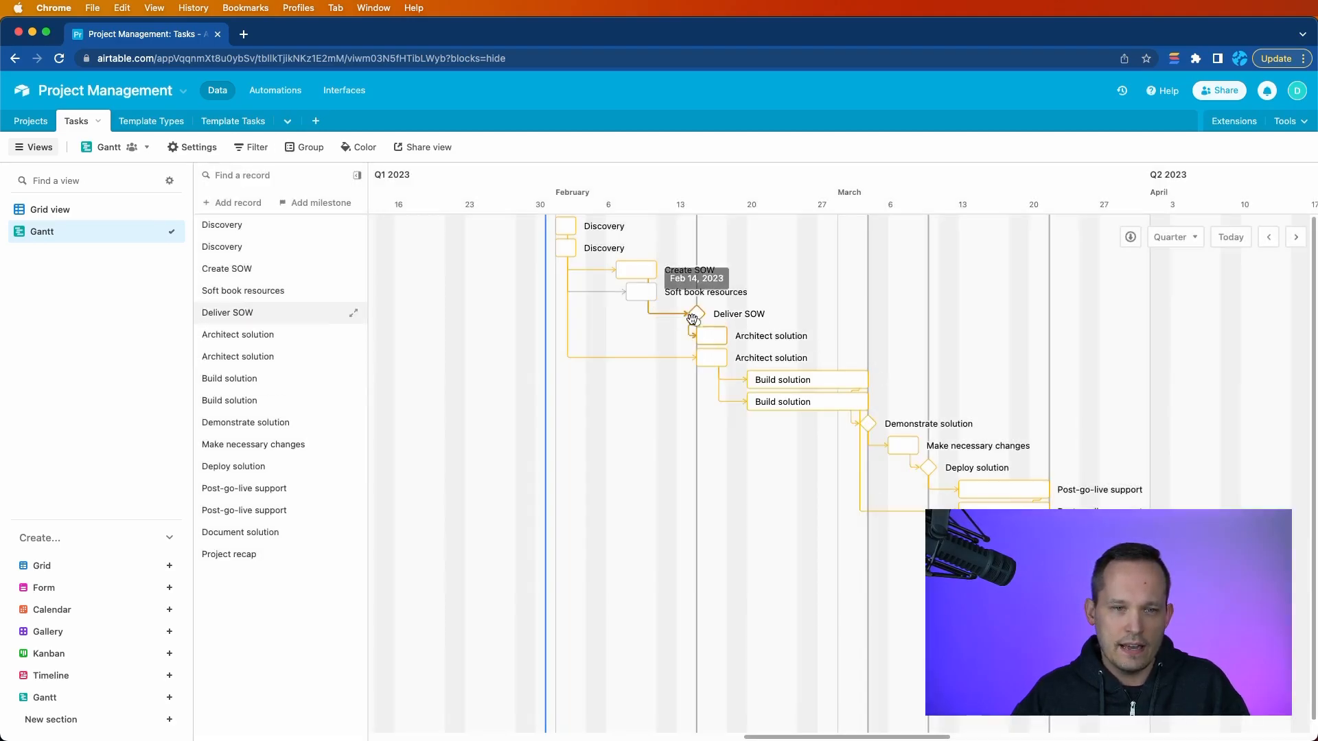
{"action": "mouse_move", "coordinate": [863, 422]}
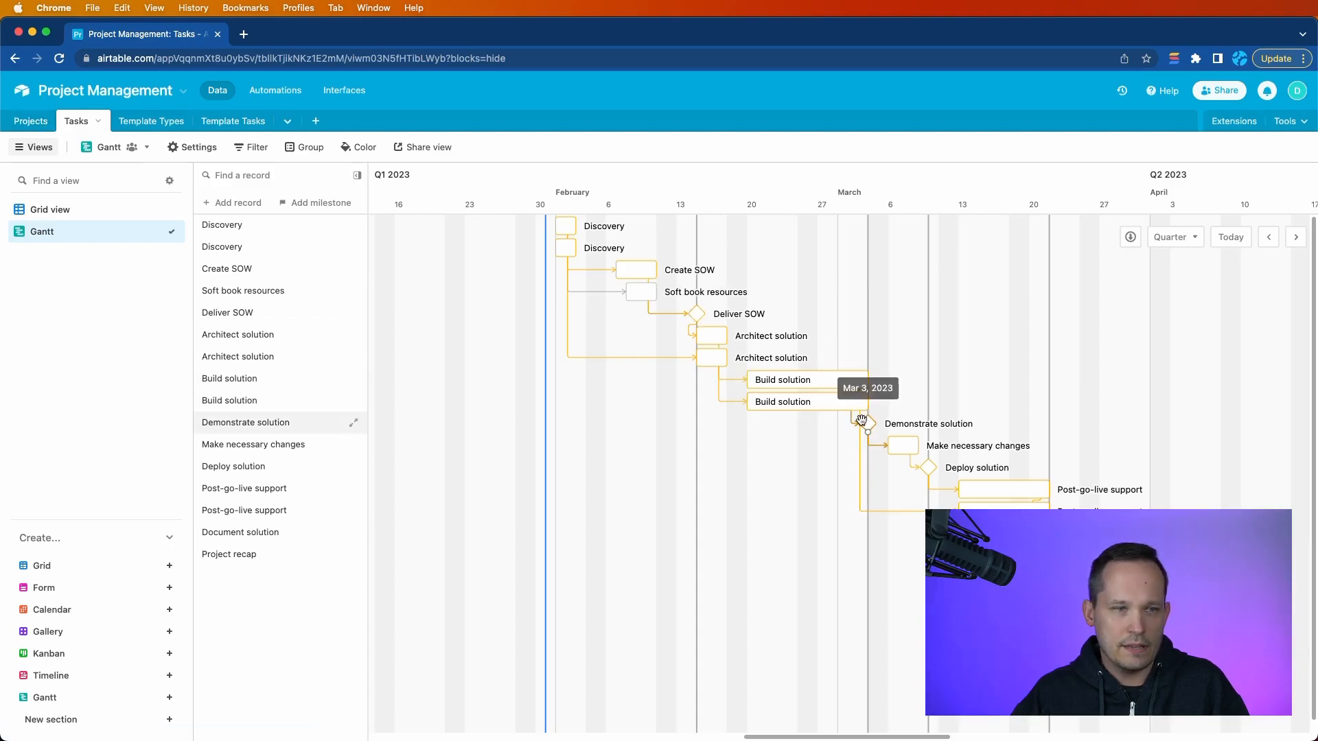
{"action": "left_click", "coordinate": [50, 209]}
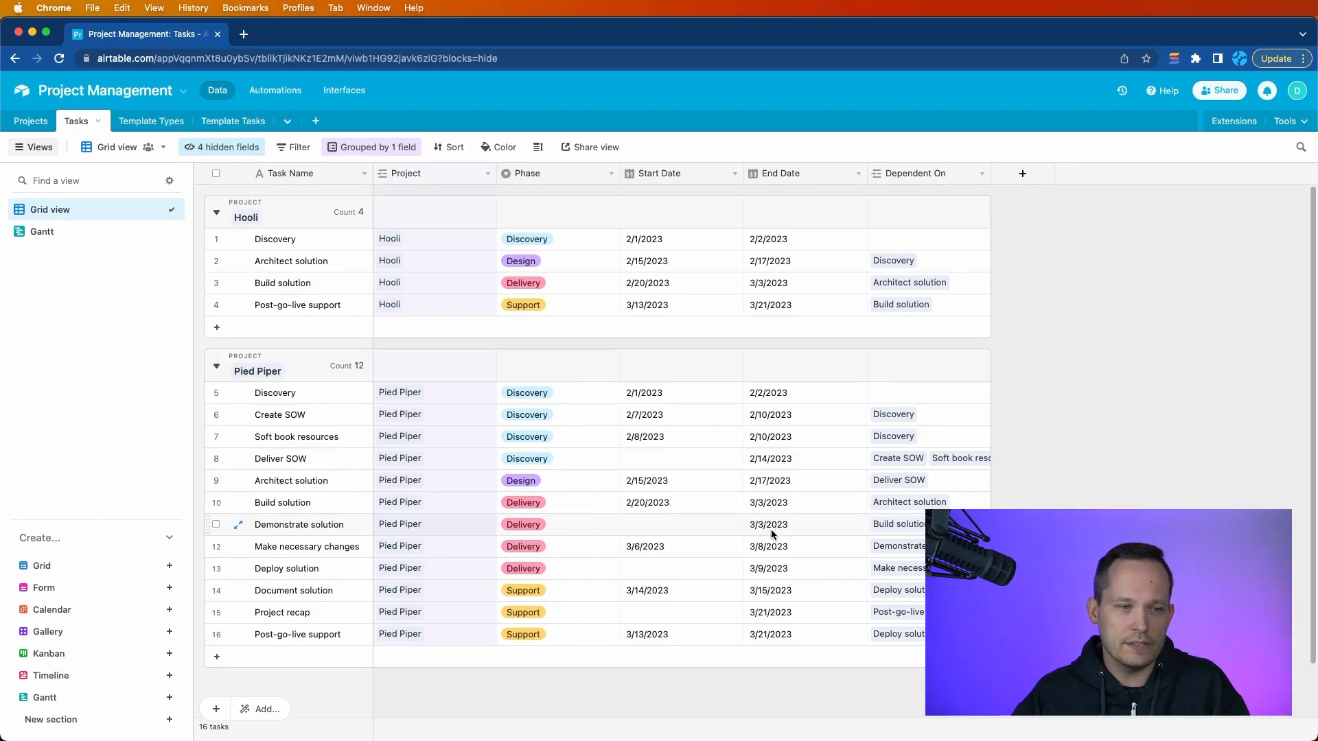
{"action": "left_click", "coordinate": [30, 120]}
{"action": "left_click", "coordinate": [76, 121]}
{"action": "left_click", "coordinate": [42, 232]}
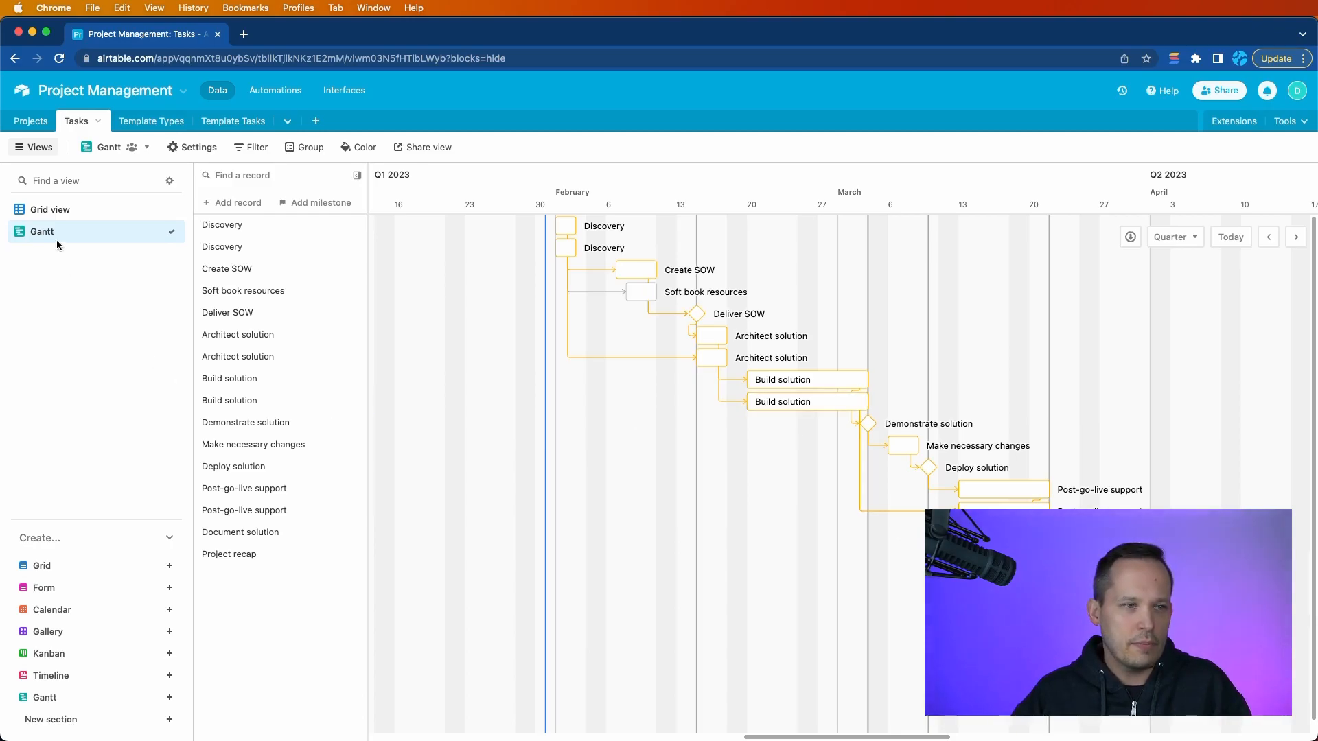
{"action": "left_click", "coordinate": [50, 210]}
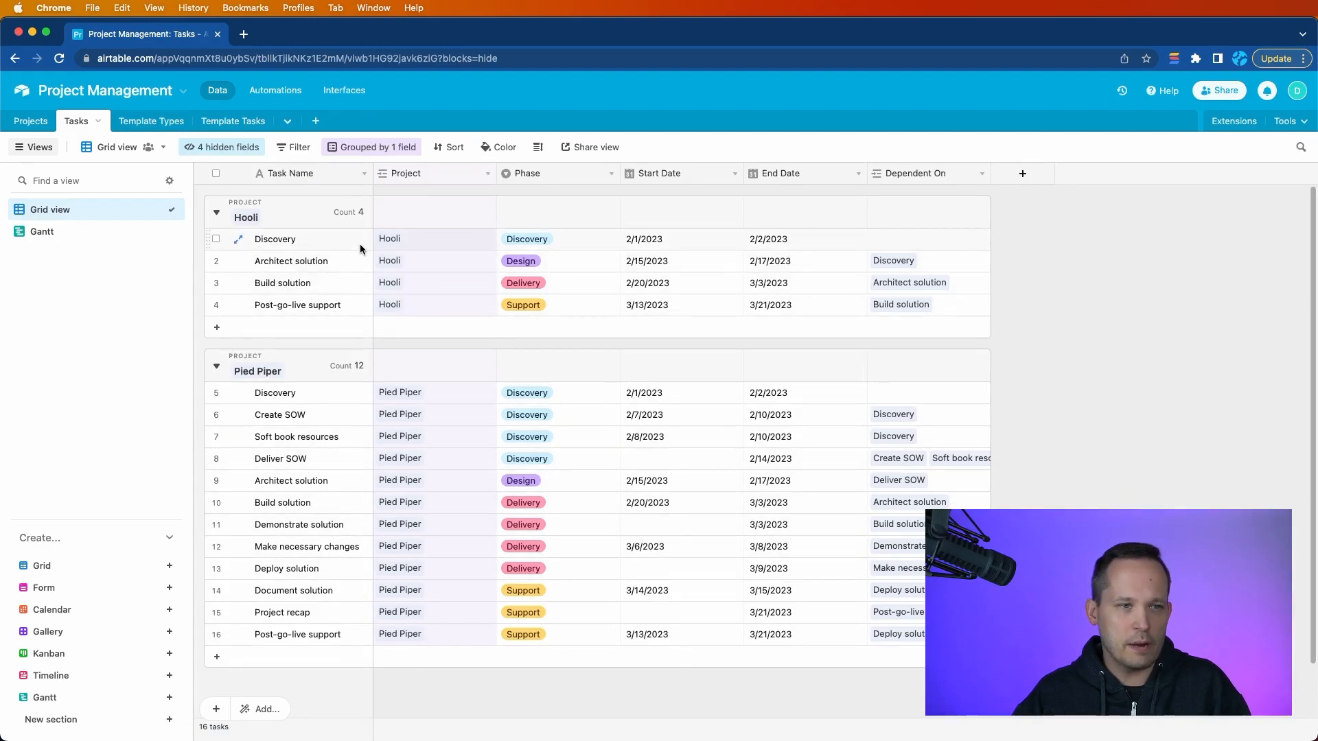
{"action": "left_click", "coordinate": [41, 230]}
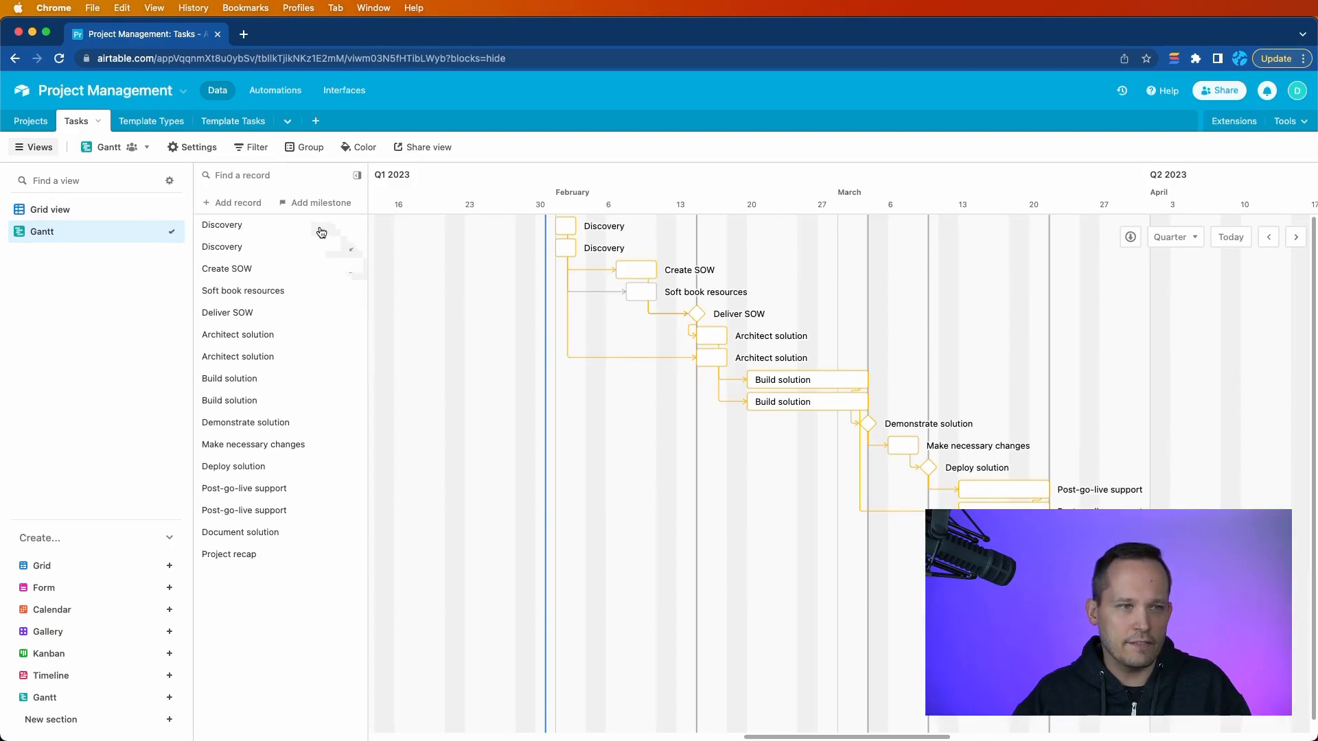
- Group the Gantt chart's tasks by the Project field
{"action": "left_click", "coordinate": [309, 153]}
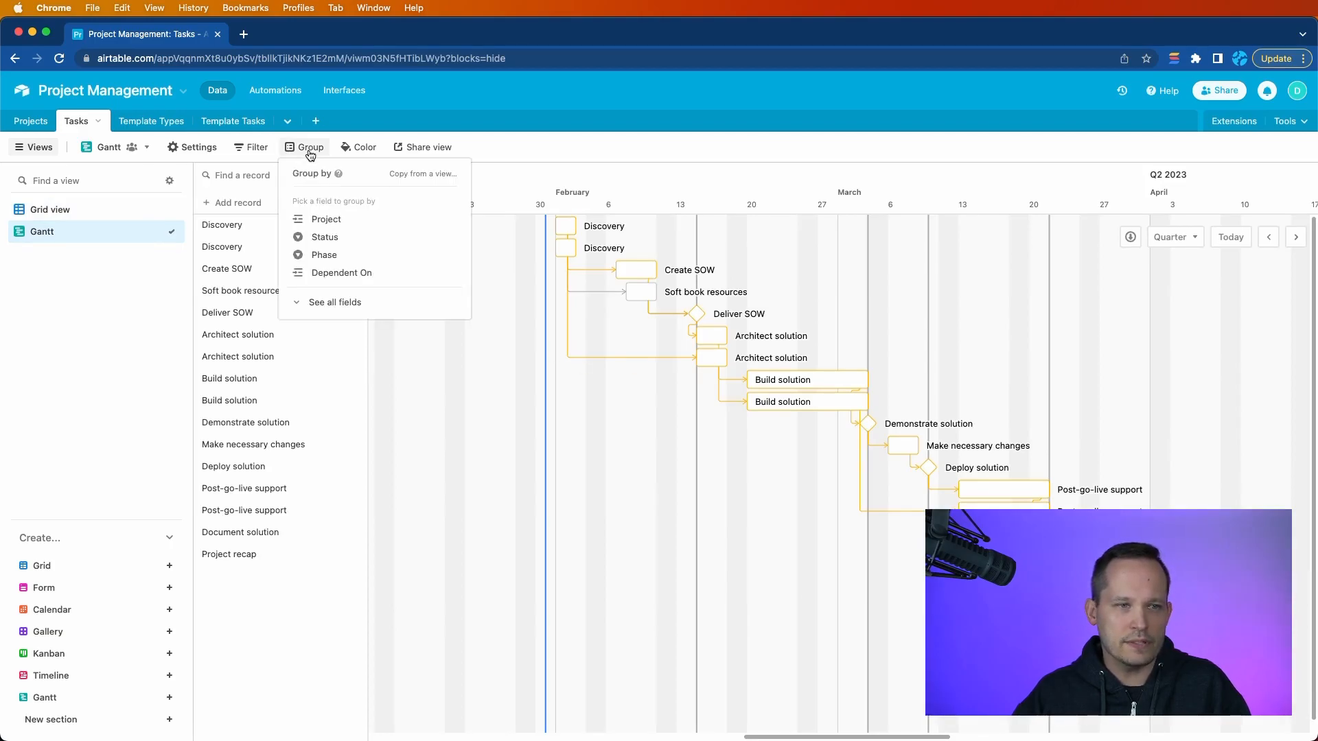
{"action": "left_click", "coordinate": [325, 219]}
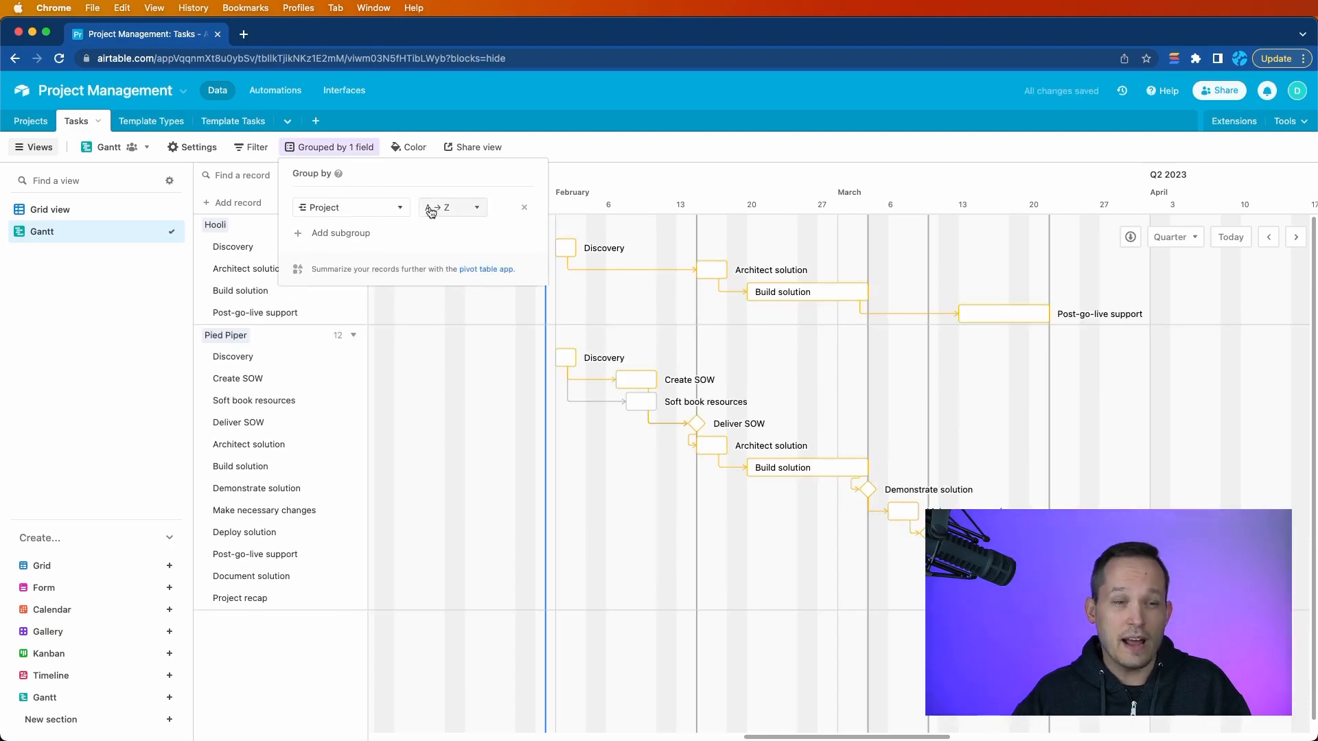
{"action": "left_click", "coordinate": [632, 151]}
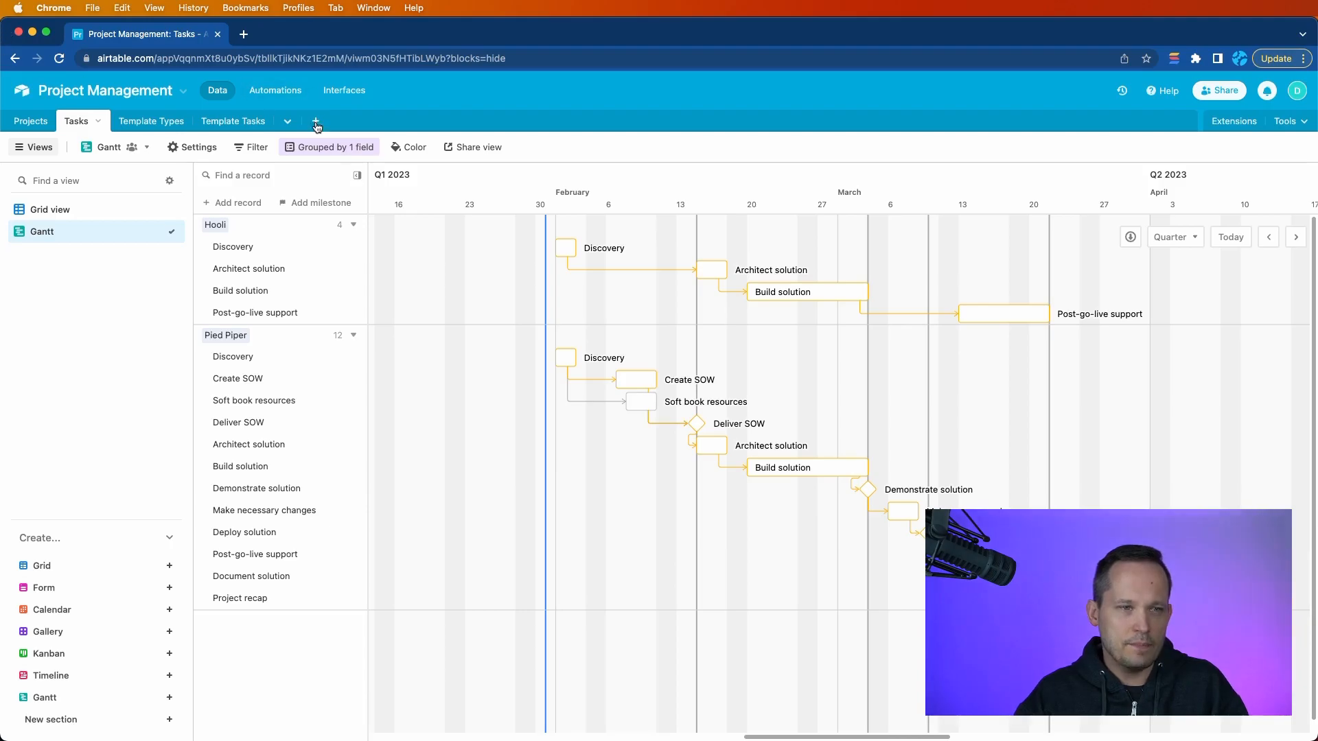
- Add Phase as a second grouping level and collapse Pied Piper's Design, Delivery and Support groups
{"action": "left_click", "coordinate": [328, 147]}
{"action": "left_click", "coordinate": [330, 233]}
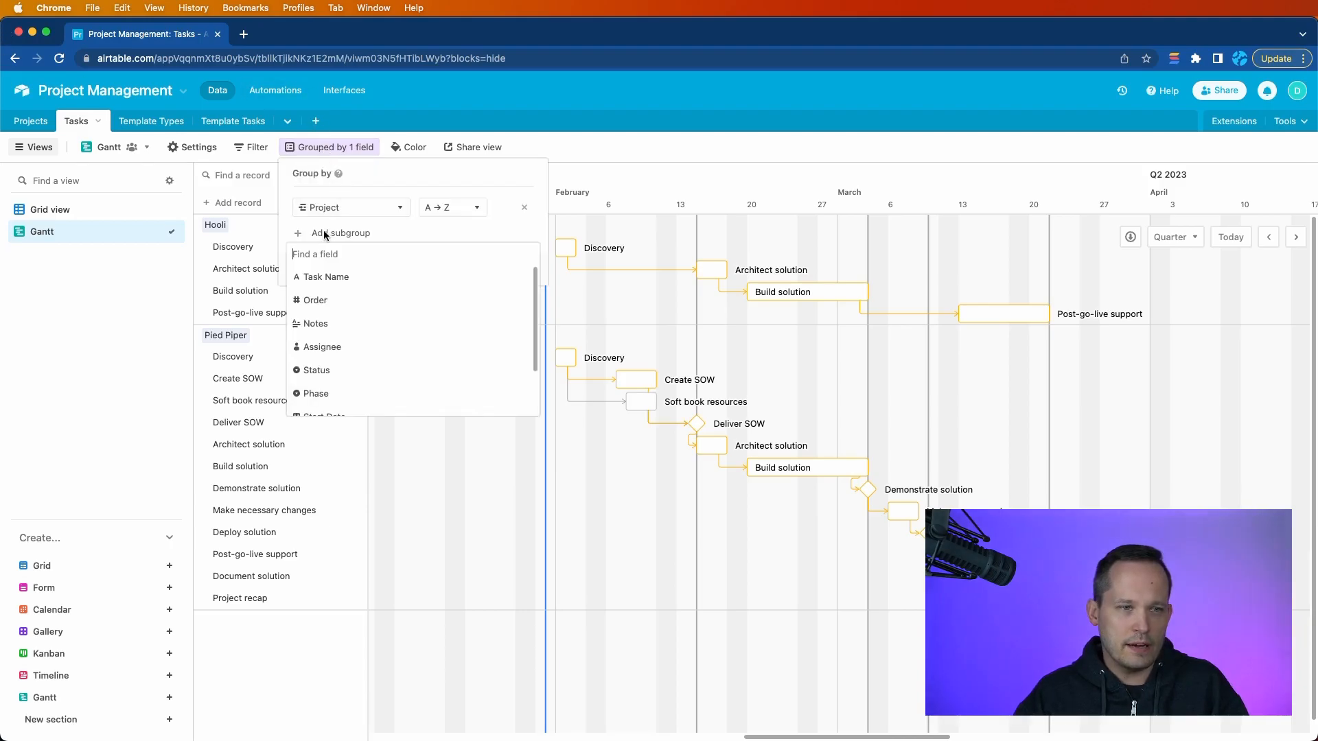
{"action": "scroll", "coordinate": [340, 309], "scroll_direction": "down", "scroll_amount": 2}
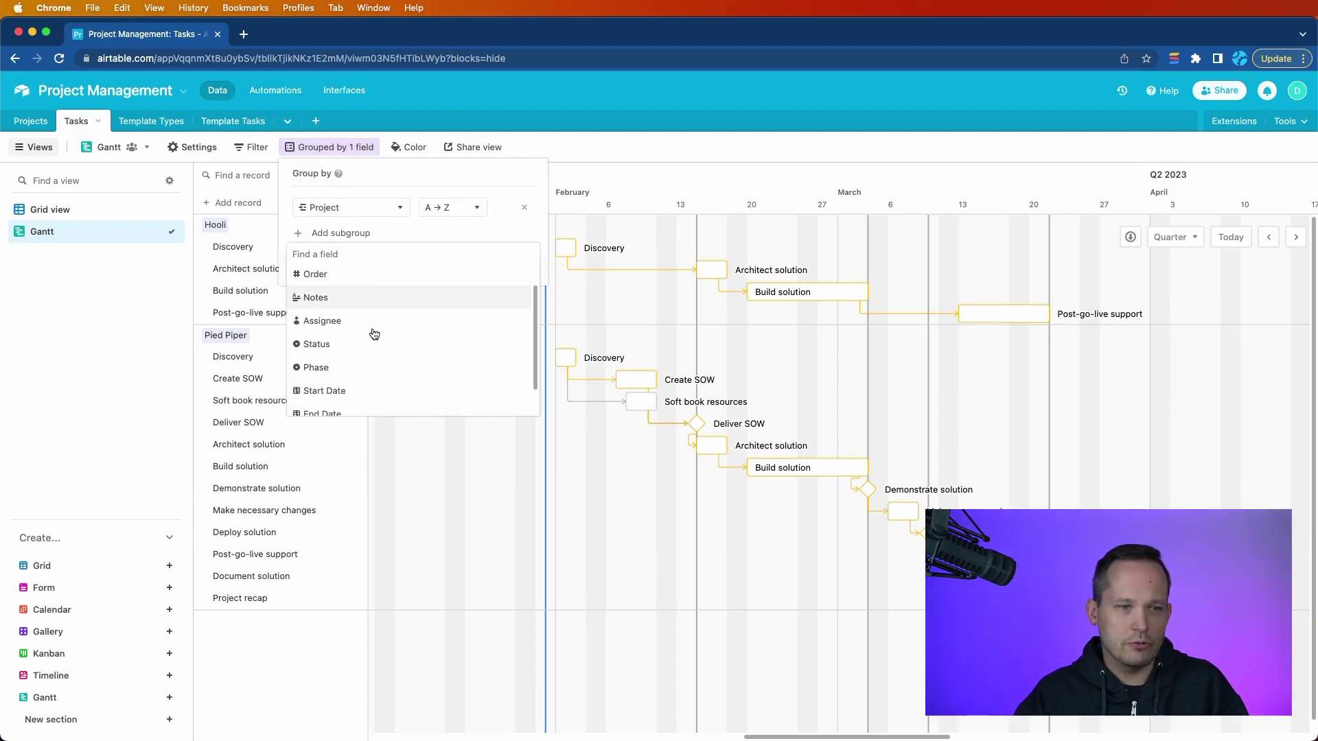
{"action": "left_click", "coordinate": [350, 358]}
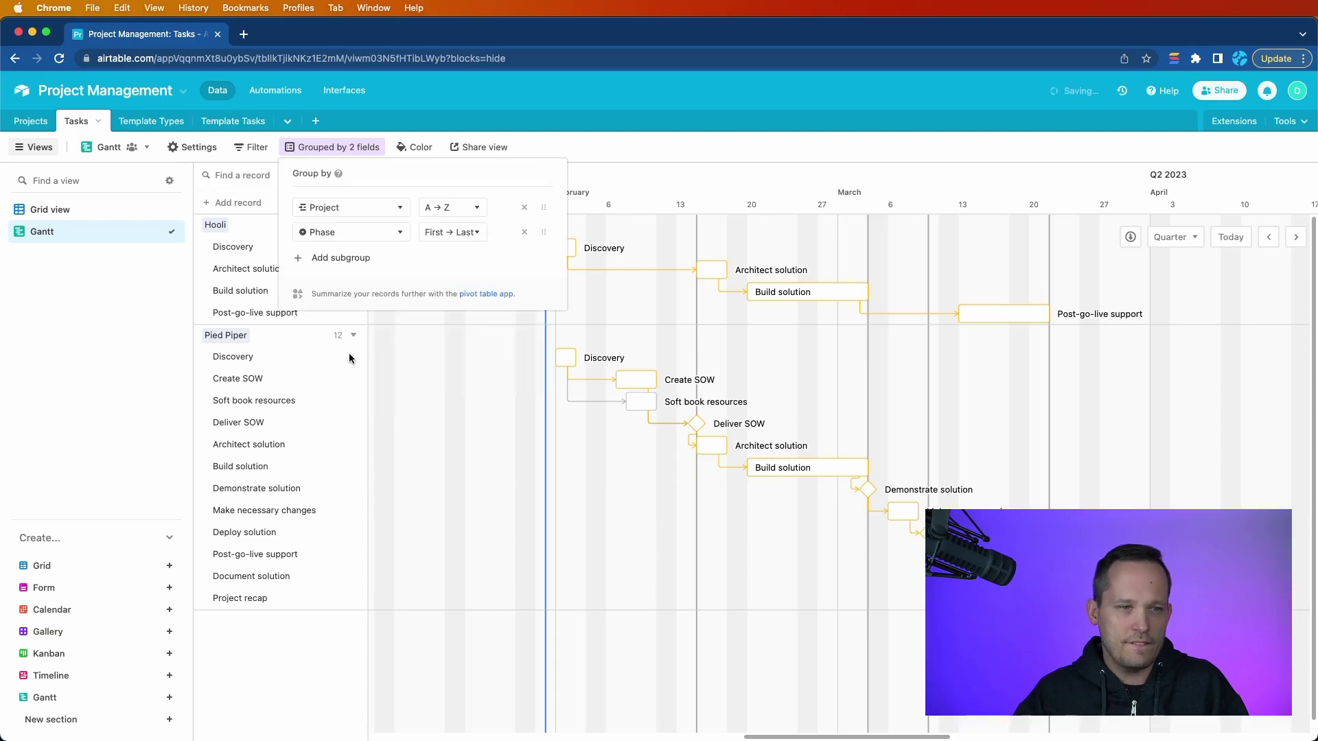
{"action": "left_click", "coordinate": [629, 153]}
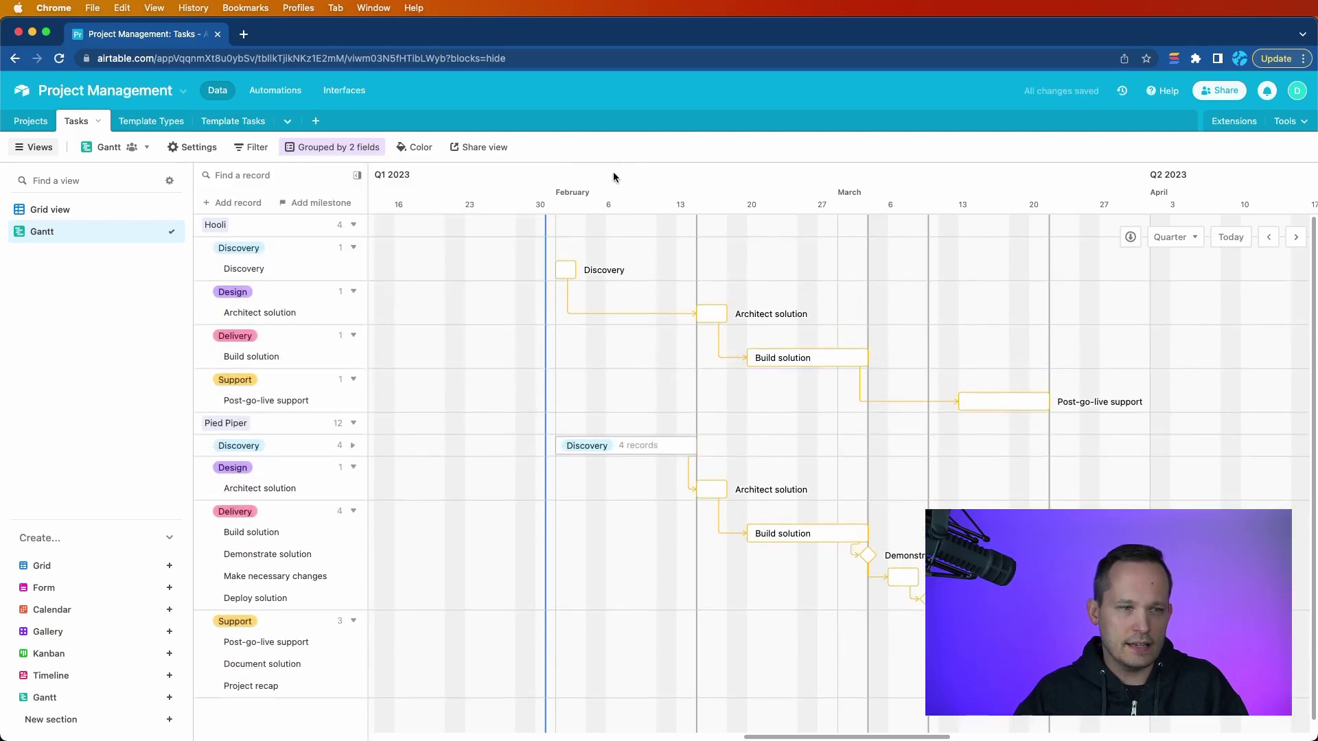
{"action": "left_click", "coordinate": [354, 468]}
{"action": "left_click", "coordinate": [353, 489]}
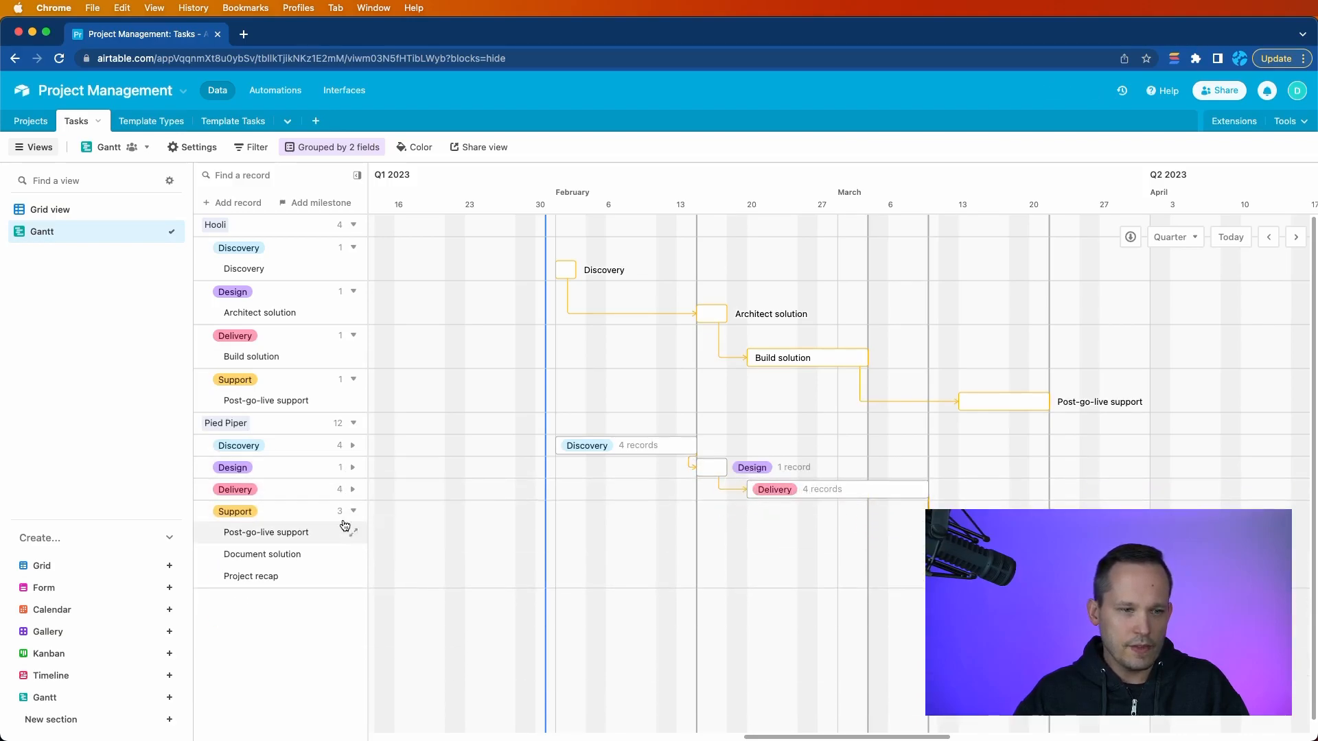
{"action": "left_click", "coordinate": [353, 512]}
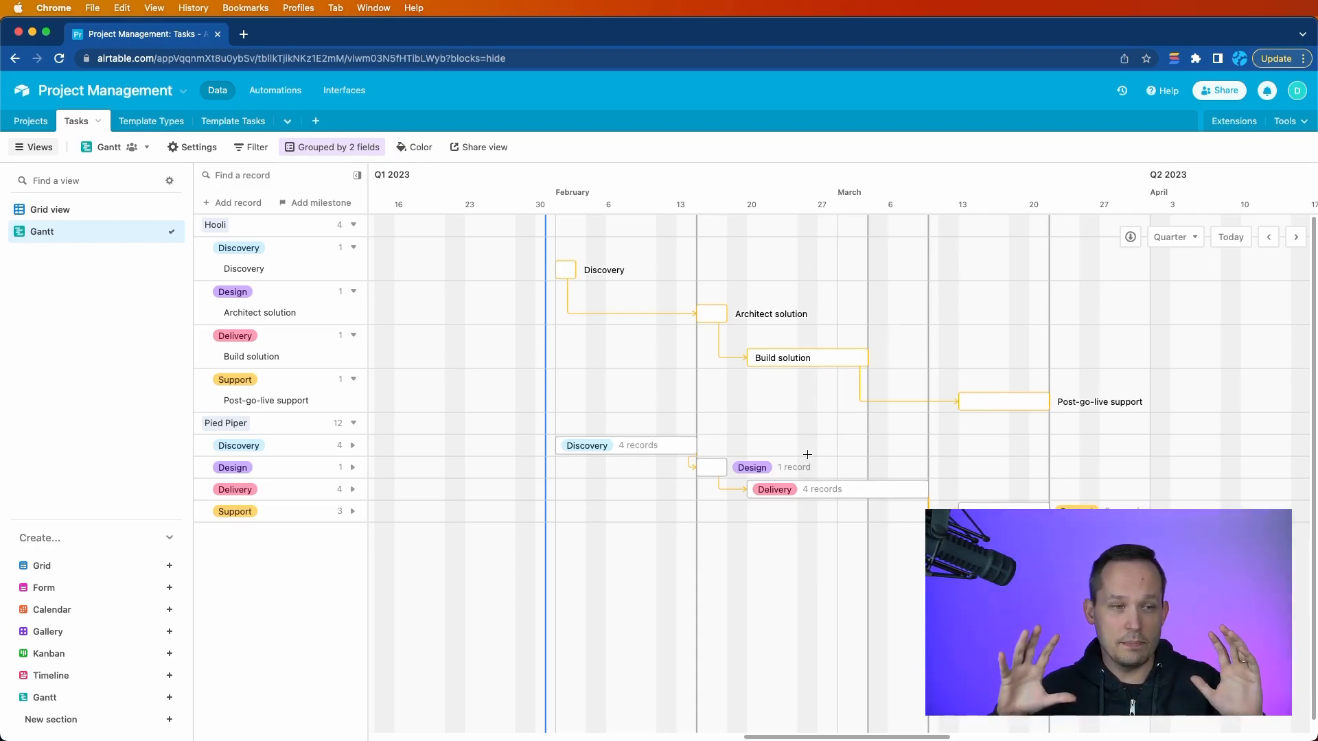
- Remove the Phase subgroup so tasks are grouped by Project only
{"action": "left_click", "coordinate": [352, 148]}
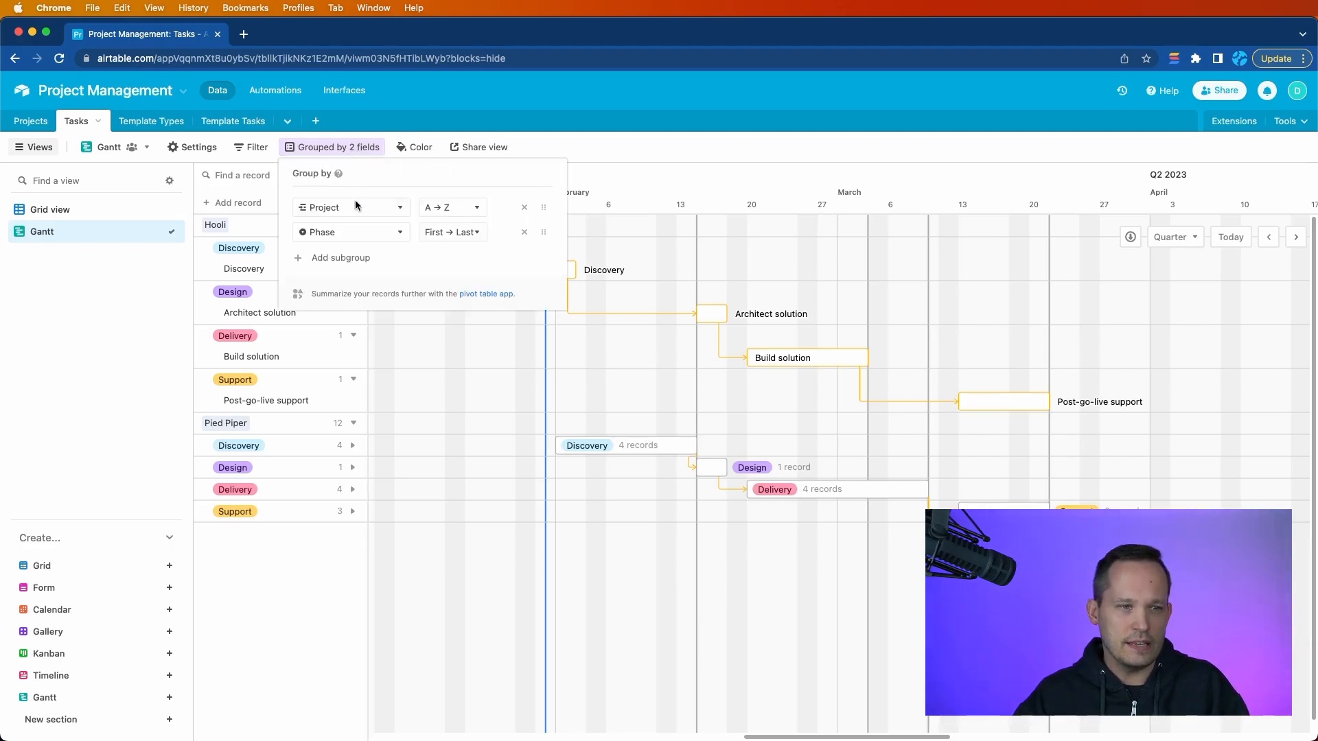
{"action": "left_click", "coordinate": [524, 232]}
{"action": "left_click", "coordinate": [603, 160]}
{"action": "mouse_move", "coordinate": [635, 379]}
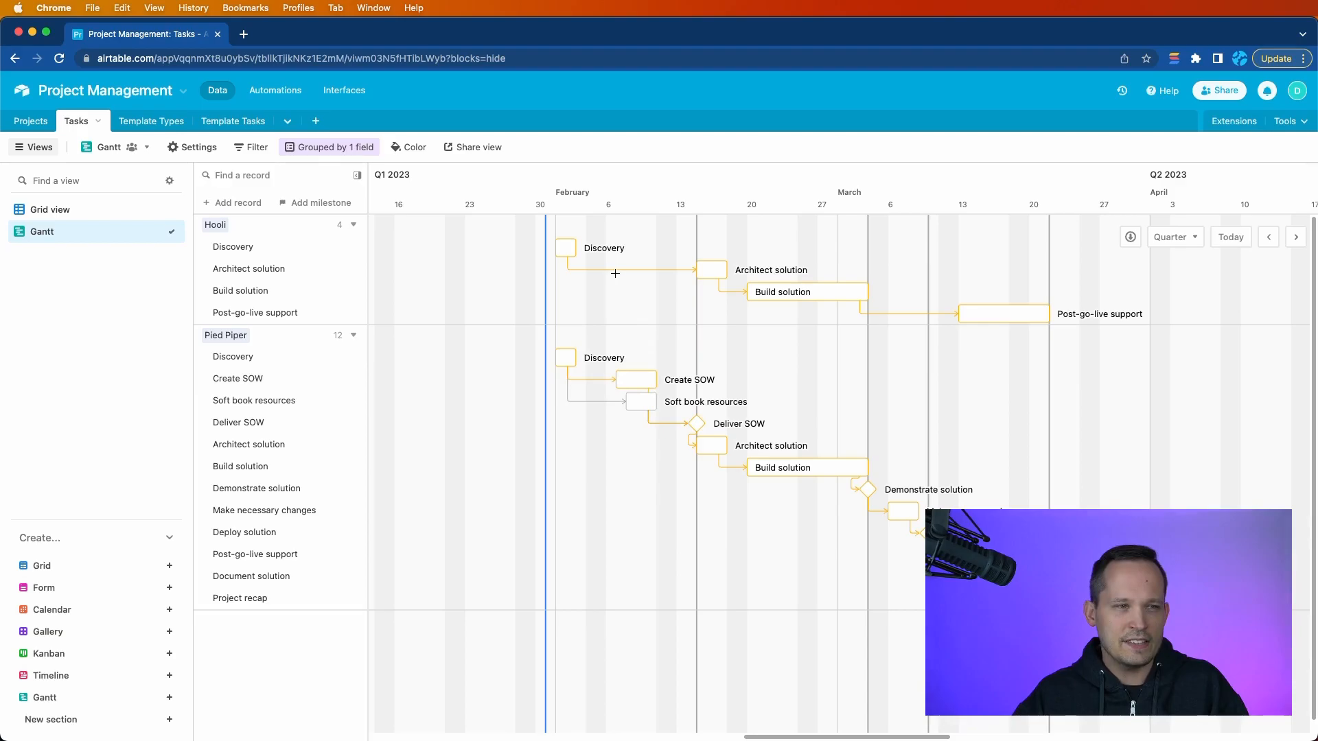
- Add a filter condition where Project is Pied Piper
{"action": "left_click", "coordinate": [253, 147]}
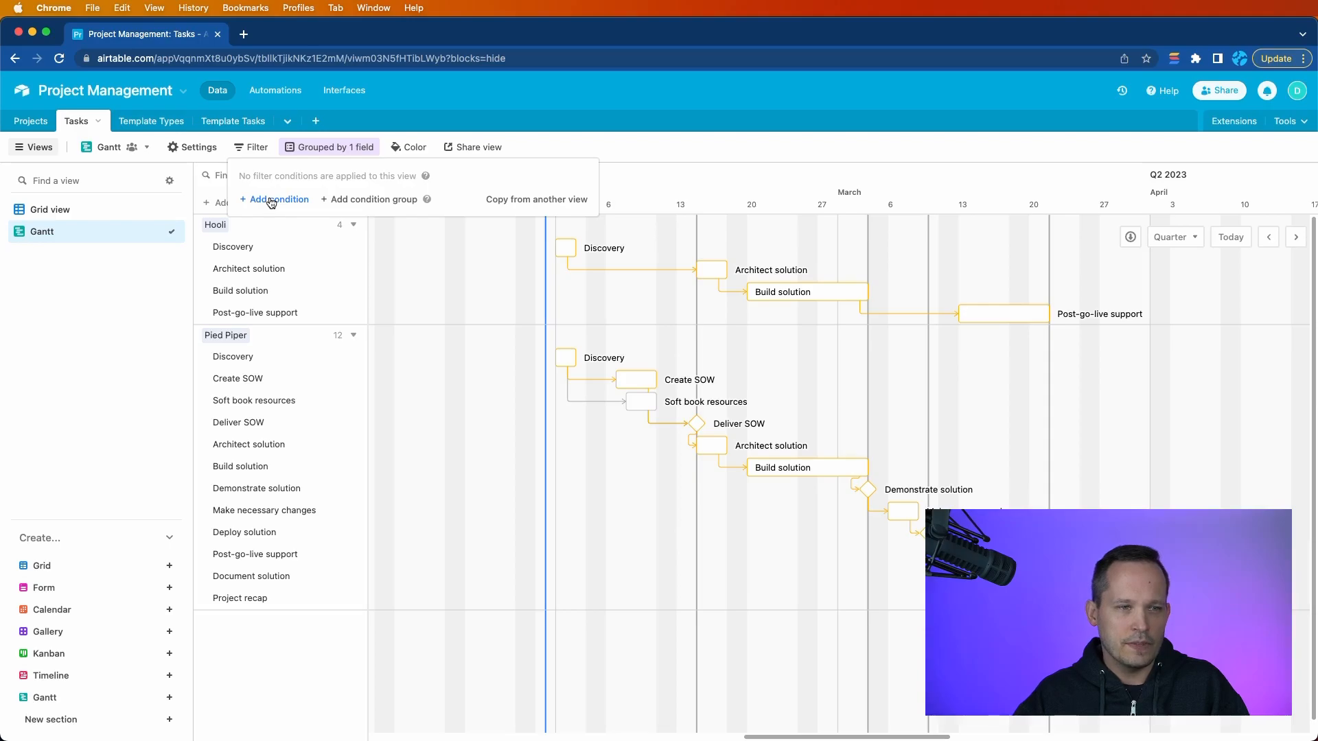
{"action": "left_click", "coordinate": [271, 201]}
{"action": "left_click", "coordinate": [364, 199]}
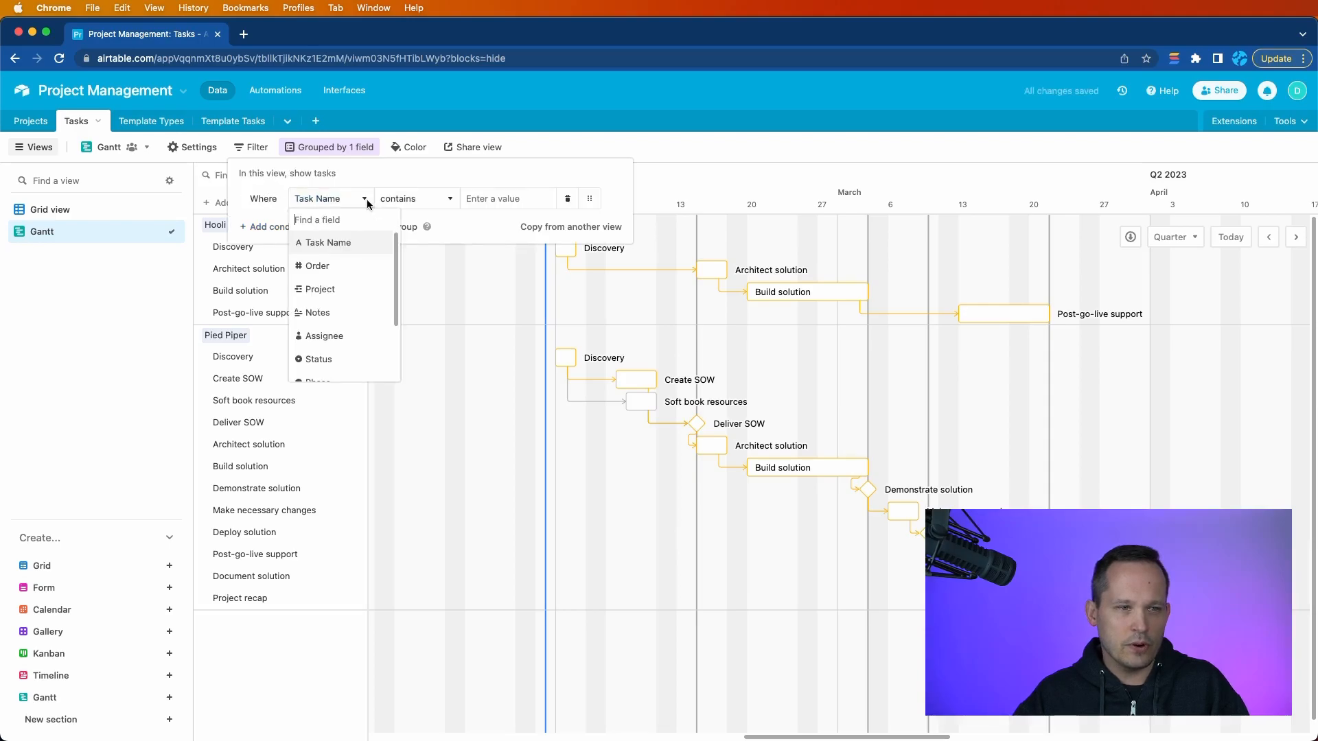
{"action": "left_click", "coordinate": [320, 289]}
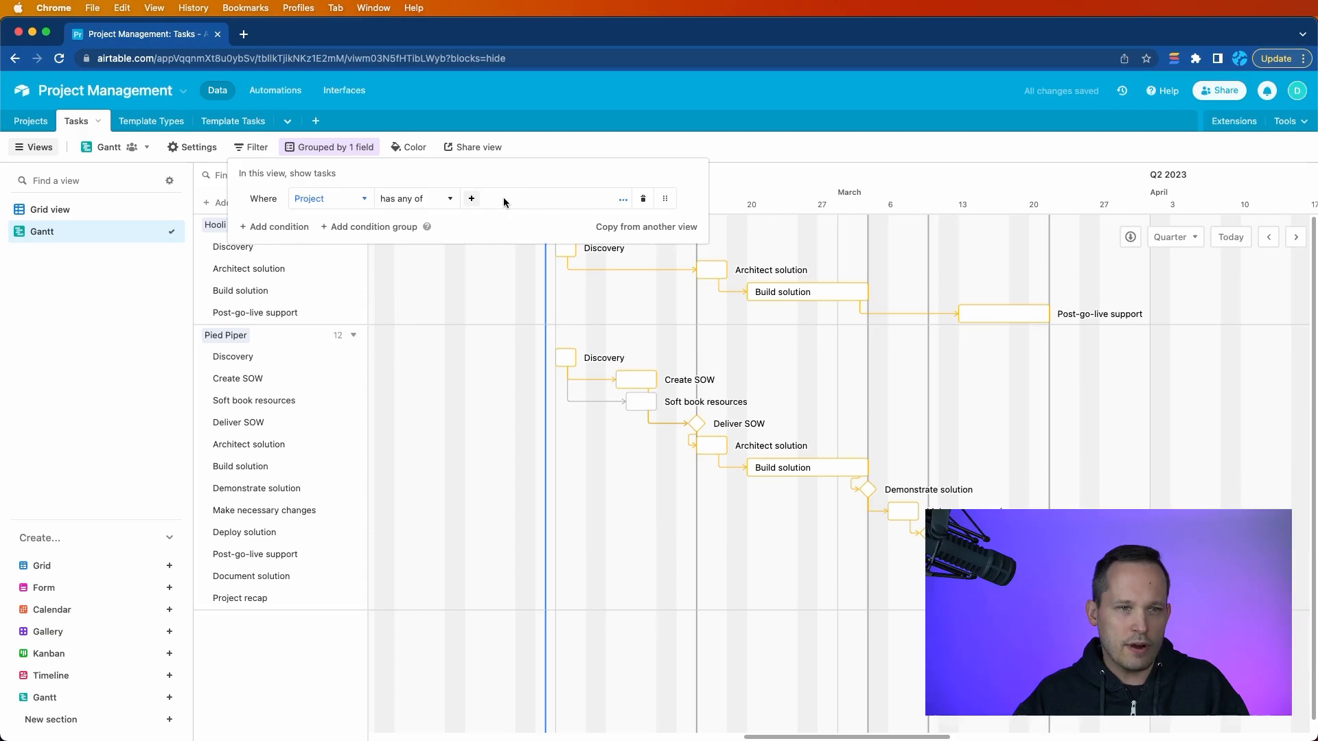
{"action": "left_click", "coordinate": [476, 199]}
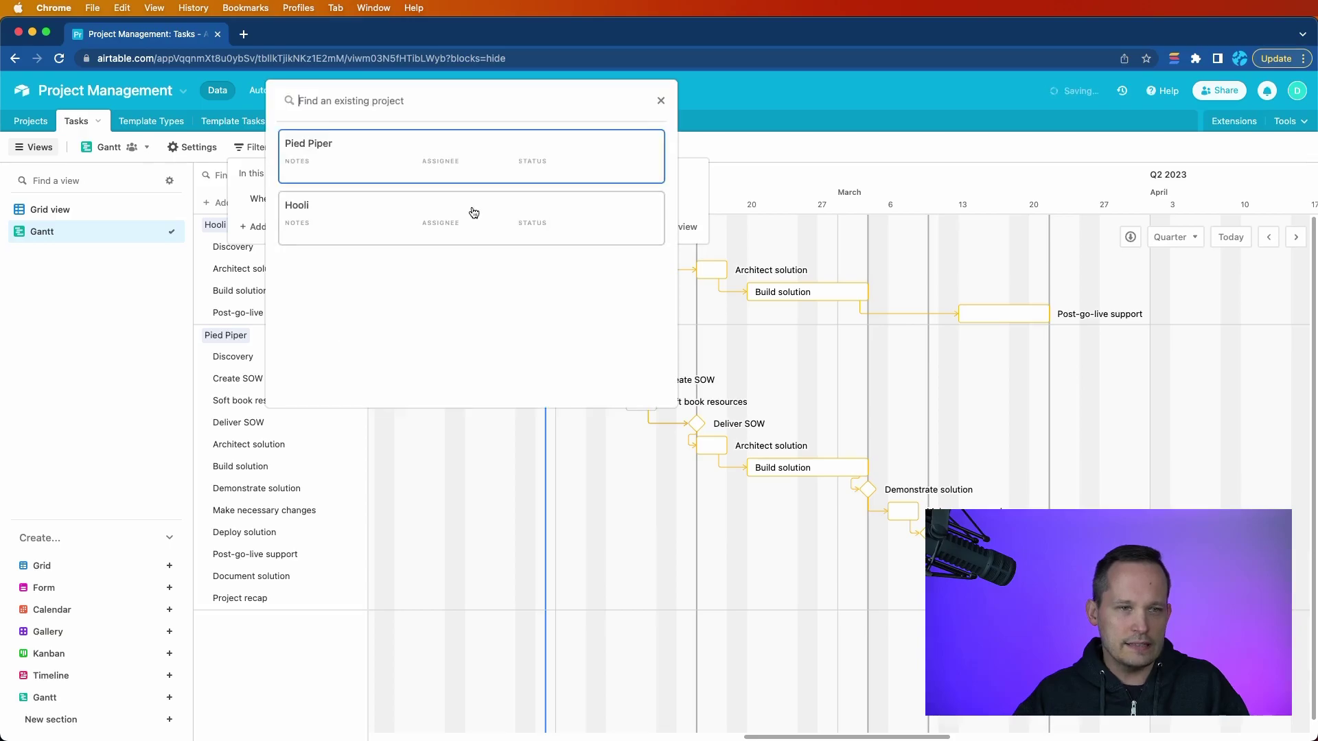
{"action": "left_click", "coordinate": [361, 156]}
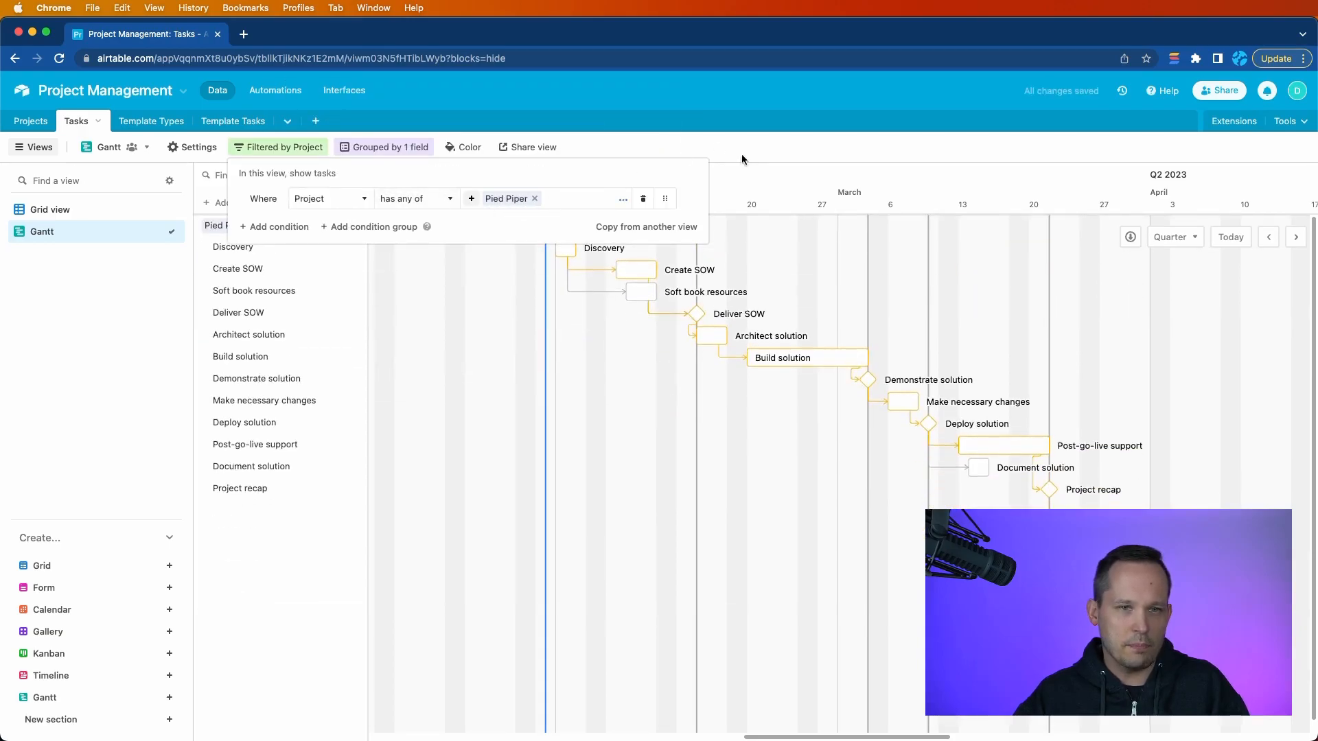
{"action": "left_click", "coordinate": [763, 152]}
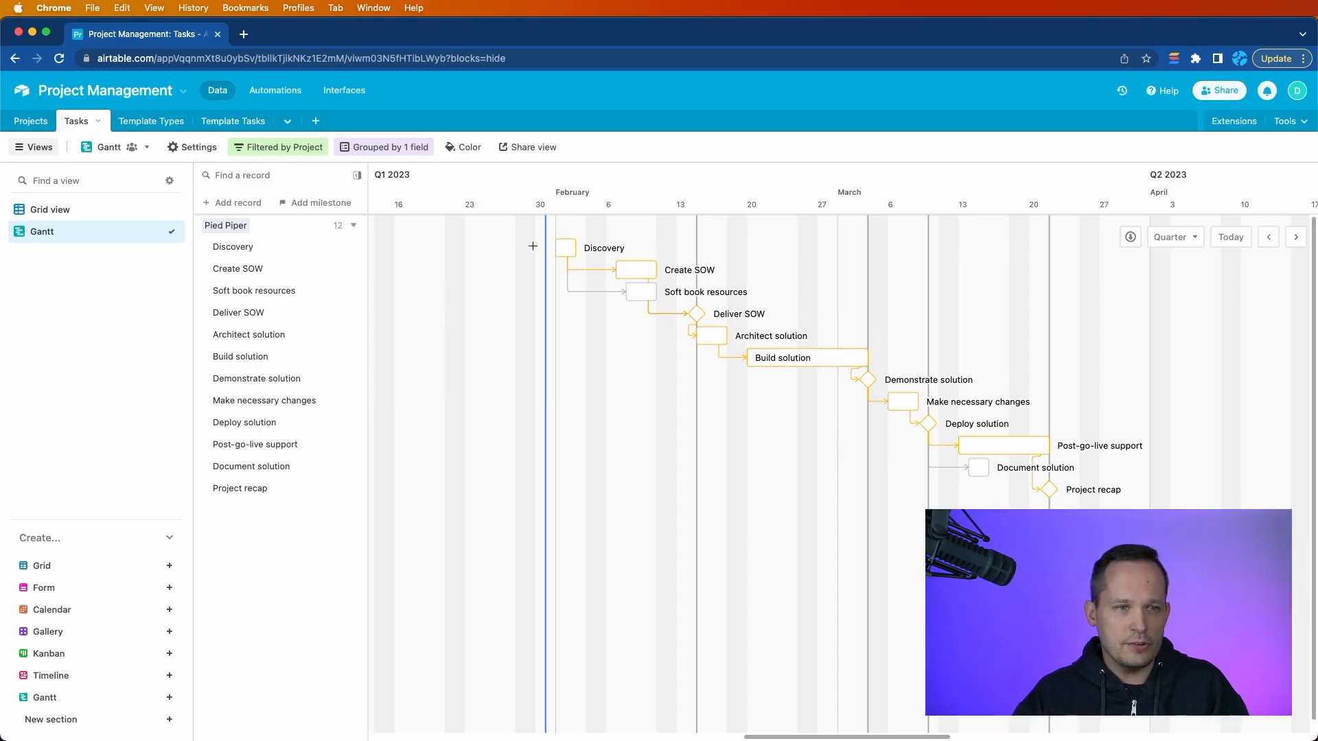
- Colour the Gantt bars by the Phase single-select field instead of Status
{"action": "left_click", "coordinate": [469, 150]}
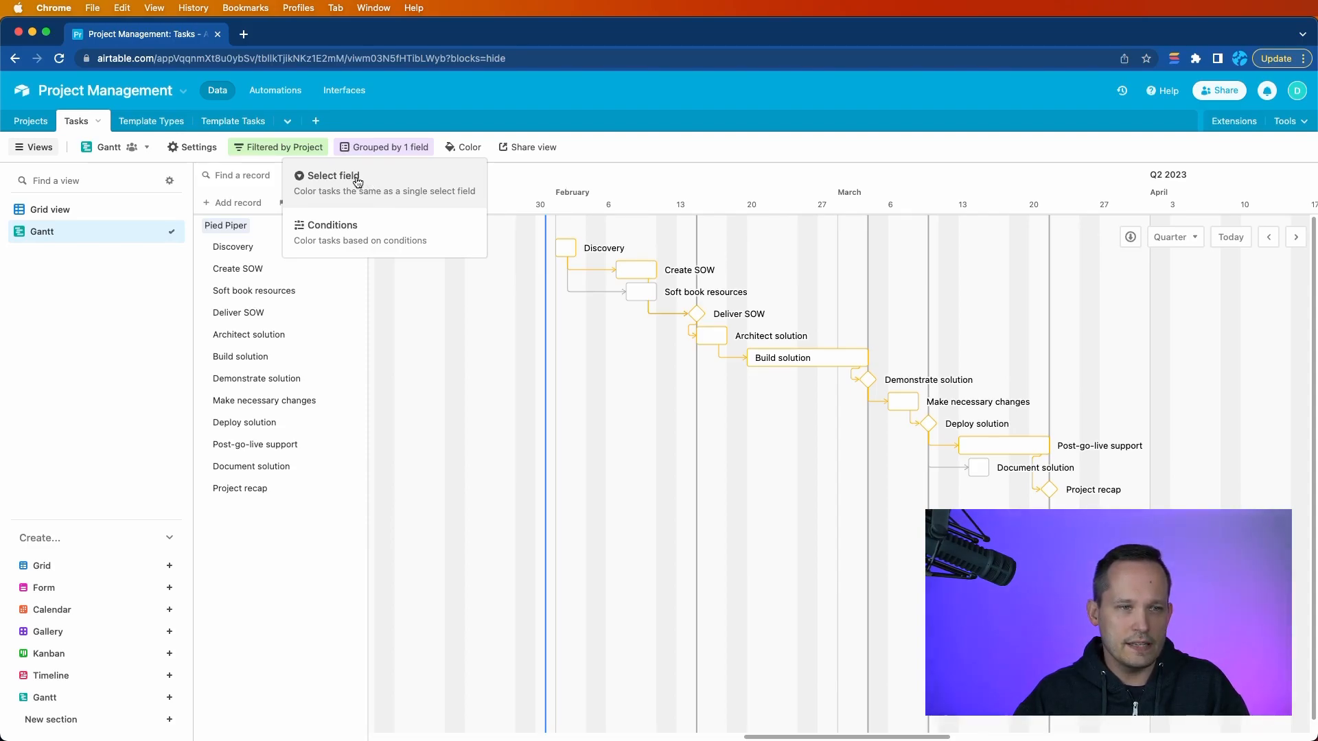
{"action": "left_click", "coordinate": [358, 181]}
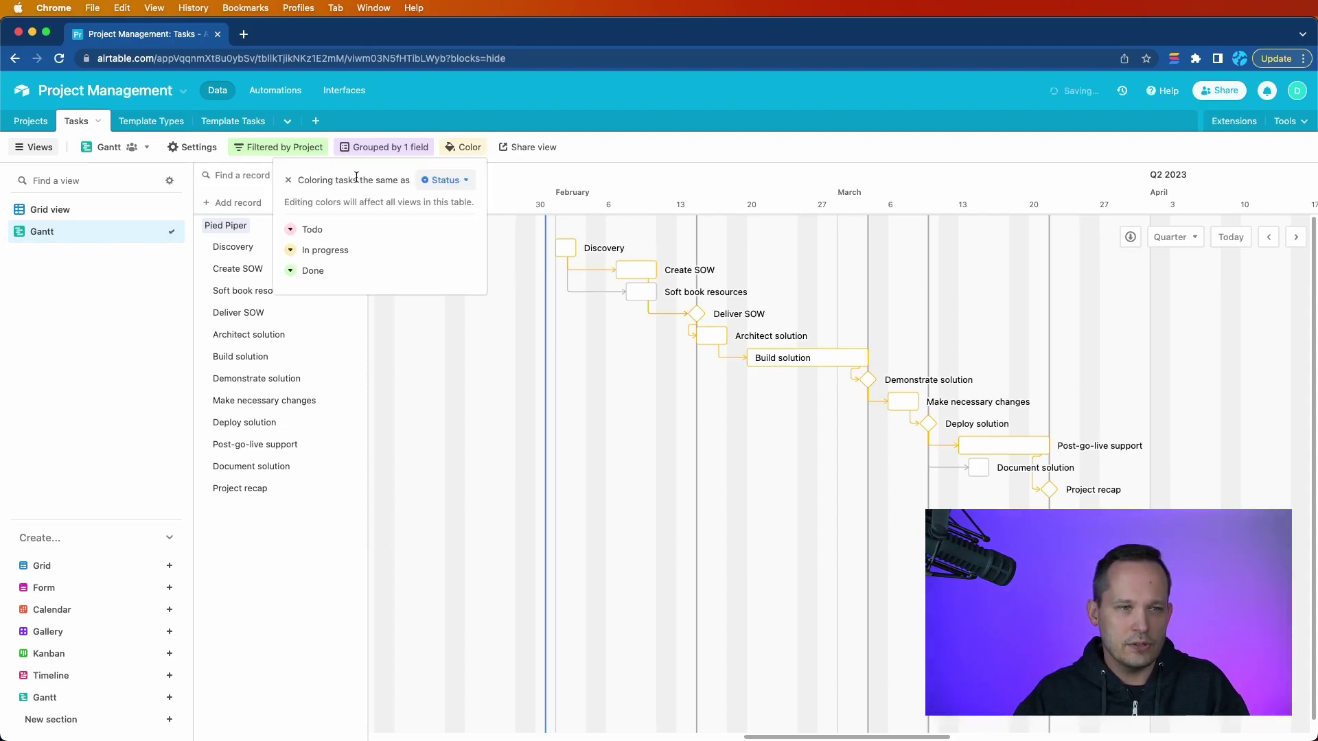
{"action": "left_click", "coordinate": [462, 185]}
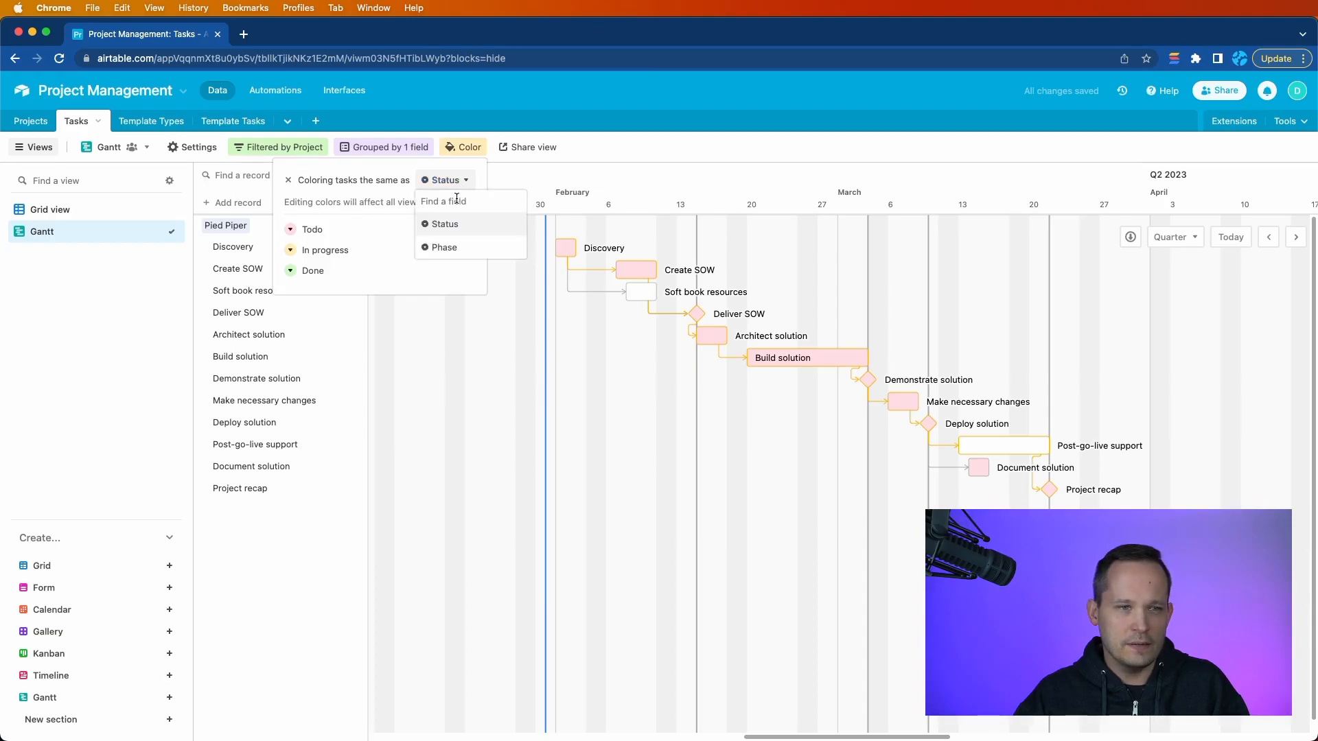
{"action": "left_click", "coordinate": [456, 245]}
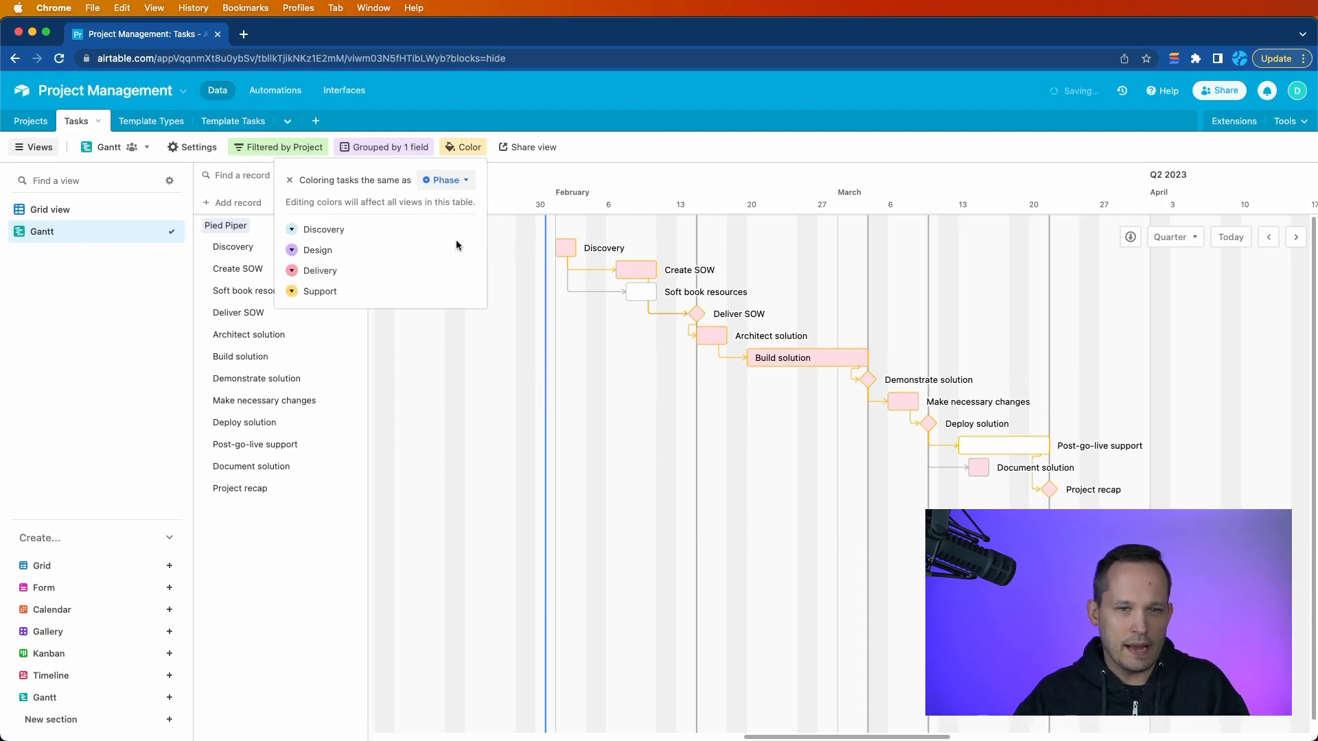
{"action": "left_click", "coordinate": [640, 149]}
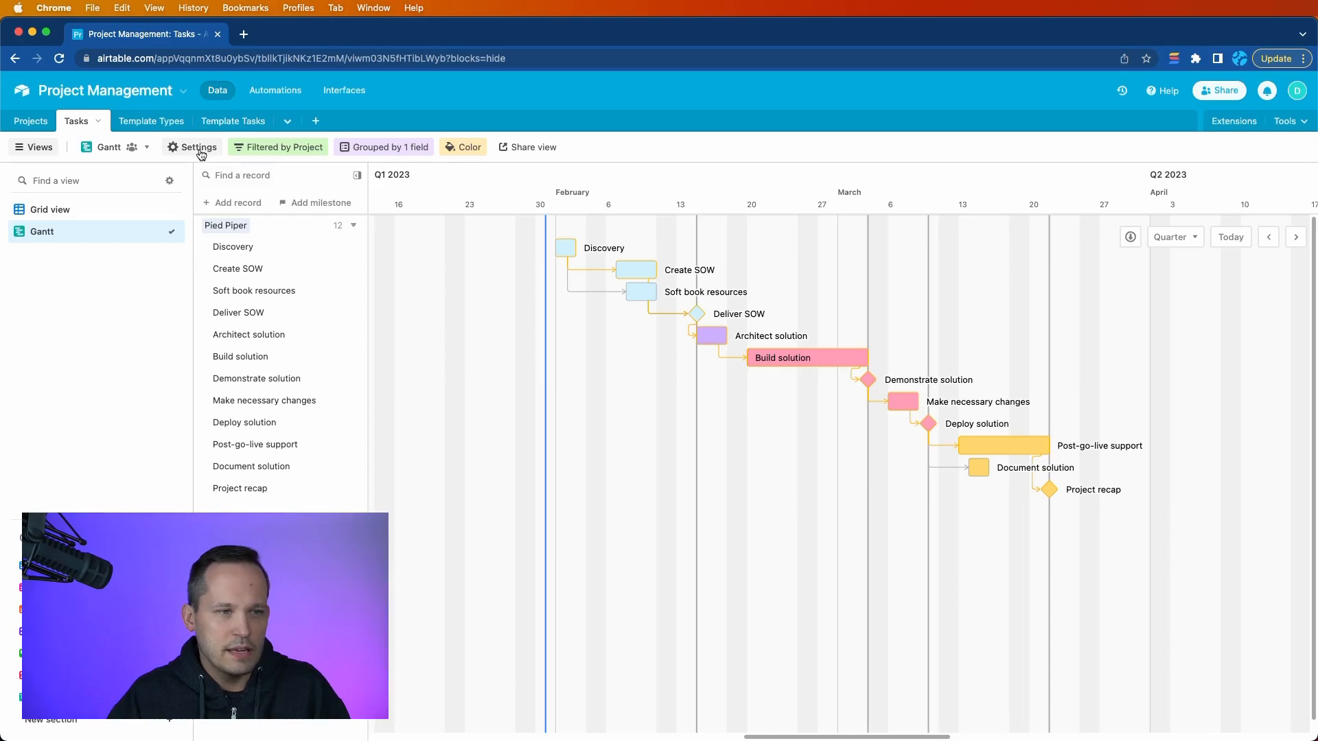
- In Gantt settings, compare row heights, keep compact rows and Task Name as the bar label
{"action": "left_click", "coordinate": [199, 147]}
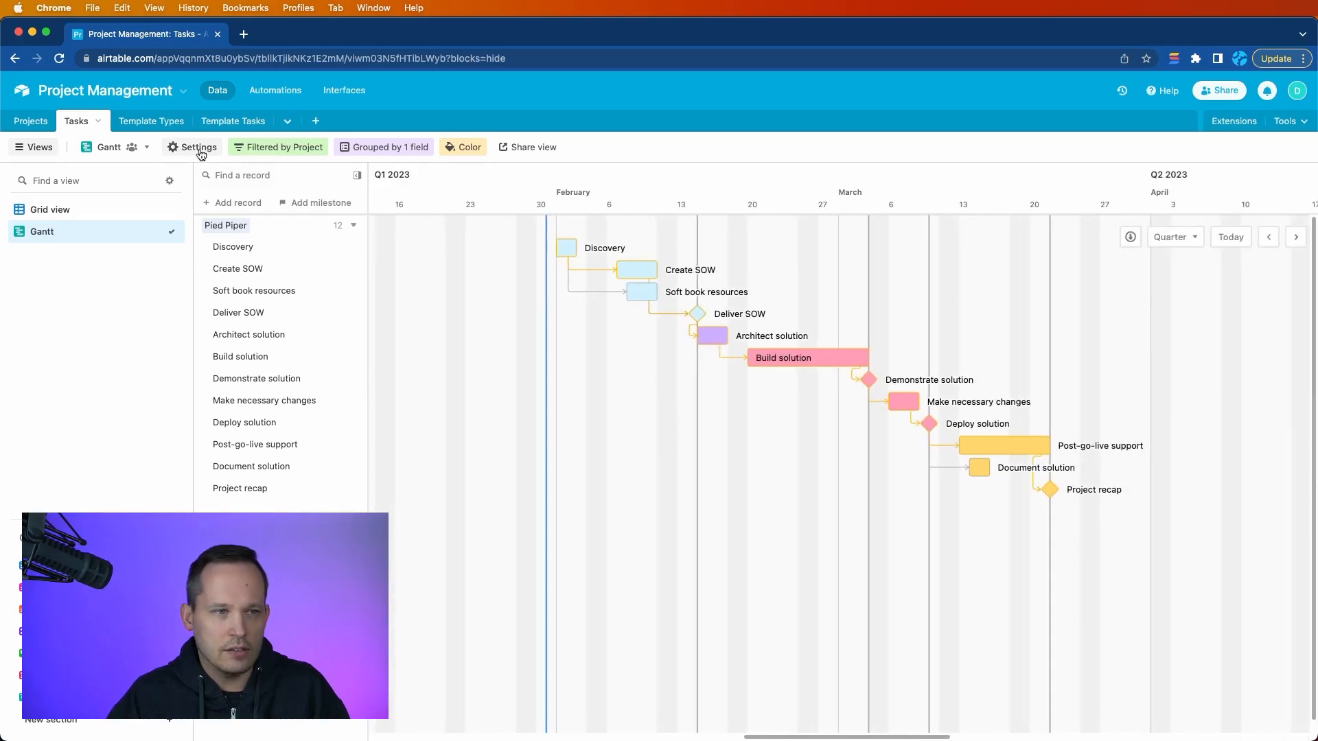
{"action": "left_click", "coordinate": [189, 147]}
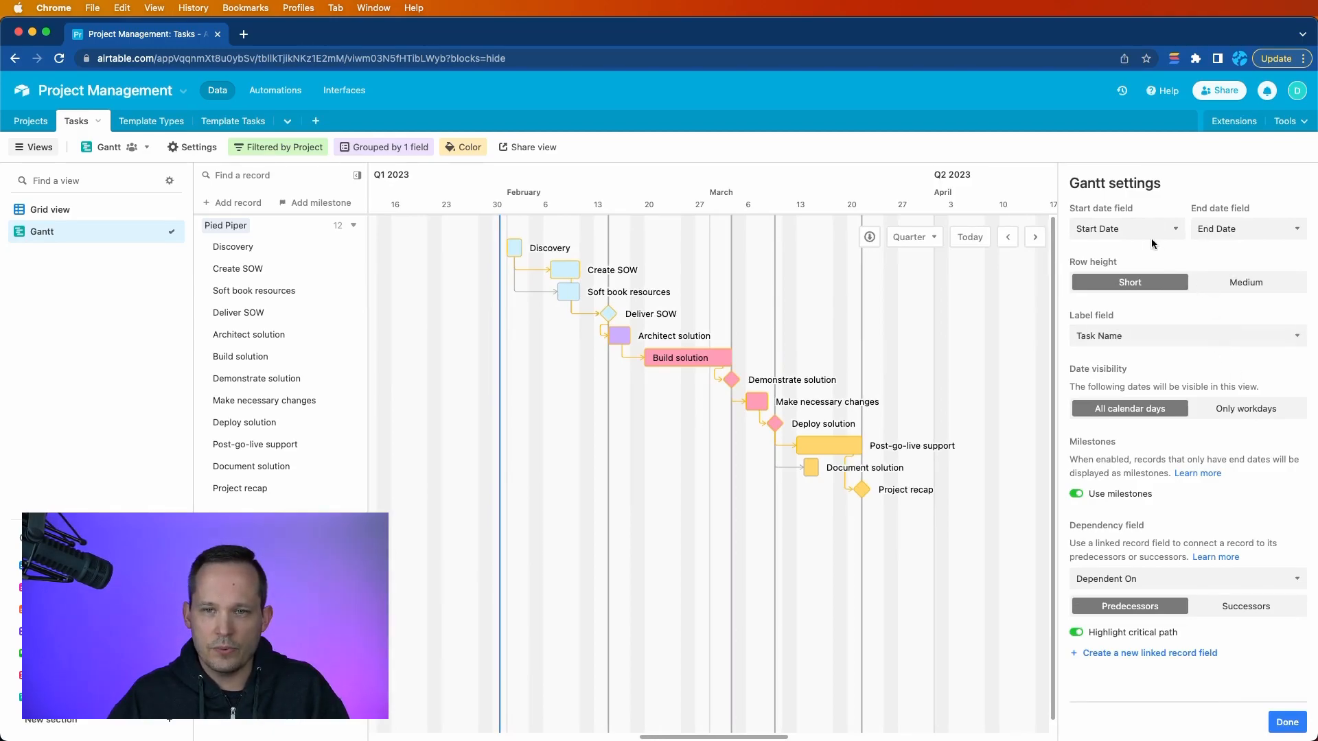
{"action": "left_click", "coordinate": [1236, 282]}
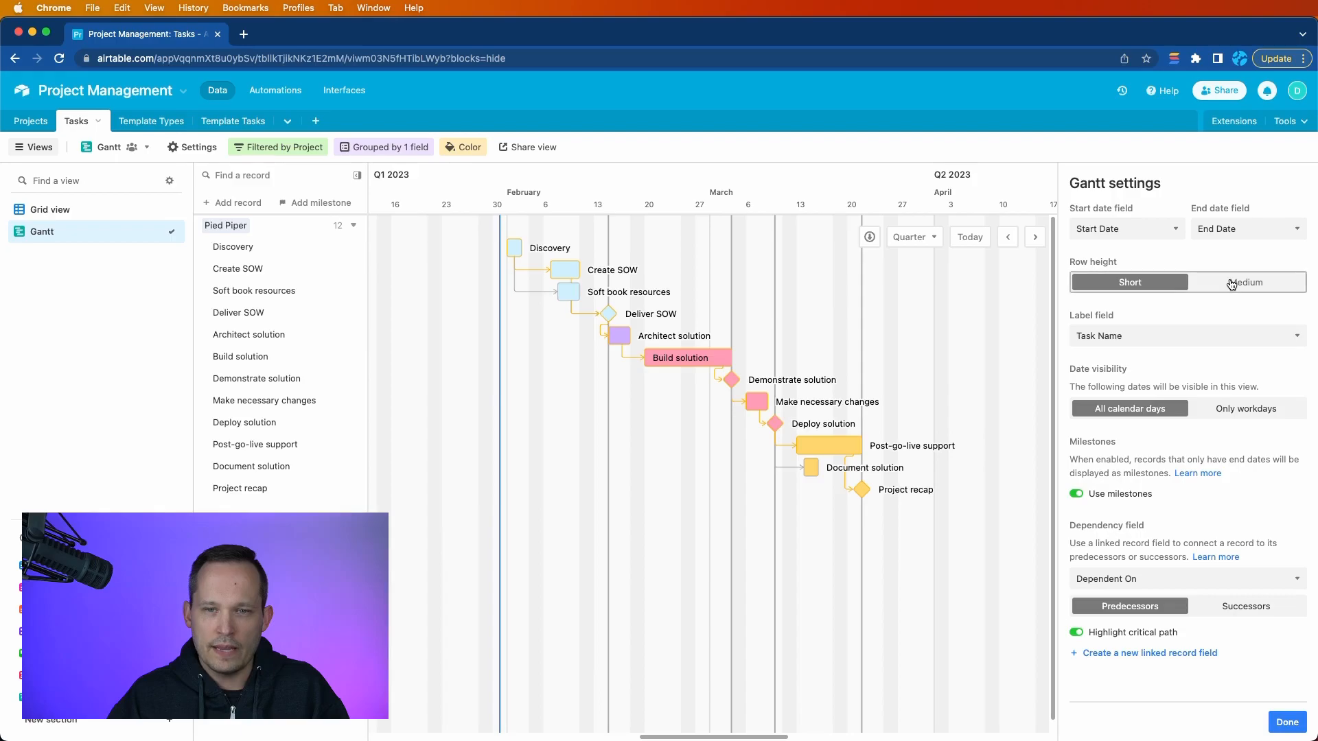
{"action": "left_click", "coordinate": [1143, 283]}
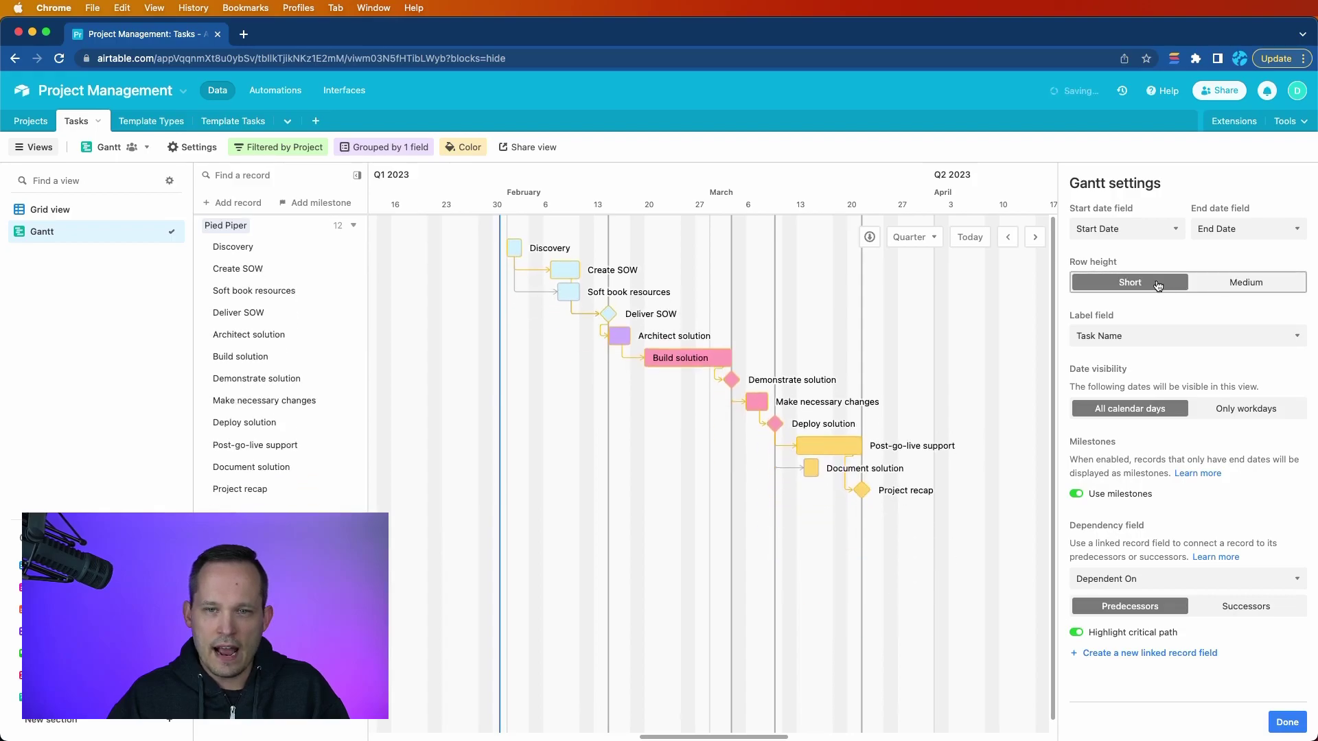
{"action": "left_click", "coordinate": [1236, 282]}
{"action": "left_click", "coordinate": [1150, 287]}
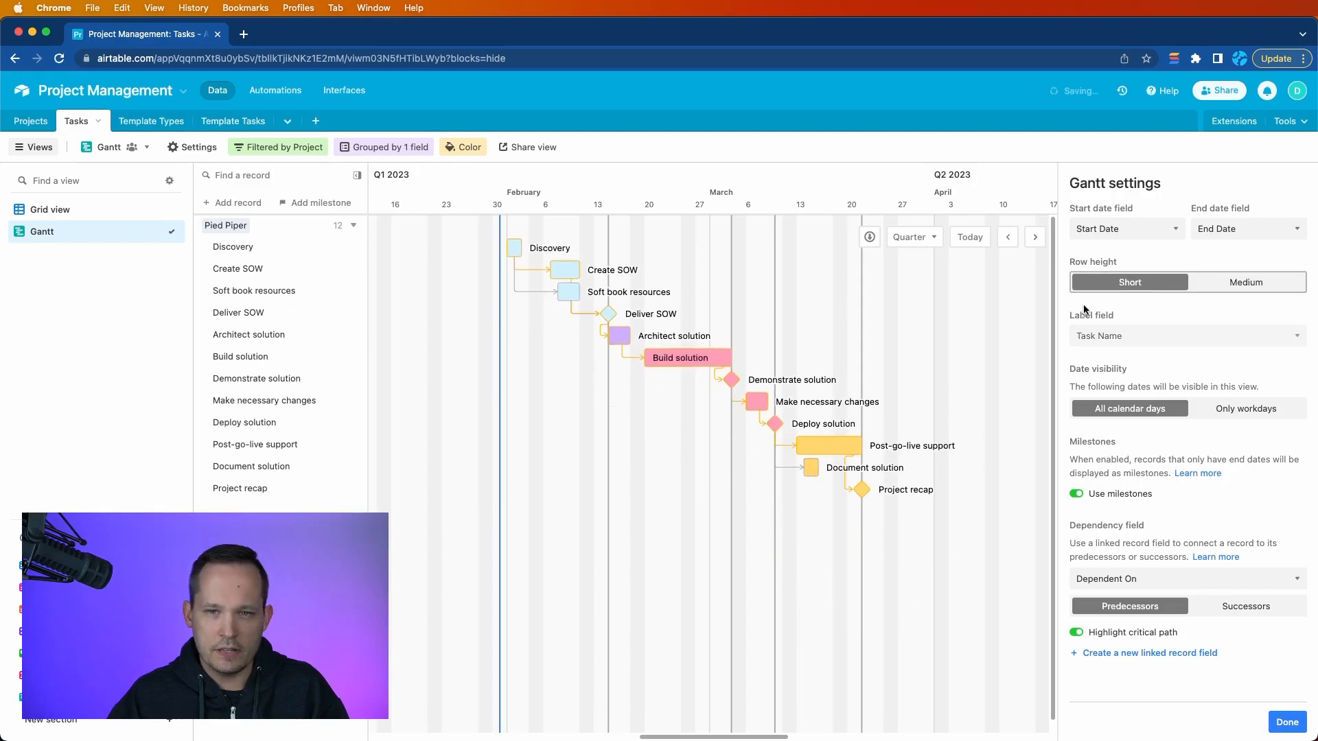
{"action": "left_click", "coordinate": [1137, 341]}
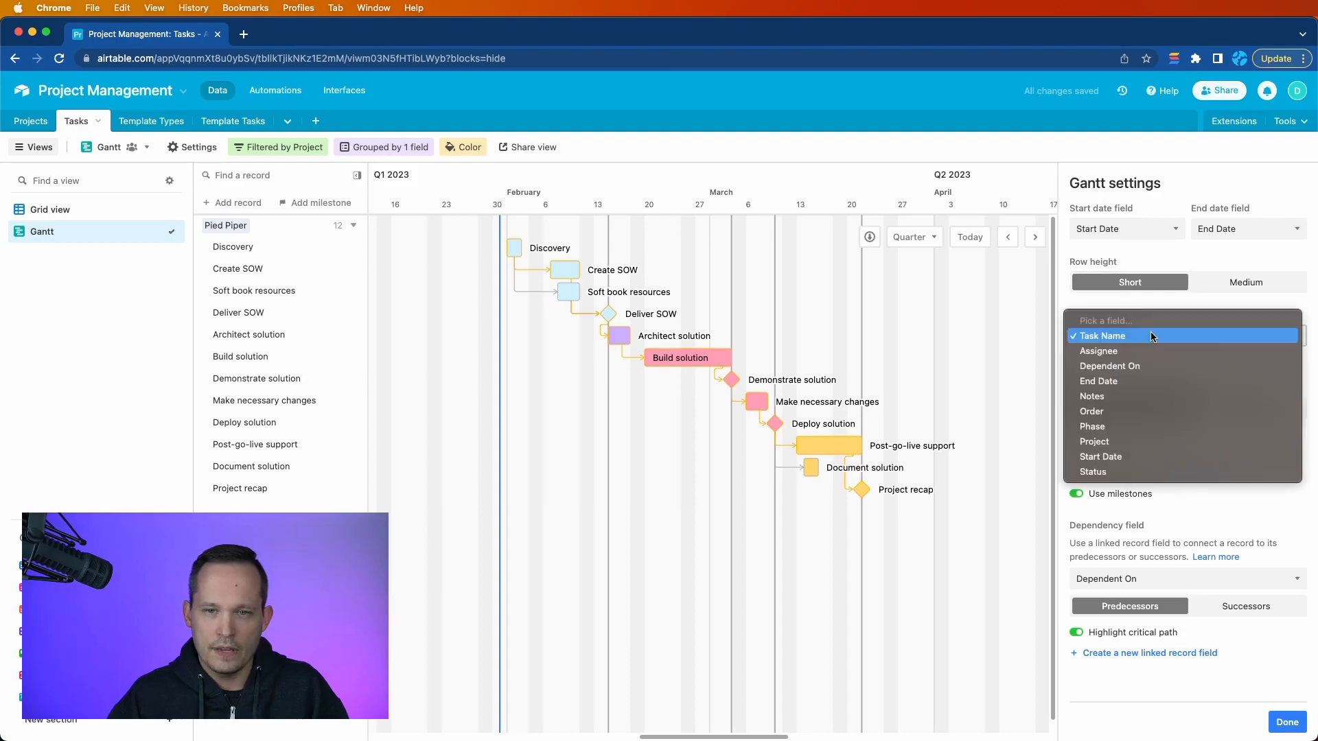
{"action": "left_click", "coordinate": [1310, 314]}
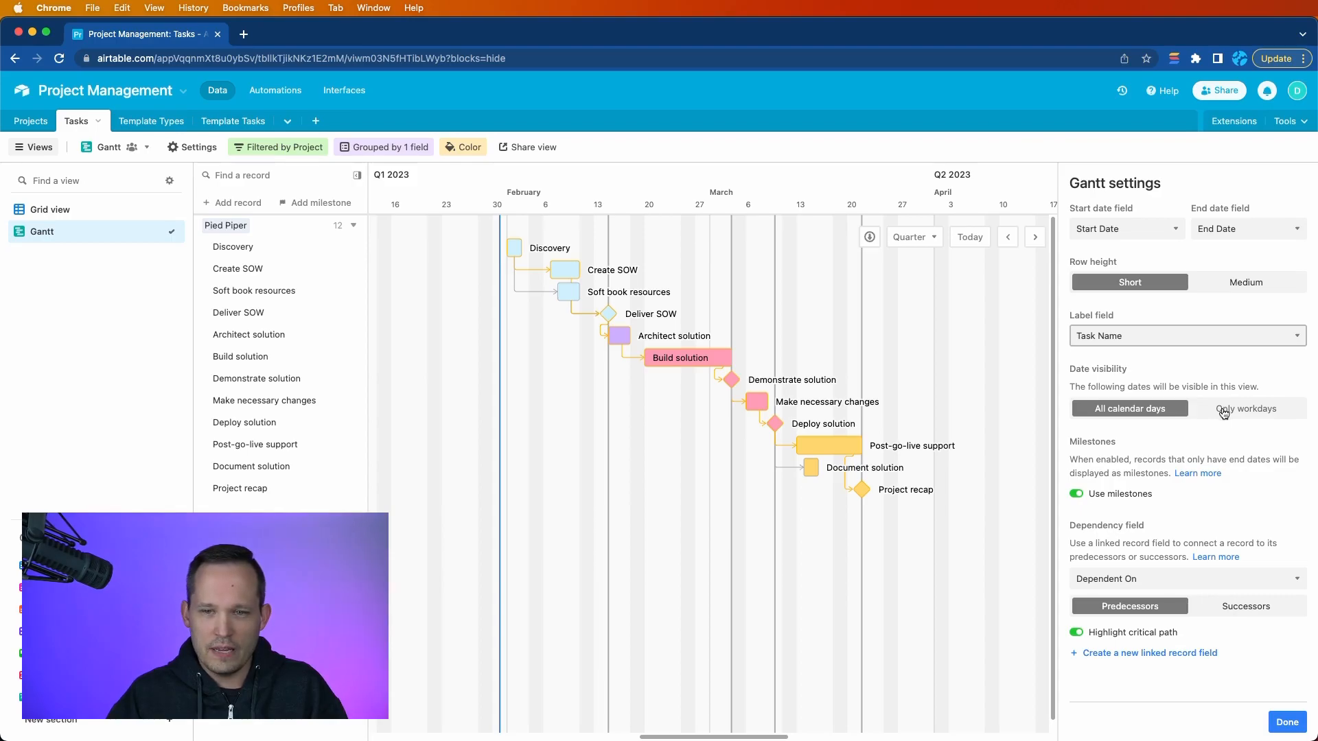
- Set Date visibility to Only workdays
{"action": "left_click", "coordinate": [1224, 412]}
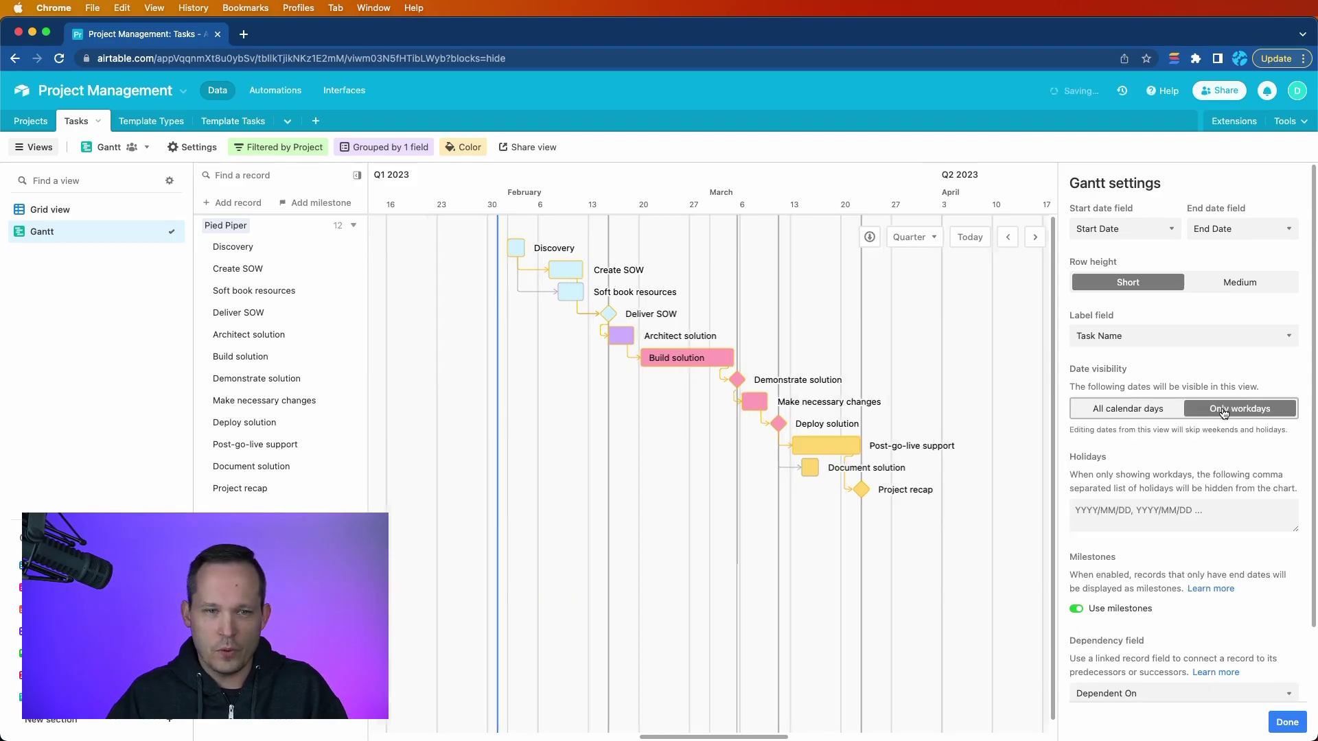
{"action": "left_click", "coordinate": [1130, 409]}
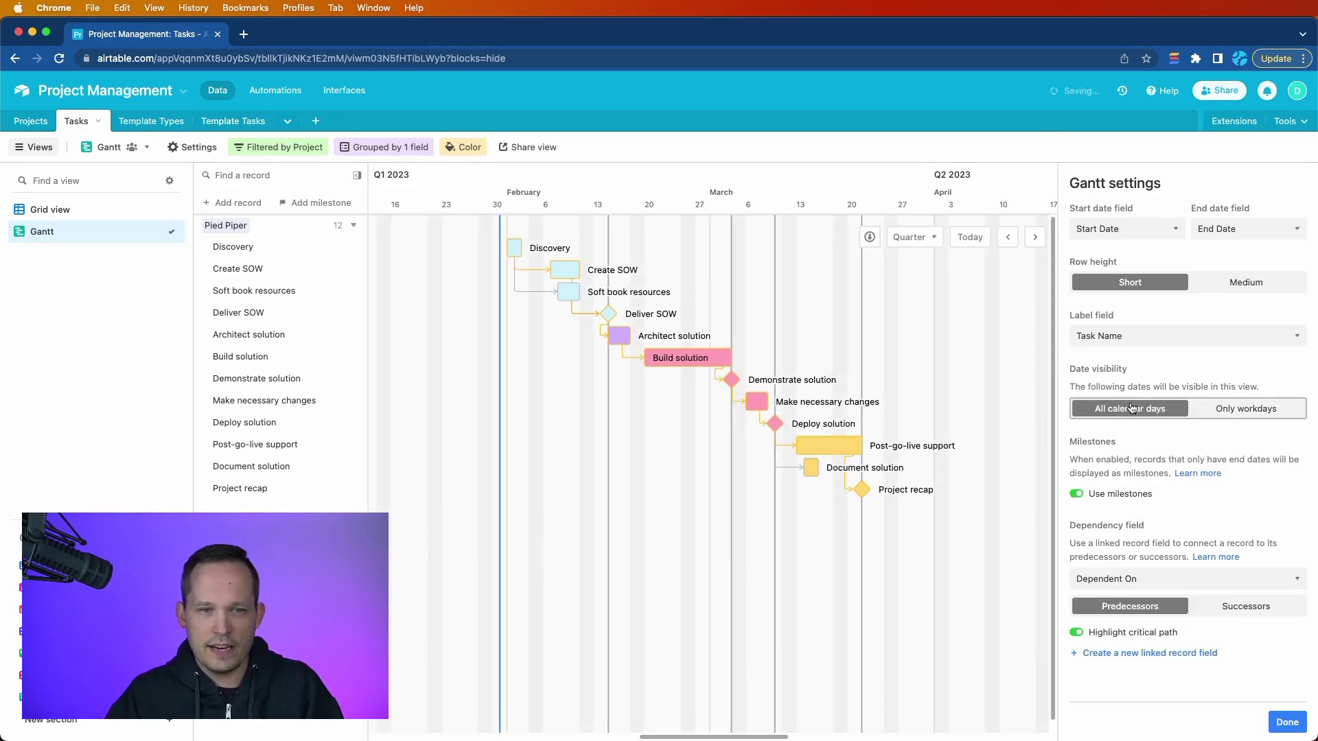
{"action": "left_click", "coordinate": [1228, 410]}
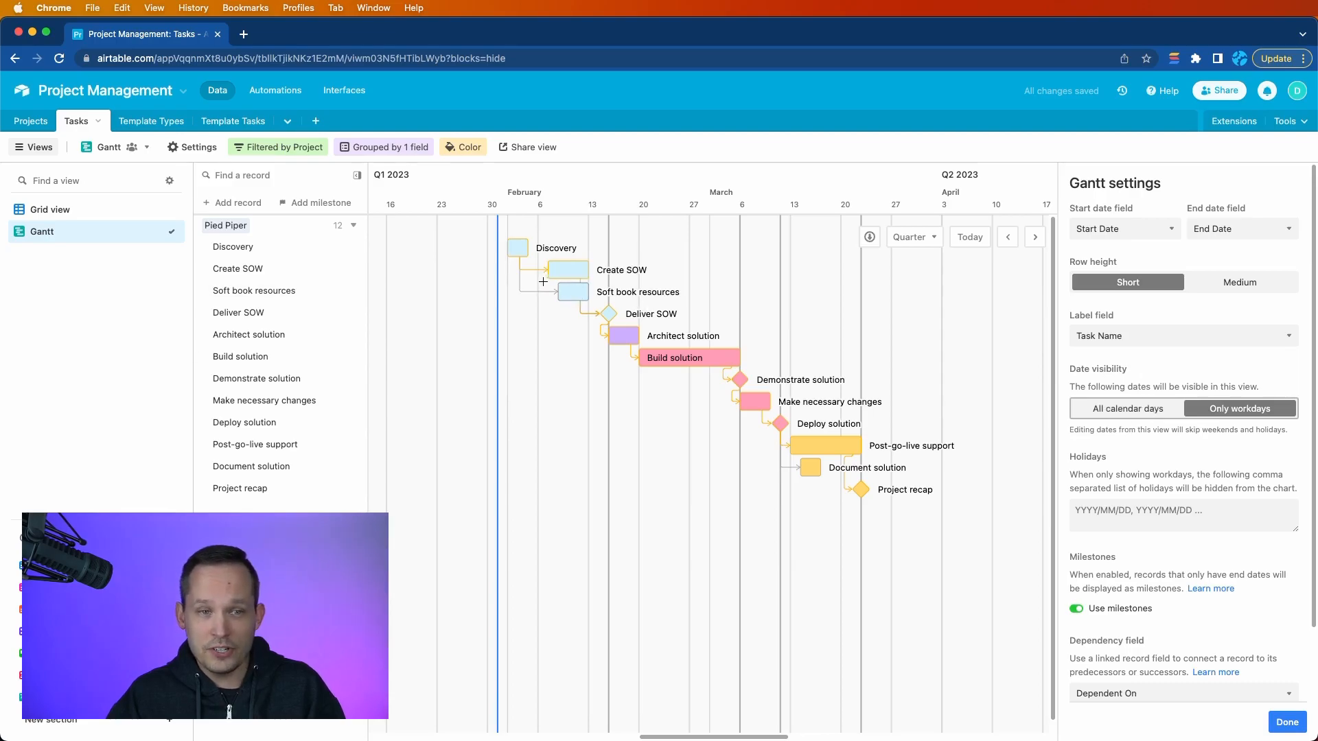
{"action": "mouse_move", "coordinate": [913, 237]}
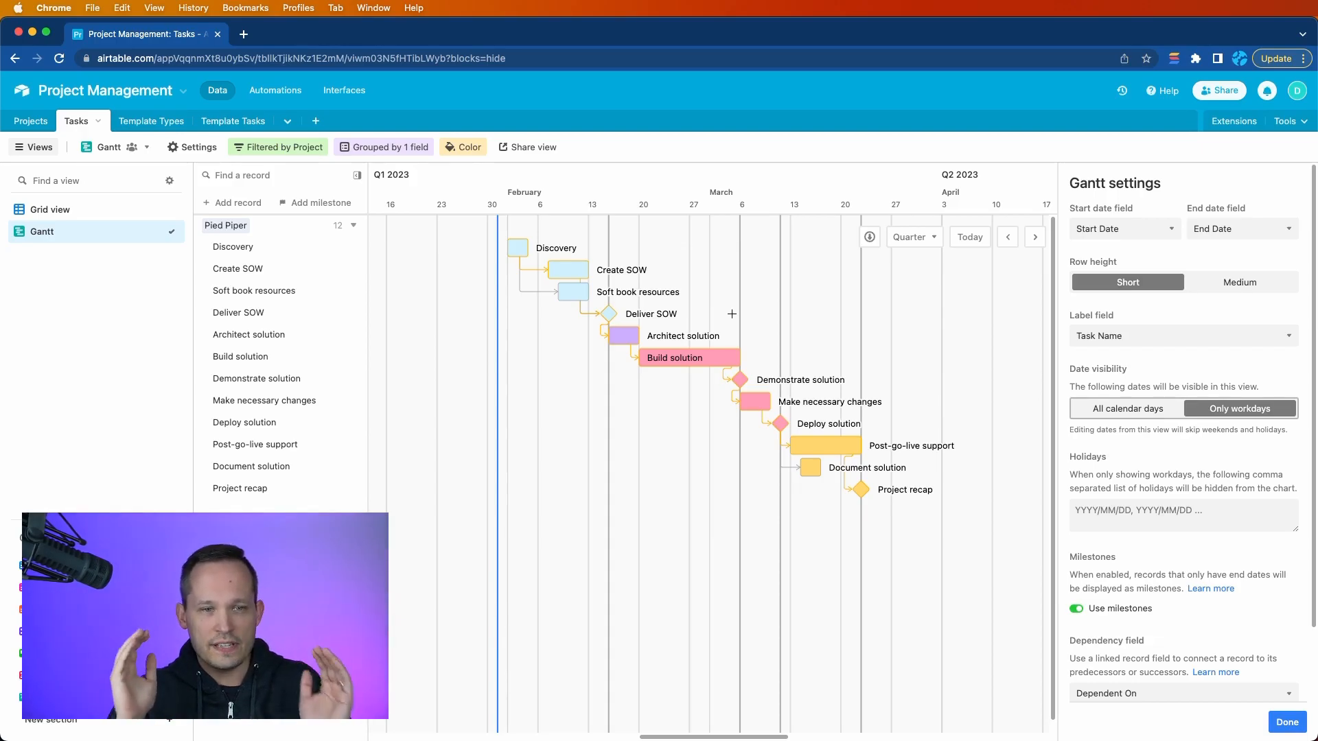
- Try the 2 week timeline scale, then set it to Month
{"action": "left_click", "coordinate": [913, 238]}
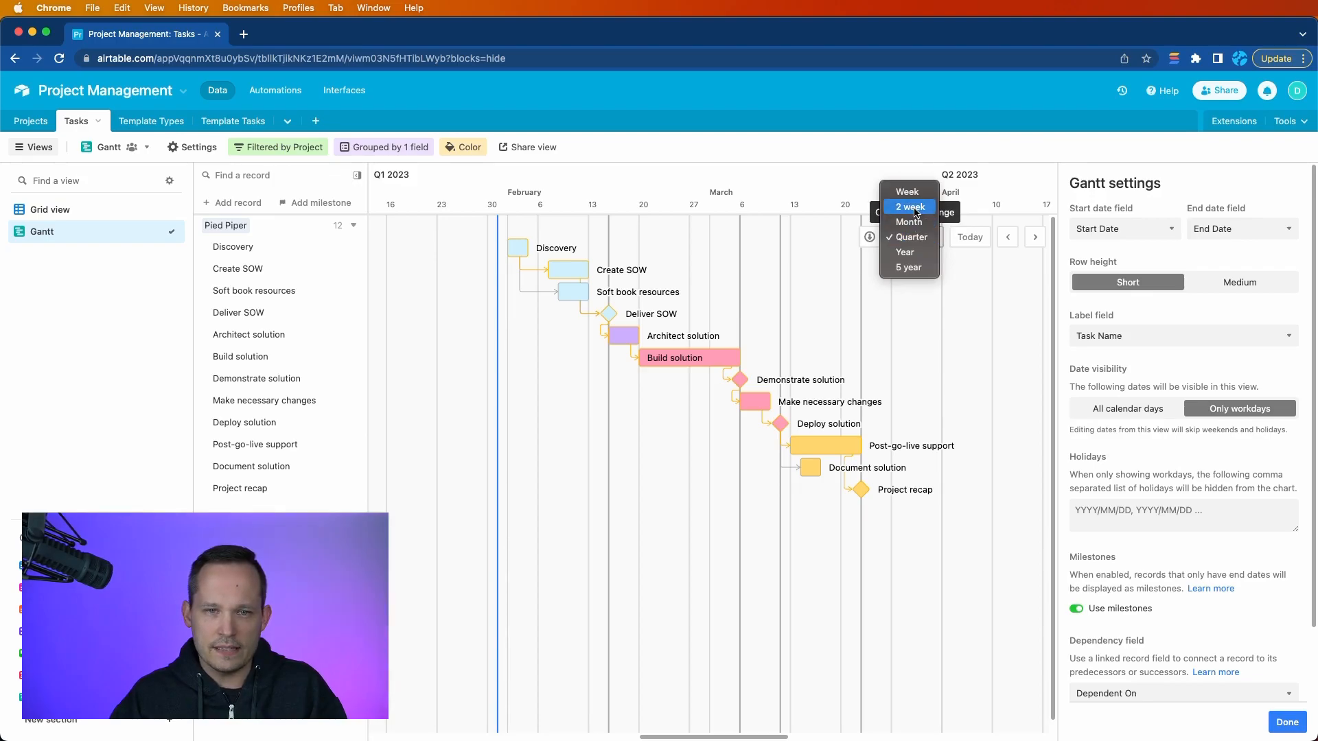
{"action": "left_click", "coordinate": [911, 209]}
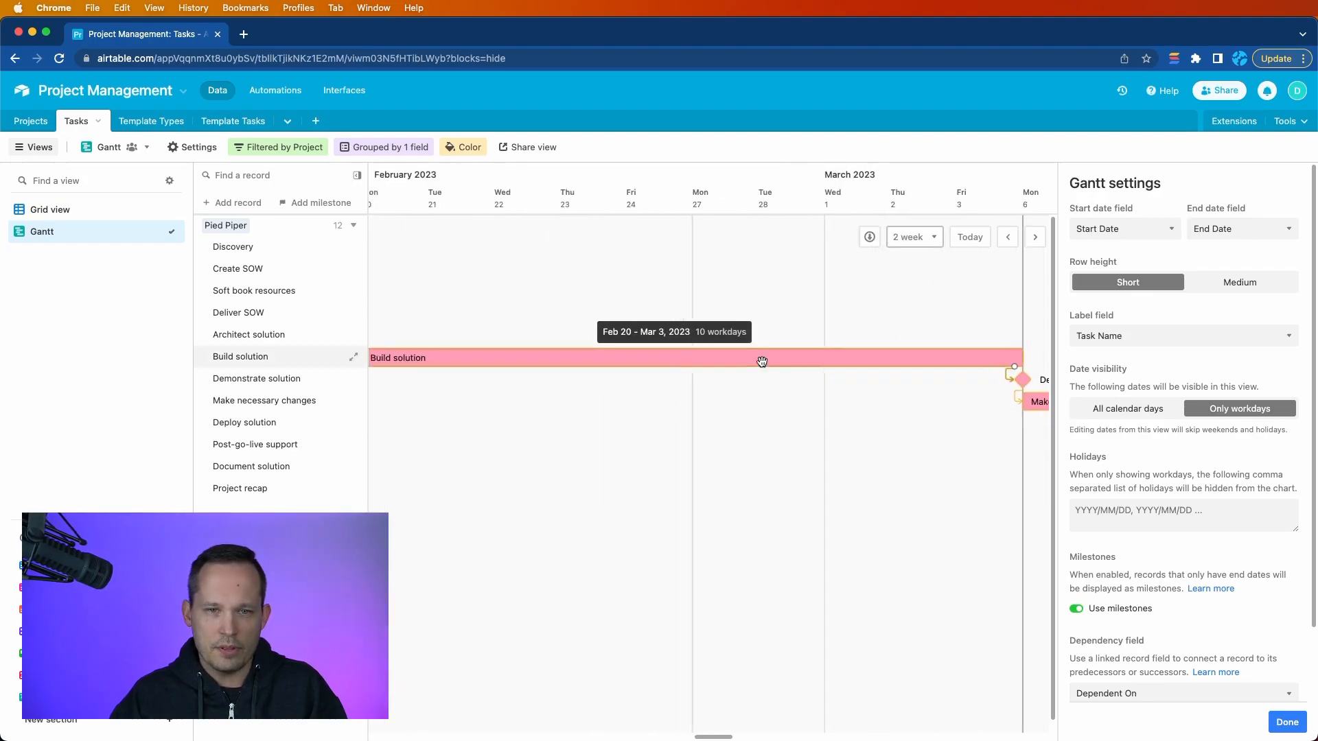
{"action": "scroll", "coordinate": [762, 360], "scroll_direction": "left", "scroll_amount": 10}
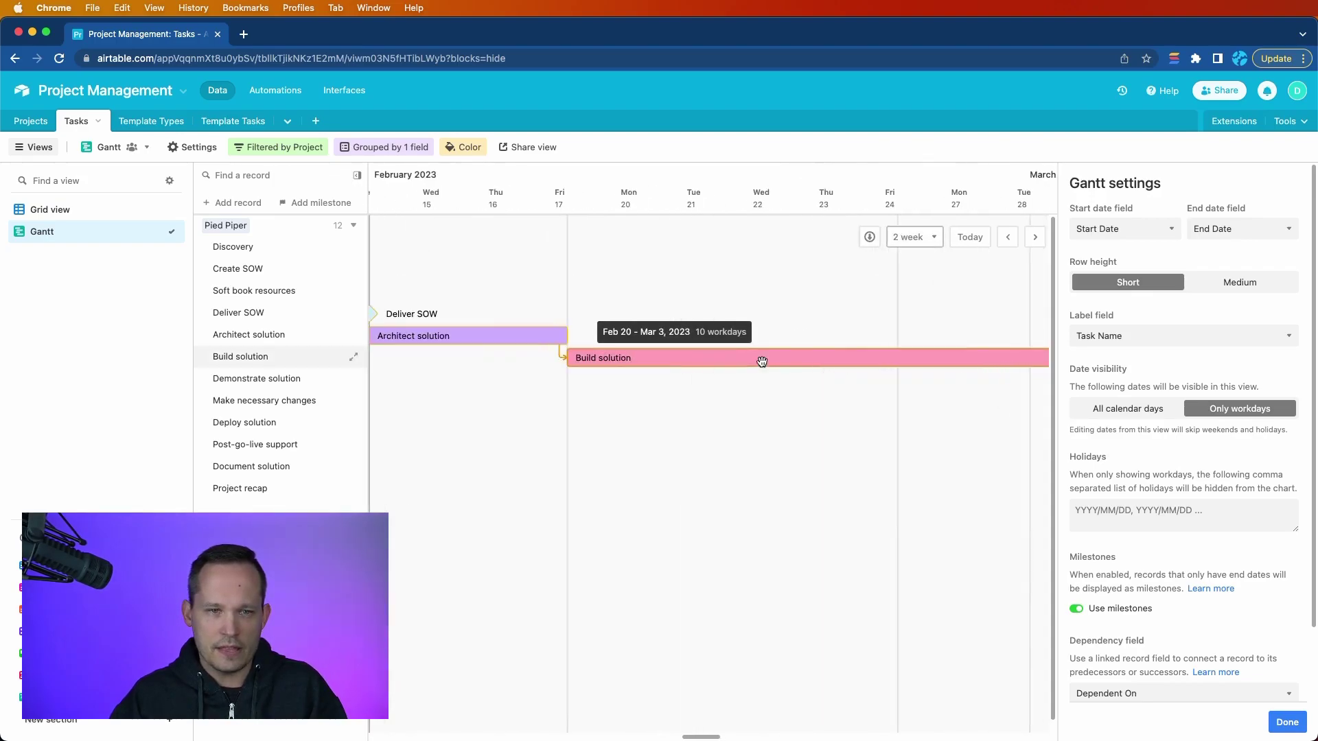
{"action": "left_click", "coordinate": [929, 239]}
{"action": "left_click", "coordinate": [917, 256]}
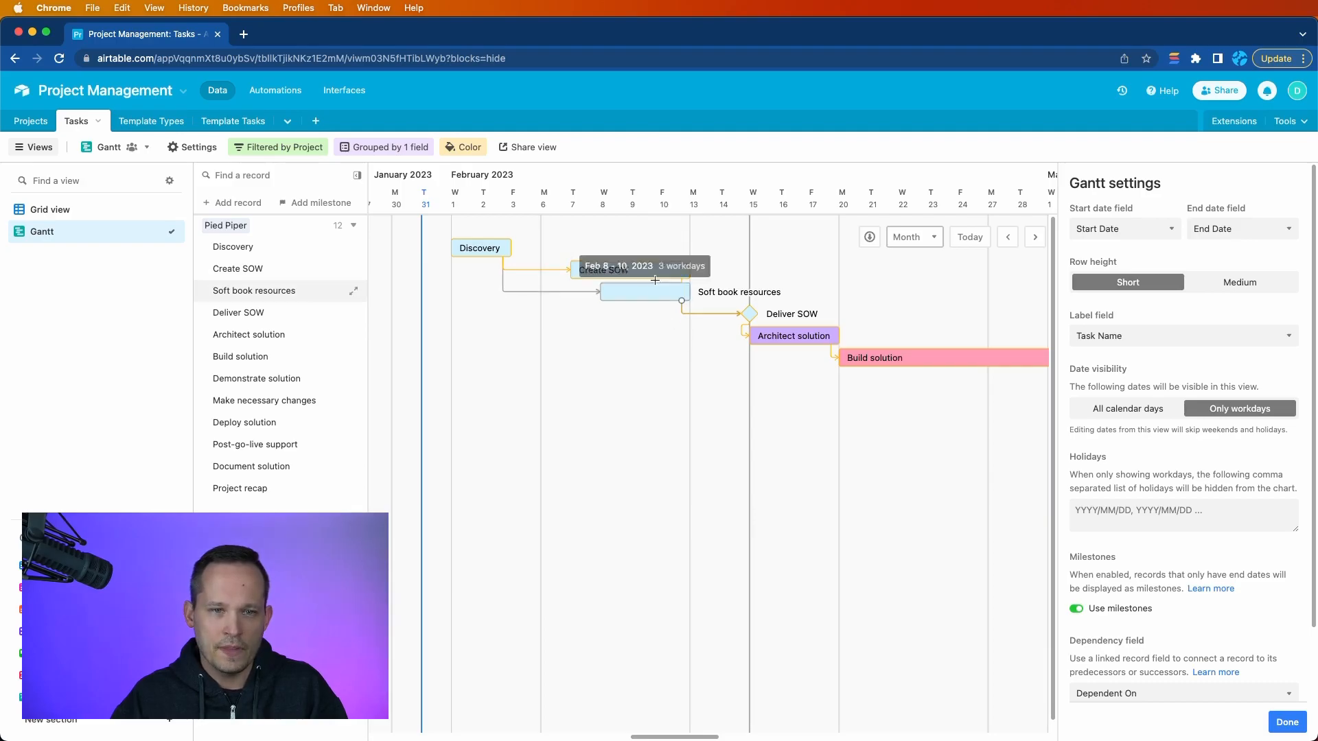
- Reschedule Create SOW to Feb 7–10, placed above Soft book resources
{"action": "left_click_drag", "start_coordinate": [647, 272], "coordinate": [752, 292]}
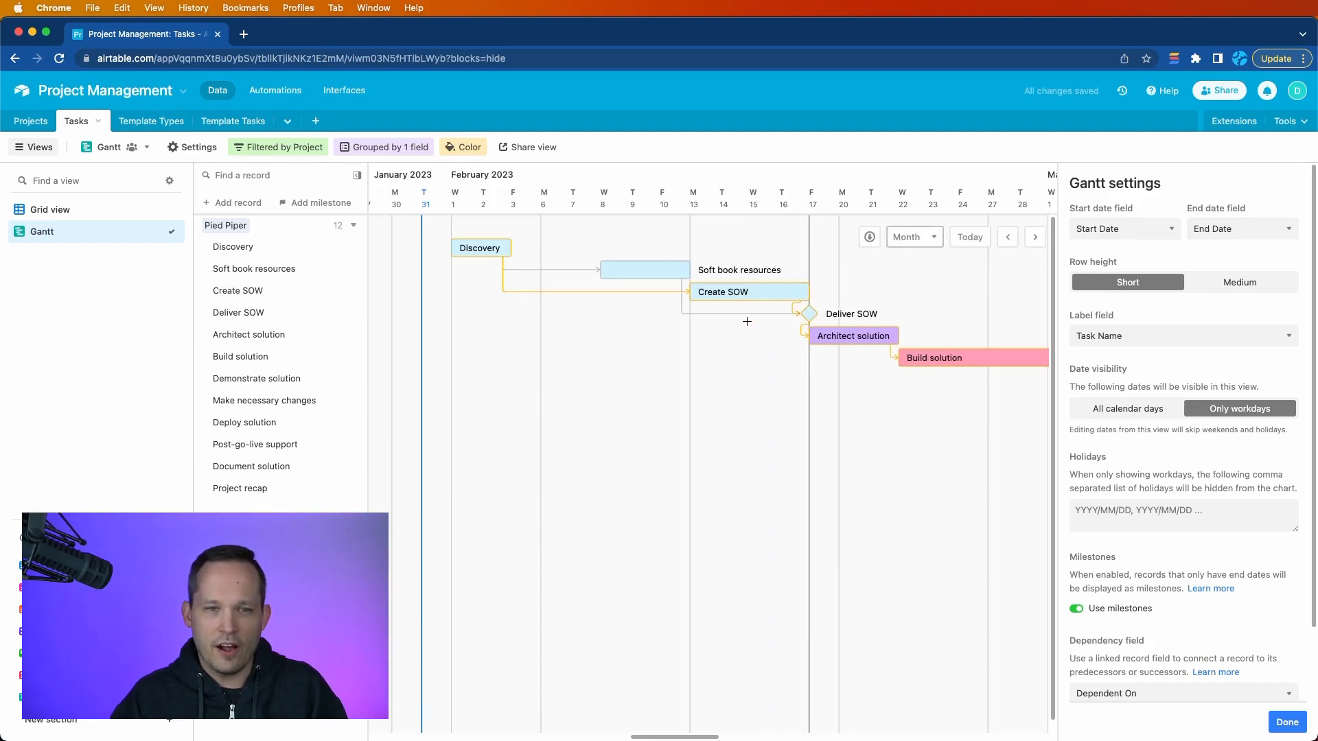
{"action": "mouse_move", "coordinate": [749, 292]}
{"action": "left_click_drag", "start_coordinate": [748, 292], "coordinate": [688, 293]}
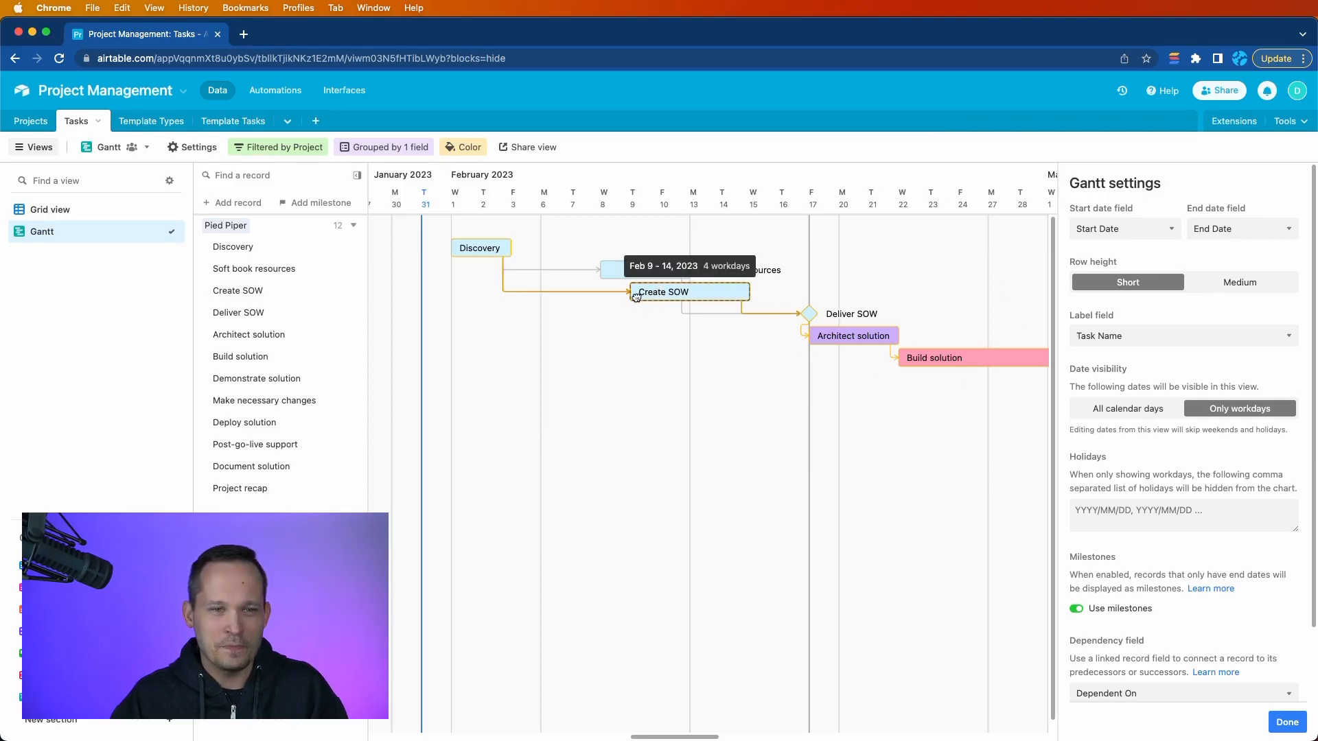
{"action": "mouse_move", "coordinate": [635, 297]}
{"action": "left_mouse_down"}
{"action": "mouse_move", "coordinate": [684, 277]}
{"action": "mouse_move", "coordinate": [706, 296]}
{"action": "mouse_move", "coordinate": [713, 270]}
{"action": "left_mouse_up"}
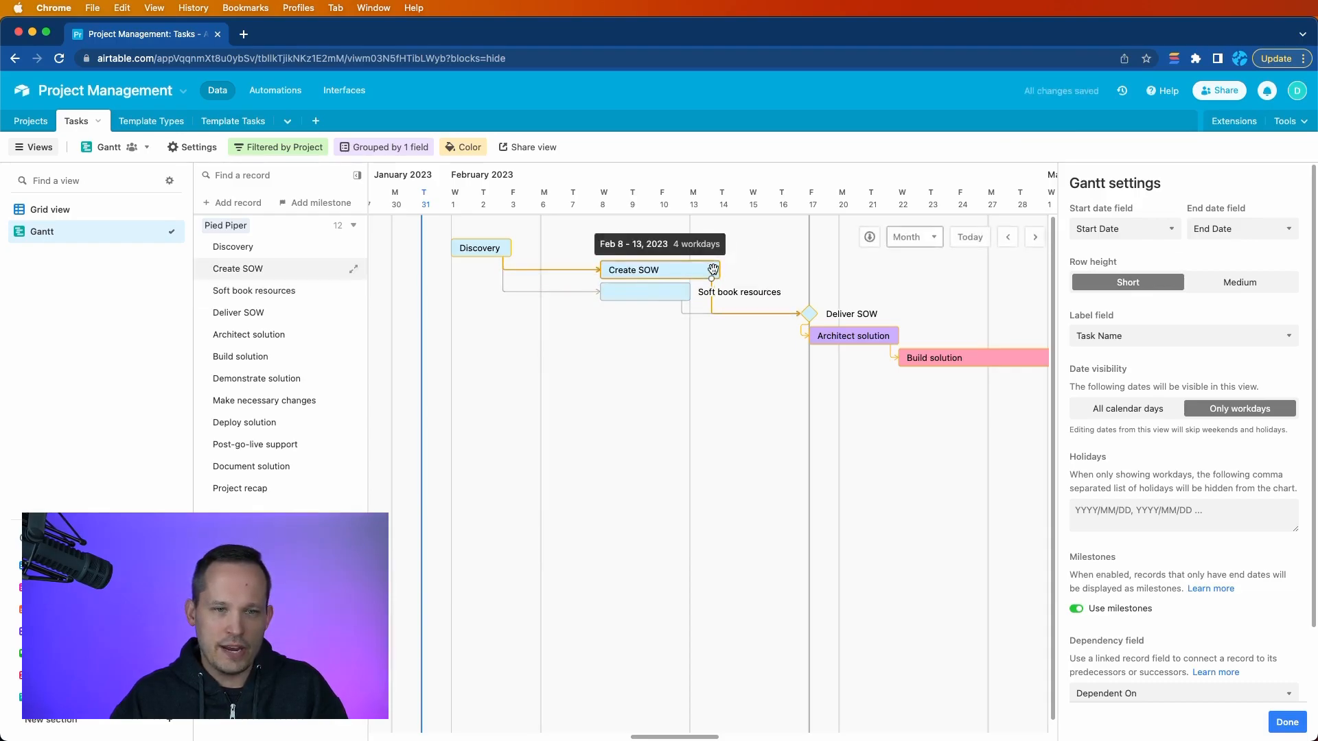
{"action": "mouse_move", "coordinate": [660, 270]}
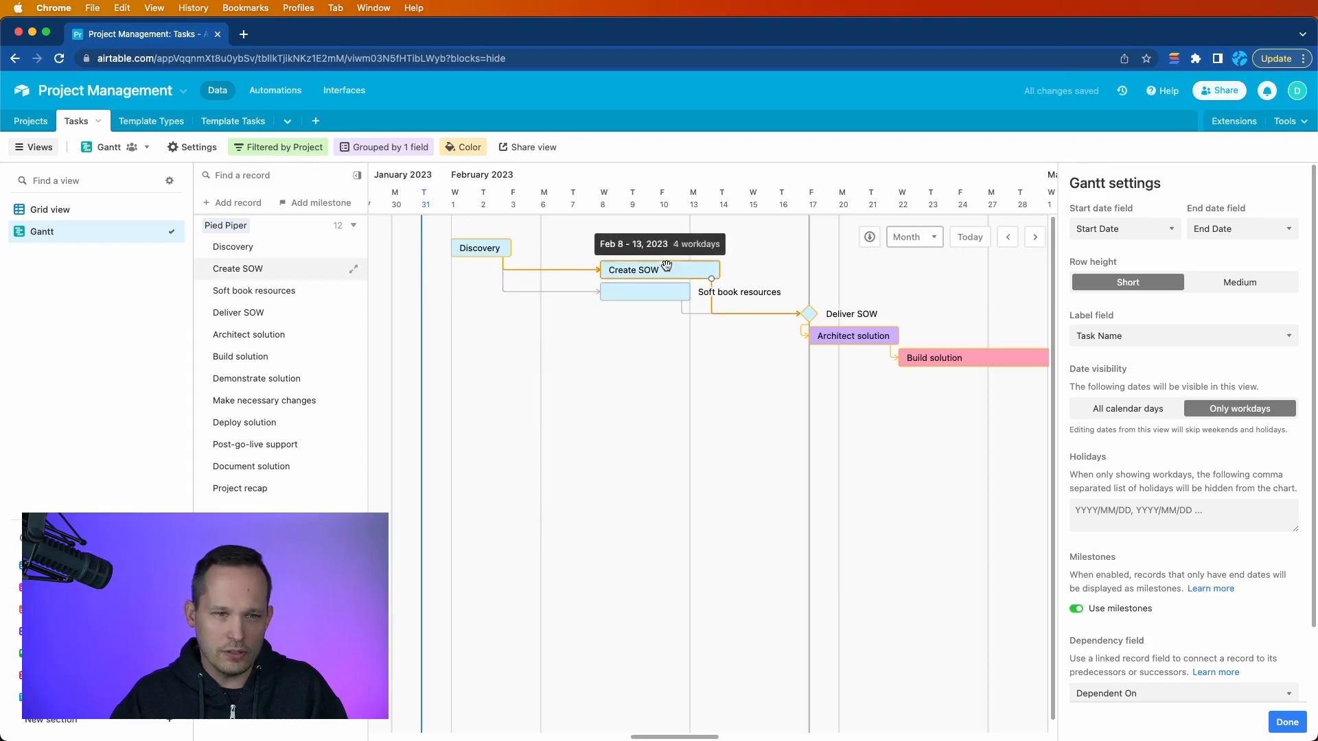
{"action": "mouse_move", "coordinate": [665, 270]}
{"action": "left_mouse_down"}
{"action": "mouse_move", "coordinate": [615, 267]}
{"action": "mouse_move", "coordinate": [731, 270]}
{"action": "left_mouse_up"}
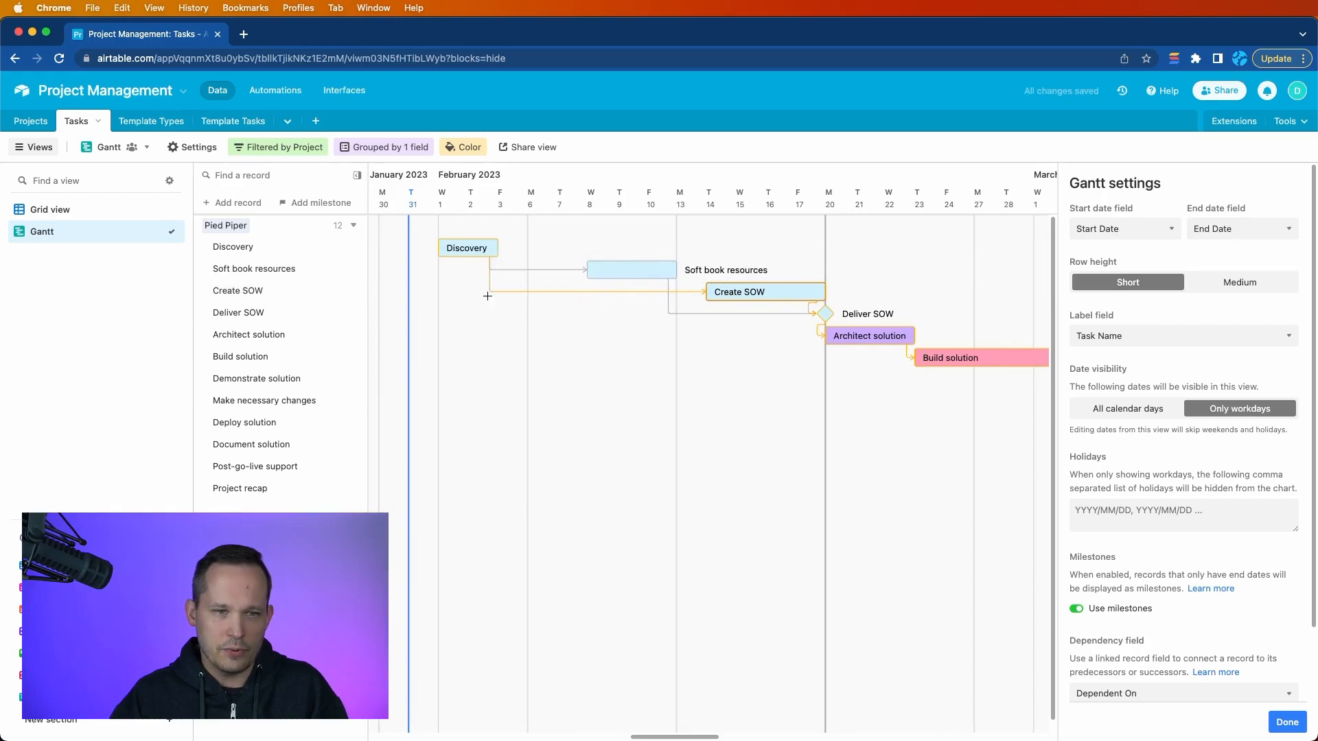
- Settle Create SOW back on Feb 7–10 and push the Deliver SOW milestone to Feb 21
{"action": "left_click_drag", "start_coordinate": [486, 296], "coordinate": [549, 302]}
{"action": "left_click_drag", "start_coordinate": [618, 278], "coordinate": [738, 265]}
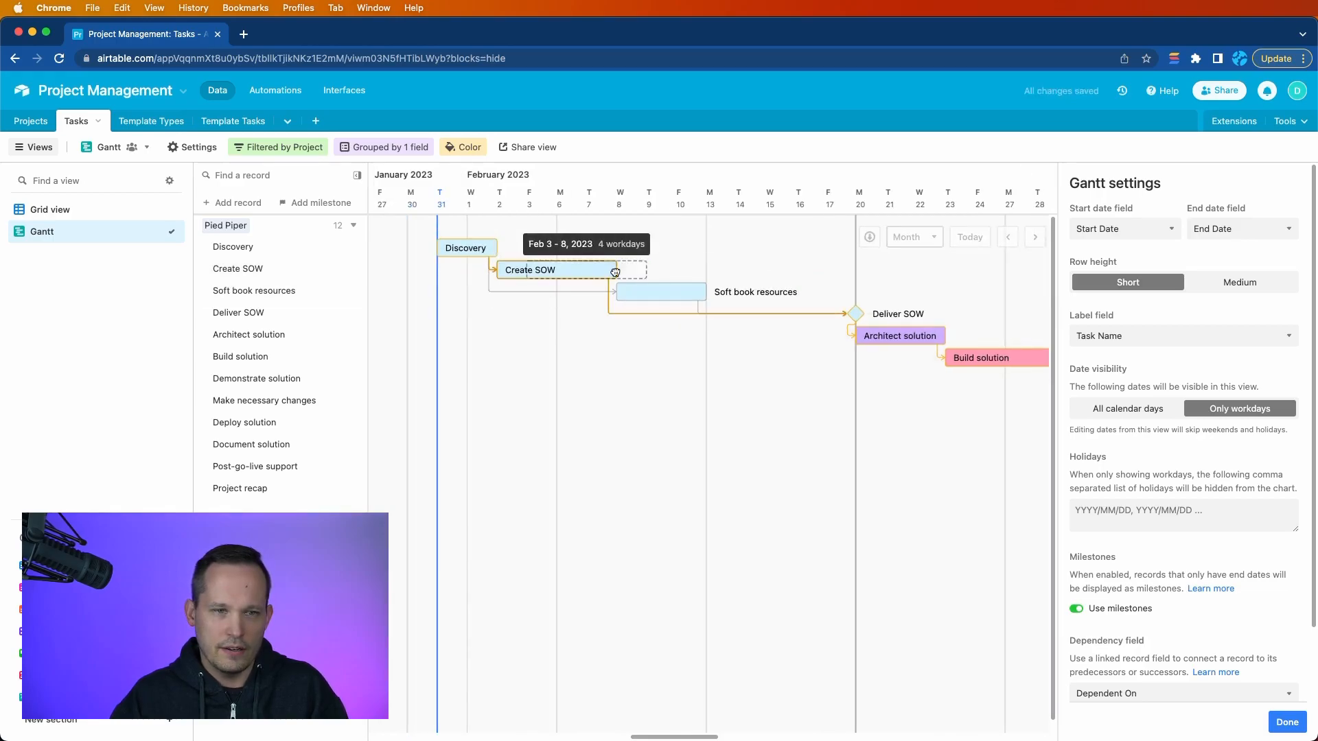
{"action": "mouse_move", "coordinate": [713, 296]}
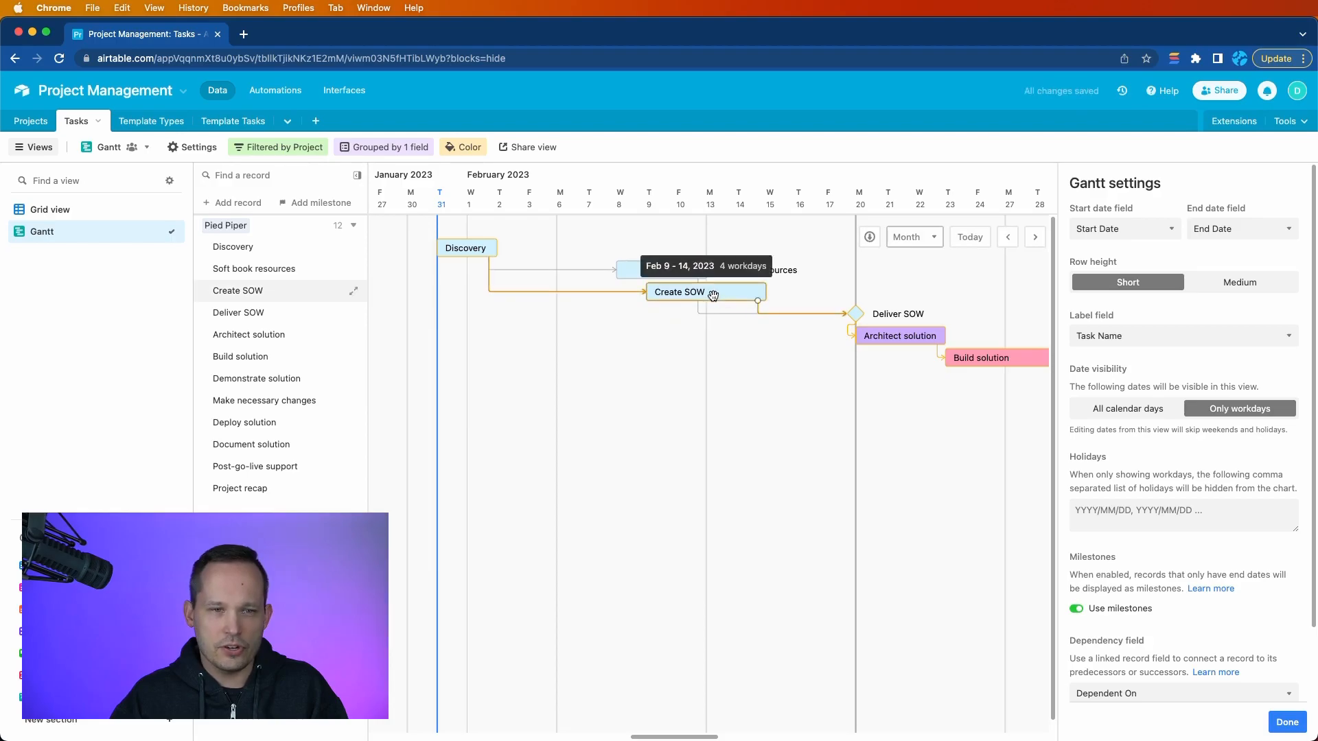
{"action": "left_click_drag", "start_coordinate": [683, 295], "coordinate": [619, 270]}
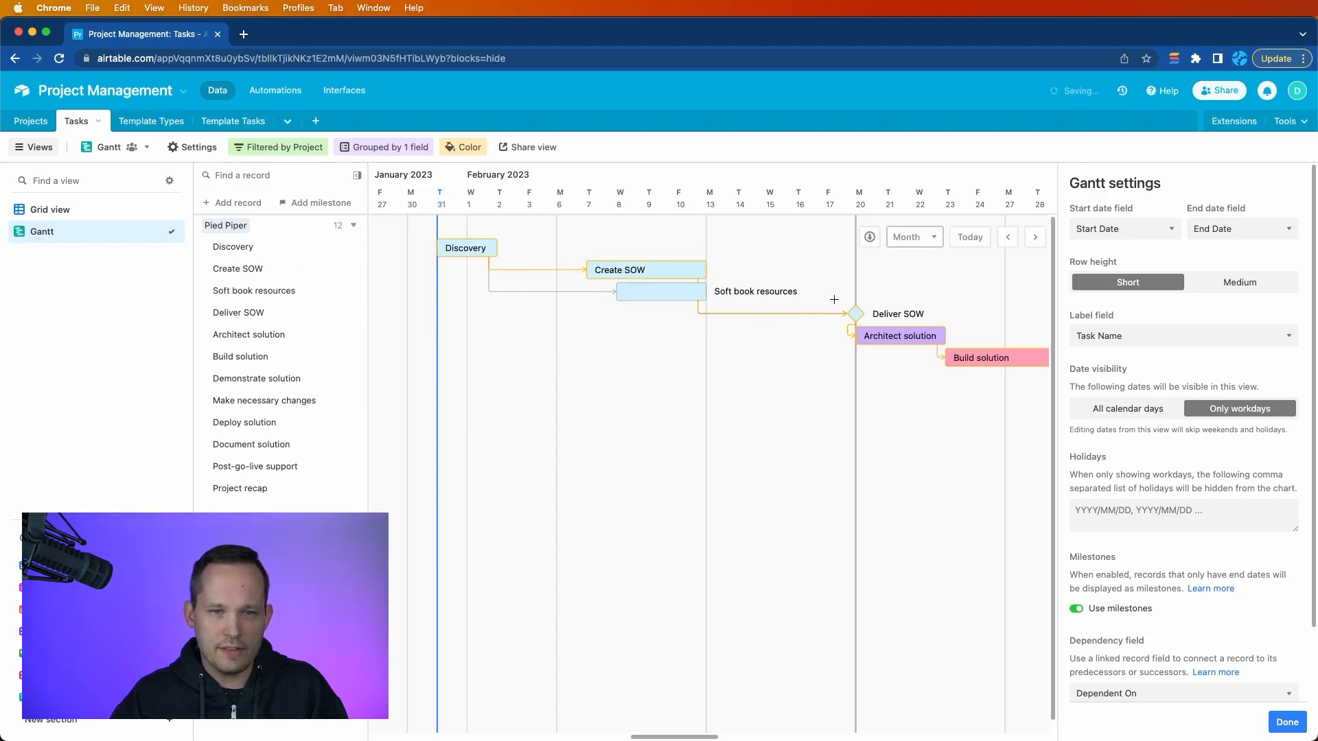
{"action": "scroll", "coordinate": [845, 351], "scroll_direction": "right", "scroll_amount": 5}
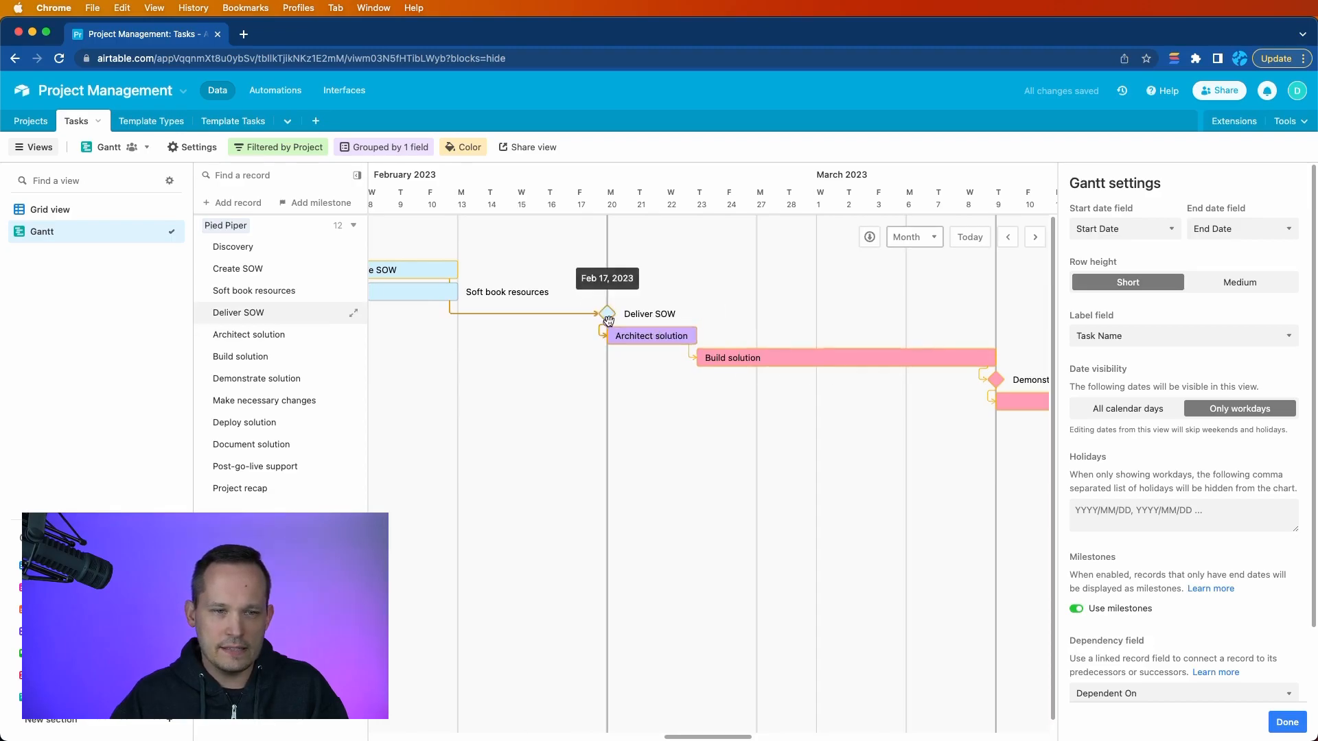
{"action": "left_click_drag", "start_coordinate": [608, 314], "coordinate": [660, 314]}
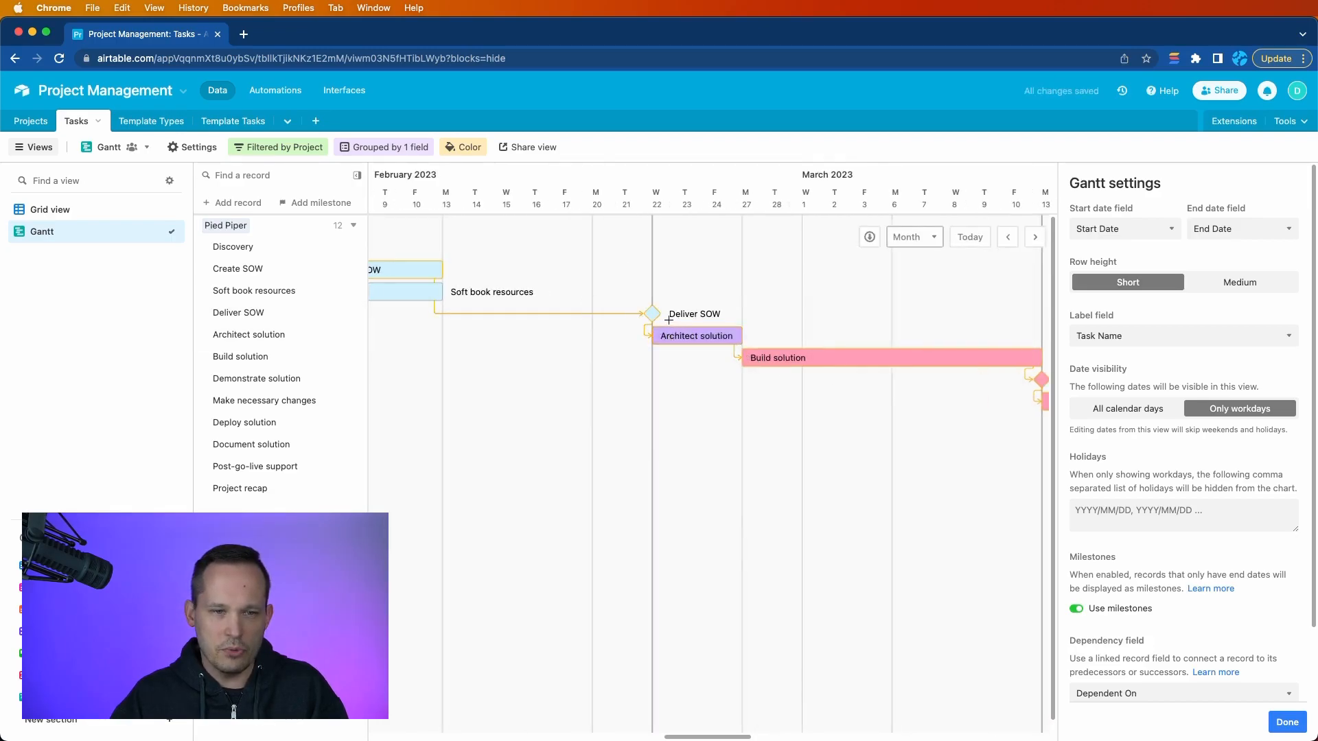
{"action": "scroll", "coordinate": [804, 405], "scroll_direction": "right", "scroll_amount": 5}
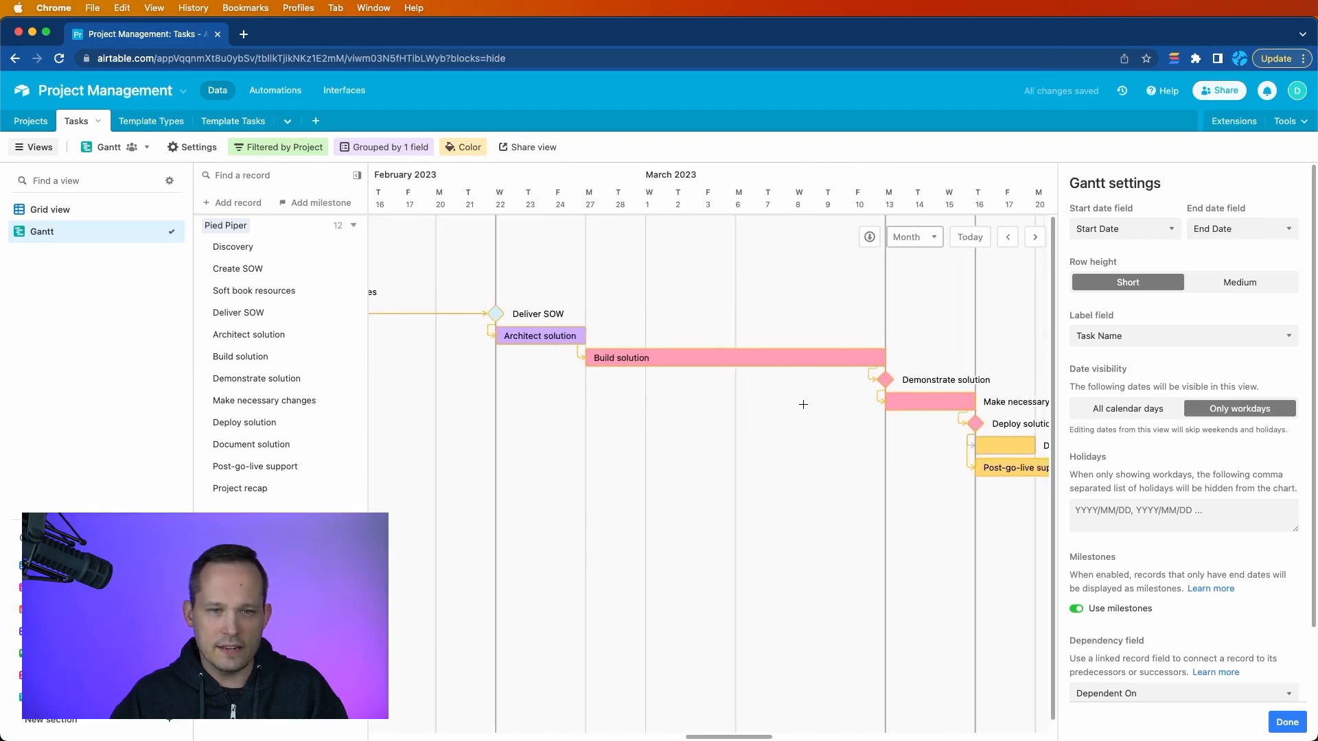
{"action": "scroll", "coordinate": [803, 404], "scroll_direction": "right", "scroll_amount": 5}
{"action": "scroll", "coordinate": [803, 404], "scroll_direction": "left", "scroll_amount": 5}
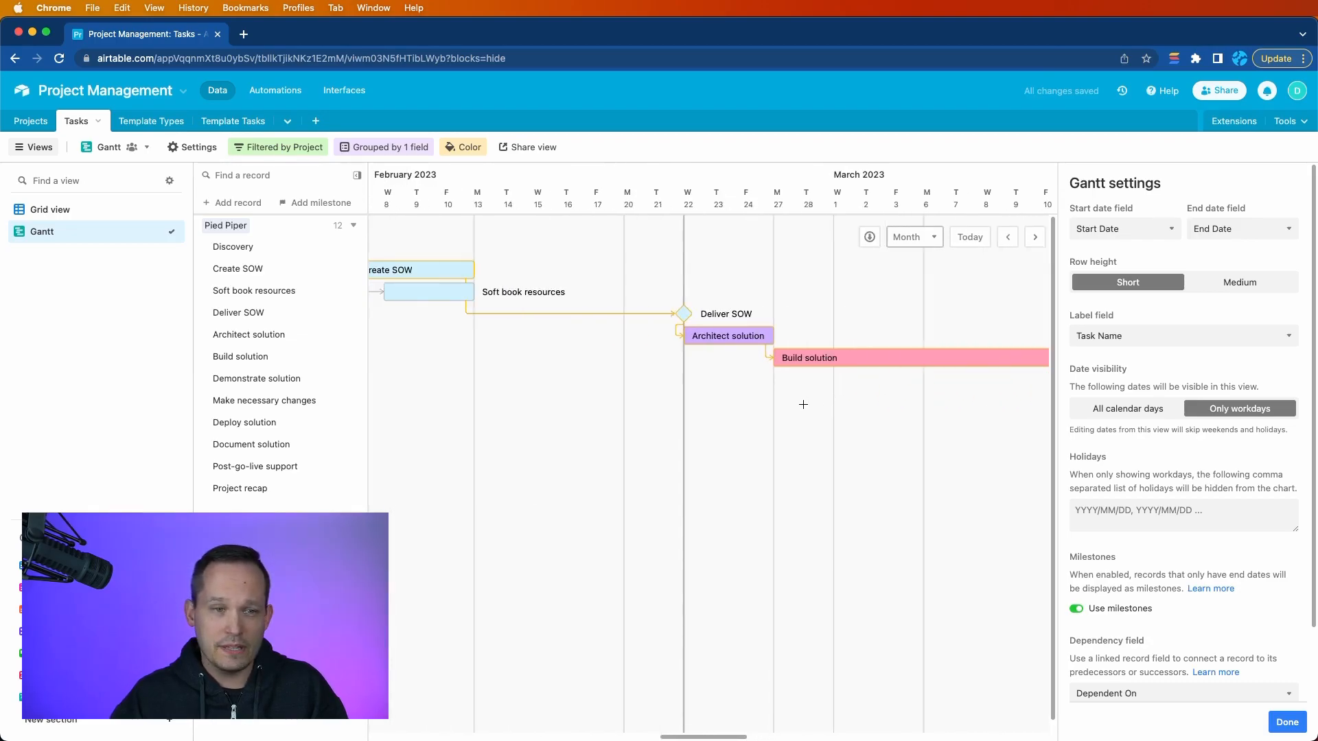
{"action": "scroll", "coordinate": [804, 404], "scroll_direction": "left", "scroll_amount": 5}
{"action": "scroll", "coordinate": [803, 404], "scroll_direction": "right", "scroll_amount": 2}
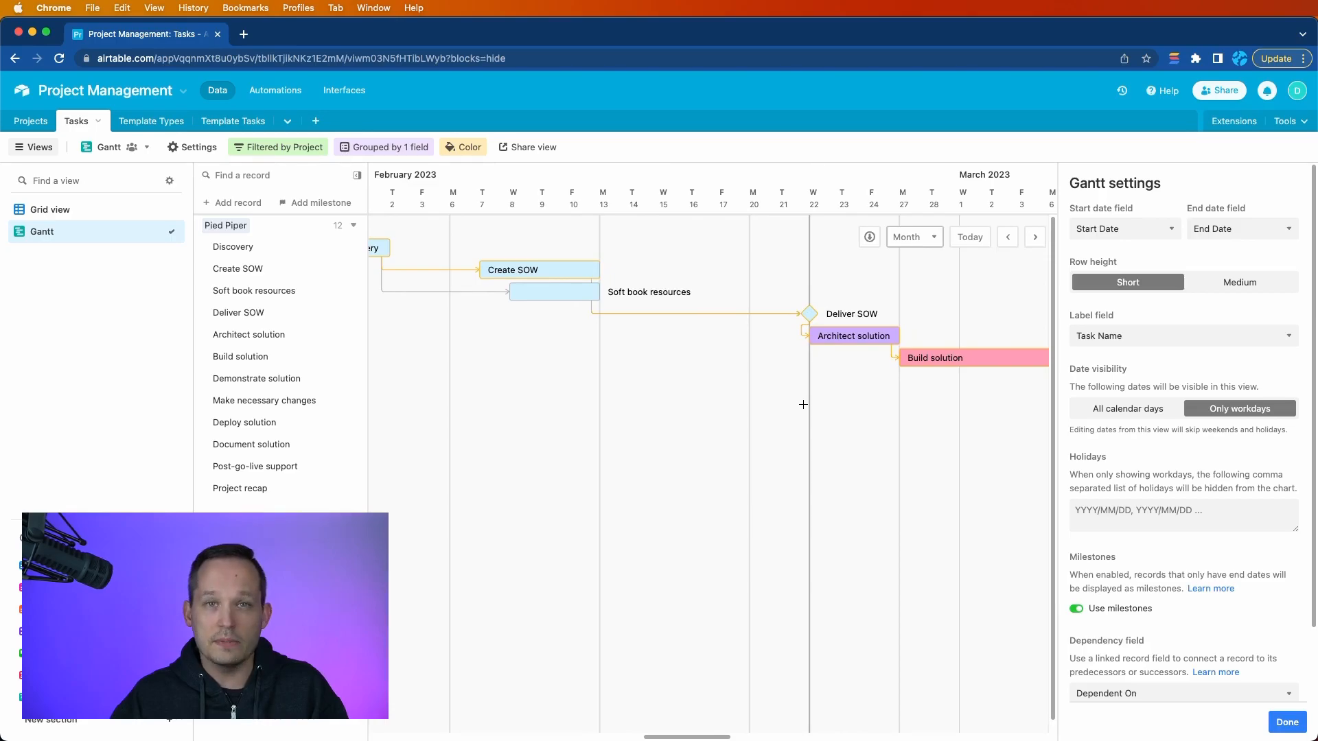
{"action": "scroll", "coordinate": [804, 404], "scroll_direction": "down", "scroll_amount": 1}
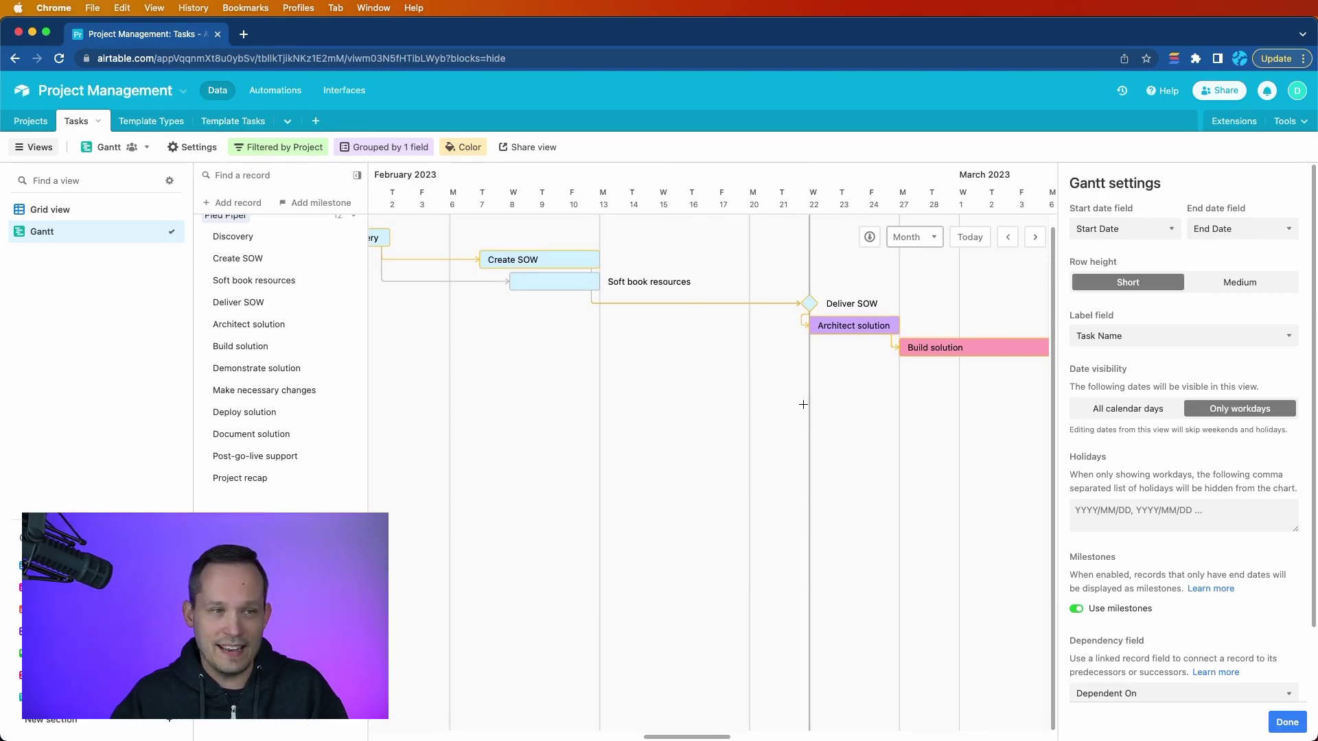
{"action": "left_click", "coordinate": [49, 208]}
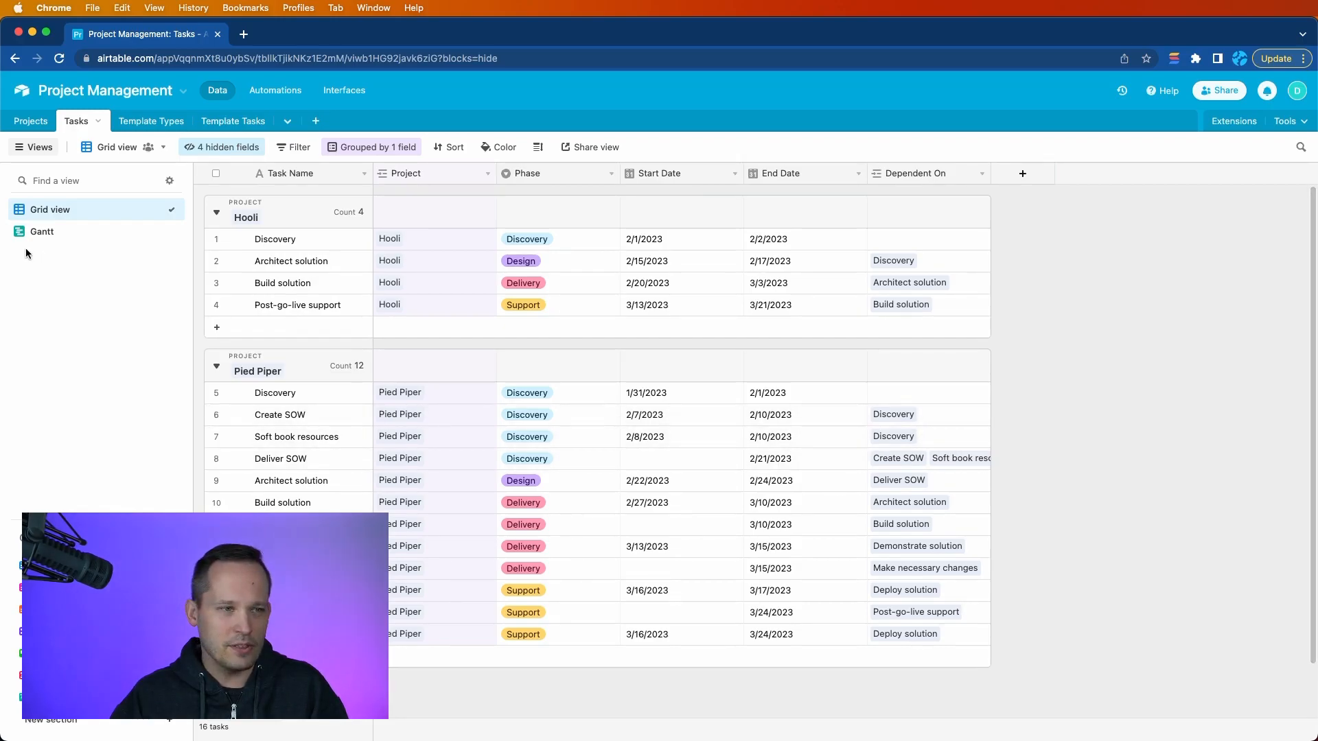
{"action": "left_click", "coordinate": [41, 231]}
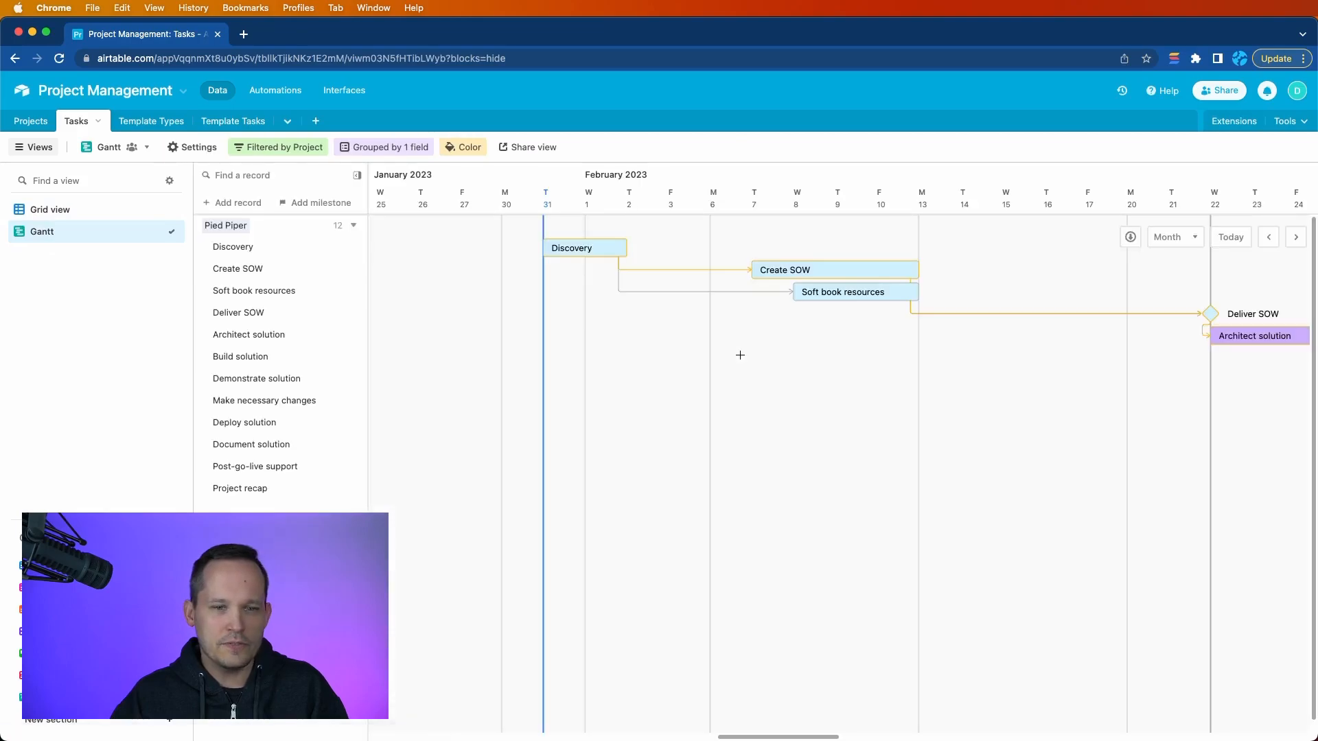
{"action": "scroll", "coordinate": [740, 354], "scroll_direction": "right", "scroll_amount": 5}
{"action": "scroll", "coordinate": [776, 357], "scroll_direction": "right", "scroll_amount": 3}
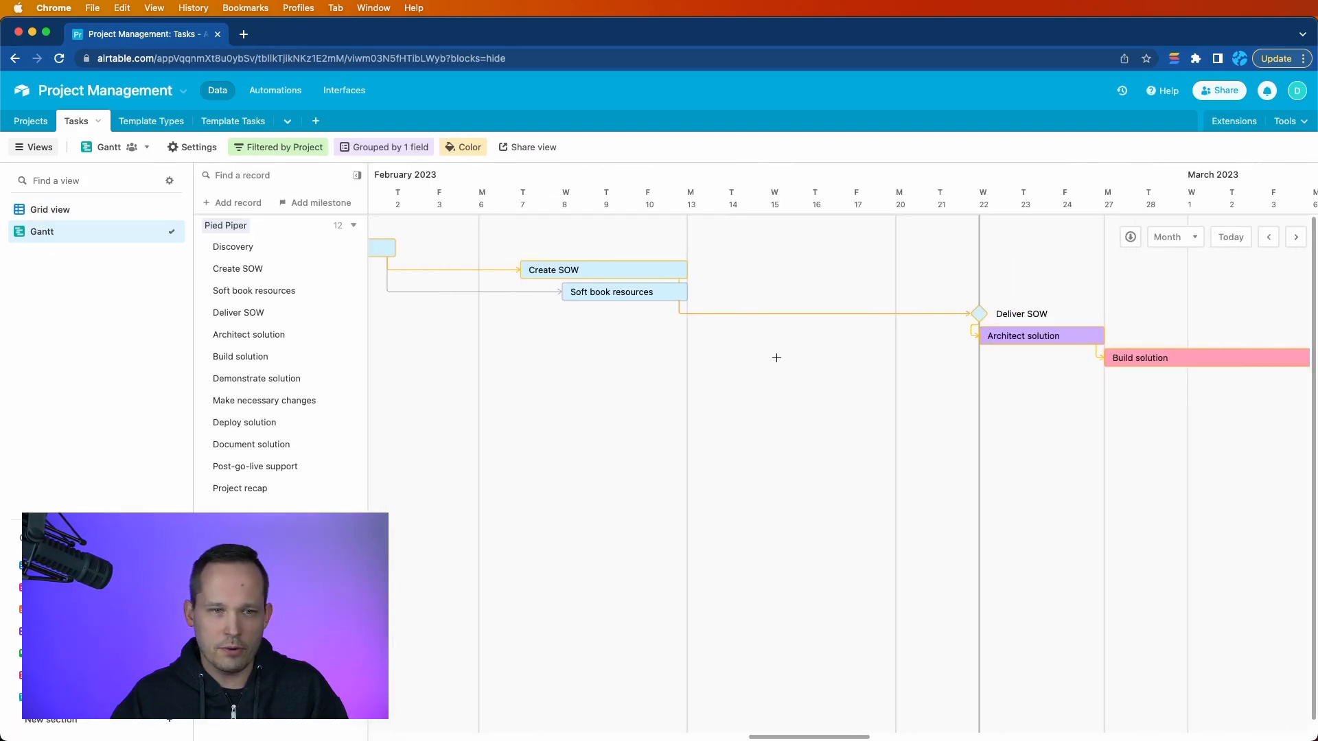
{"action": "scroll", "coordinate": [776, 357], "scroll_direction": "left", "scroll_amount": 1}
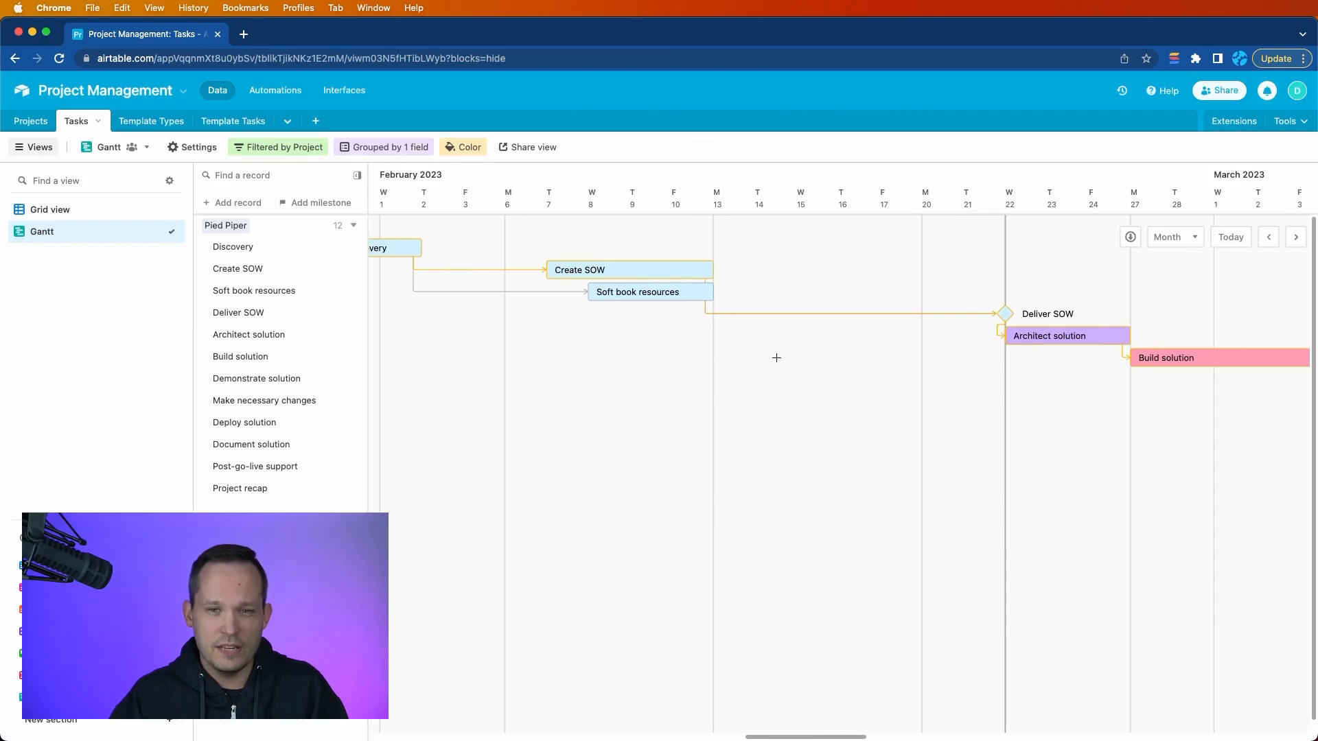
{"action": "scroll", "coordinate": [777, 357], "scroll_direction": "right", "scroll_amount": 1}
{"action": "scroll", "coordinate": [783, 350], "scroll_direction": "left", "scroll_amount": 1}
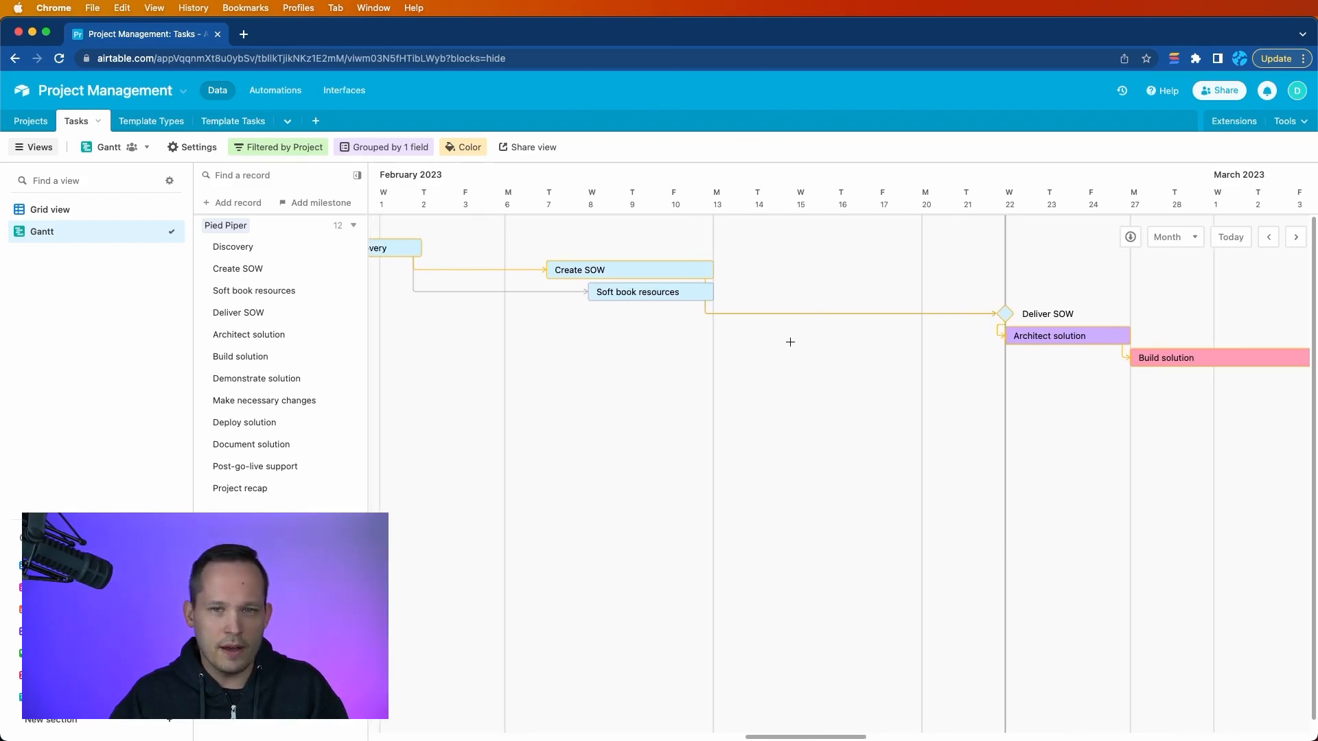
- Switch the timeline scale to Quarter and push Deliver SOW into early March
{"action": "left_click", "coordinate": [1175, 237]}
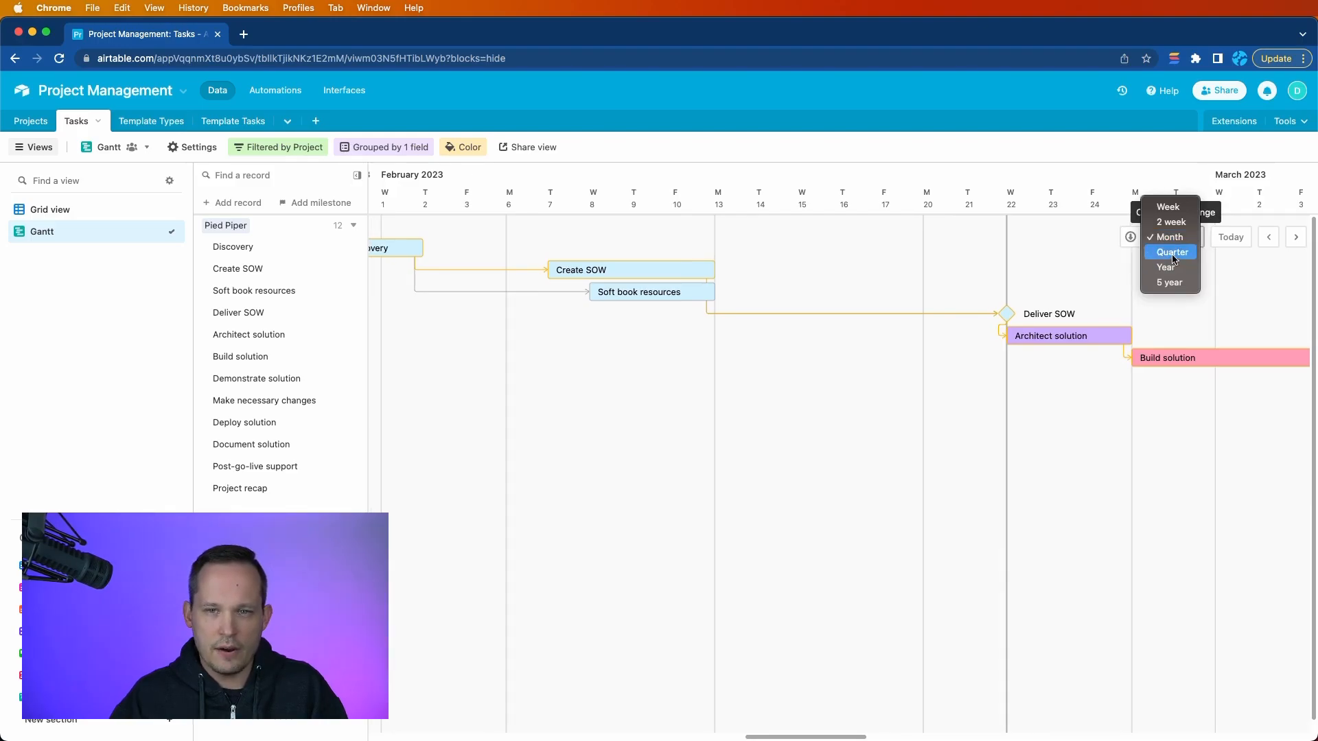
{"action": "left_click", "coordinate": [1172, 252]}
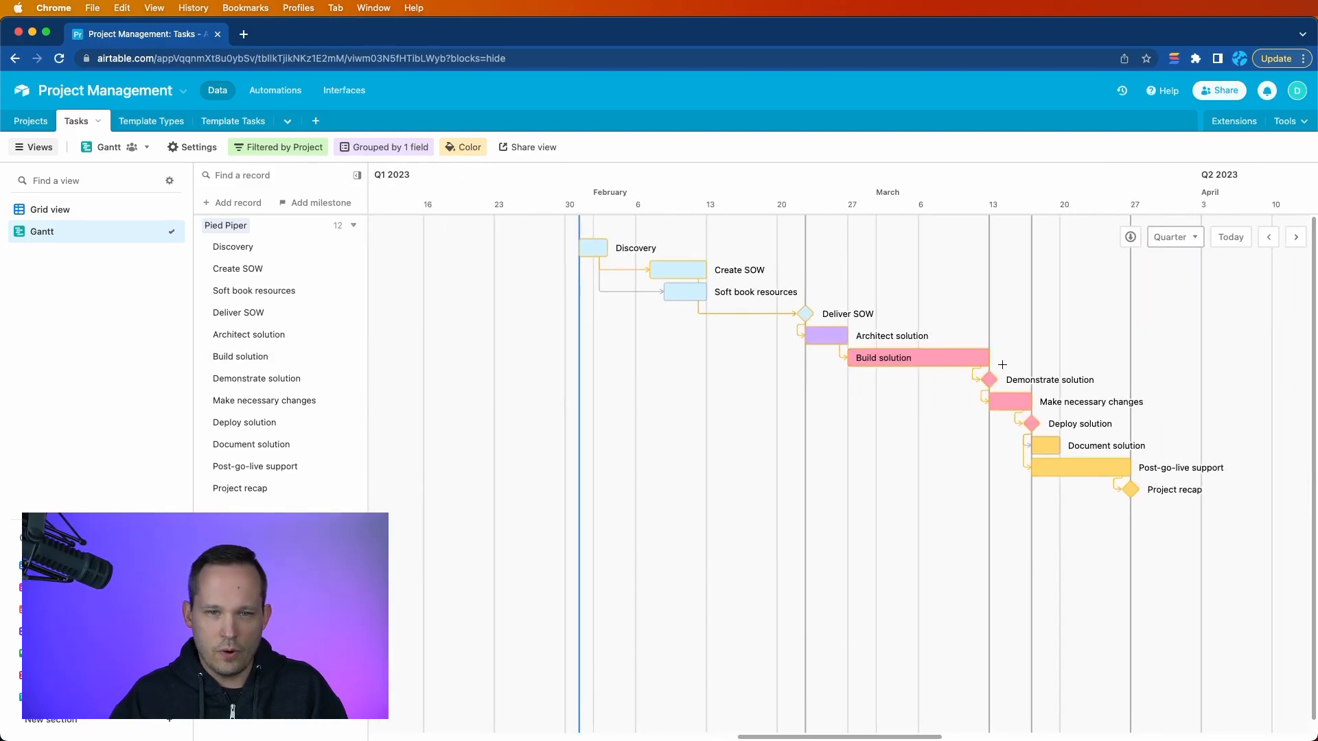
{"action": "scroll", "coordinate": [927, 361], "scroll_direction": "right", "scroll_amount": 5}
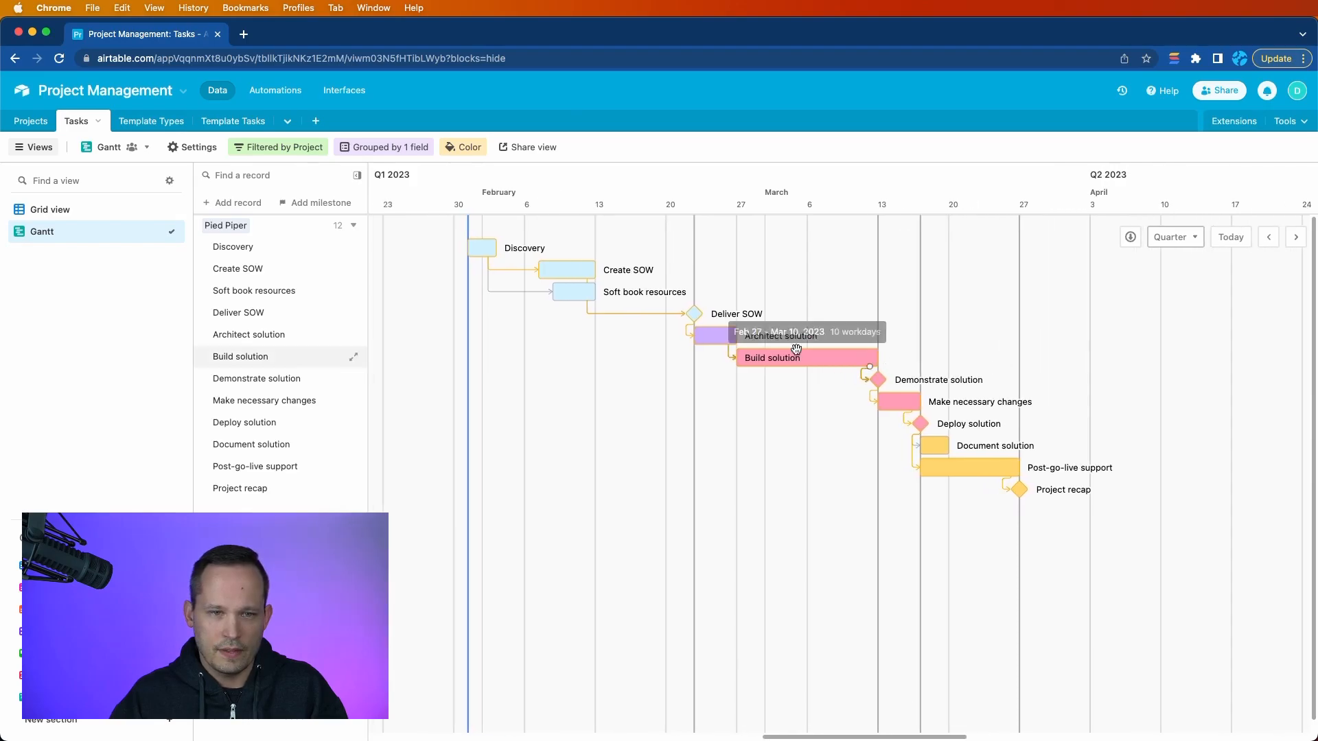
{"action": "mouse_move", "coordinate": [690, 313]}
{"action": "left_mouse_down"}
{"action": "mouse_move", "coordinate": [753, 313]}
{"action": "mouse_move", "coordinate": [734, 314]}
{"action": "left_mouse_up"}
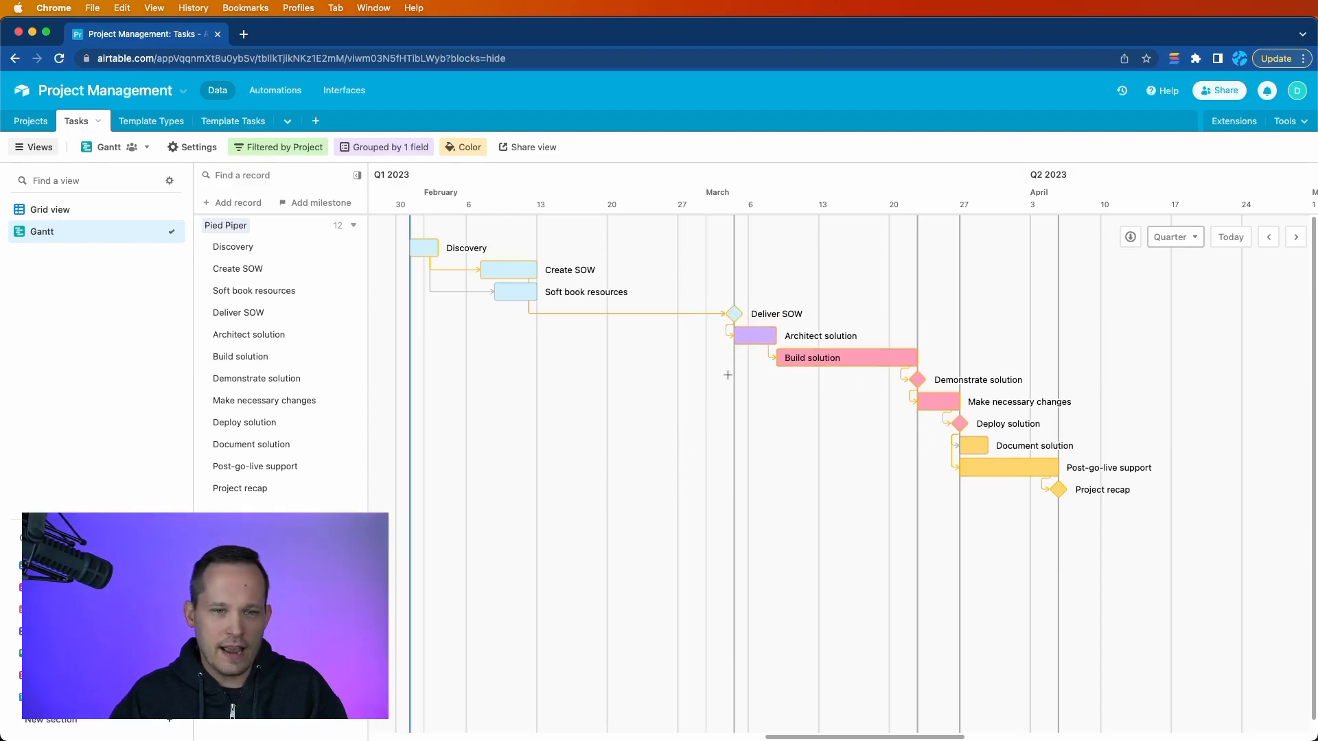
- Show Architect solution's details, Mar 3–7 between Deliver SOW and Build solution
{"action": "left_click", "coordinate": [756, 336]}
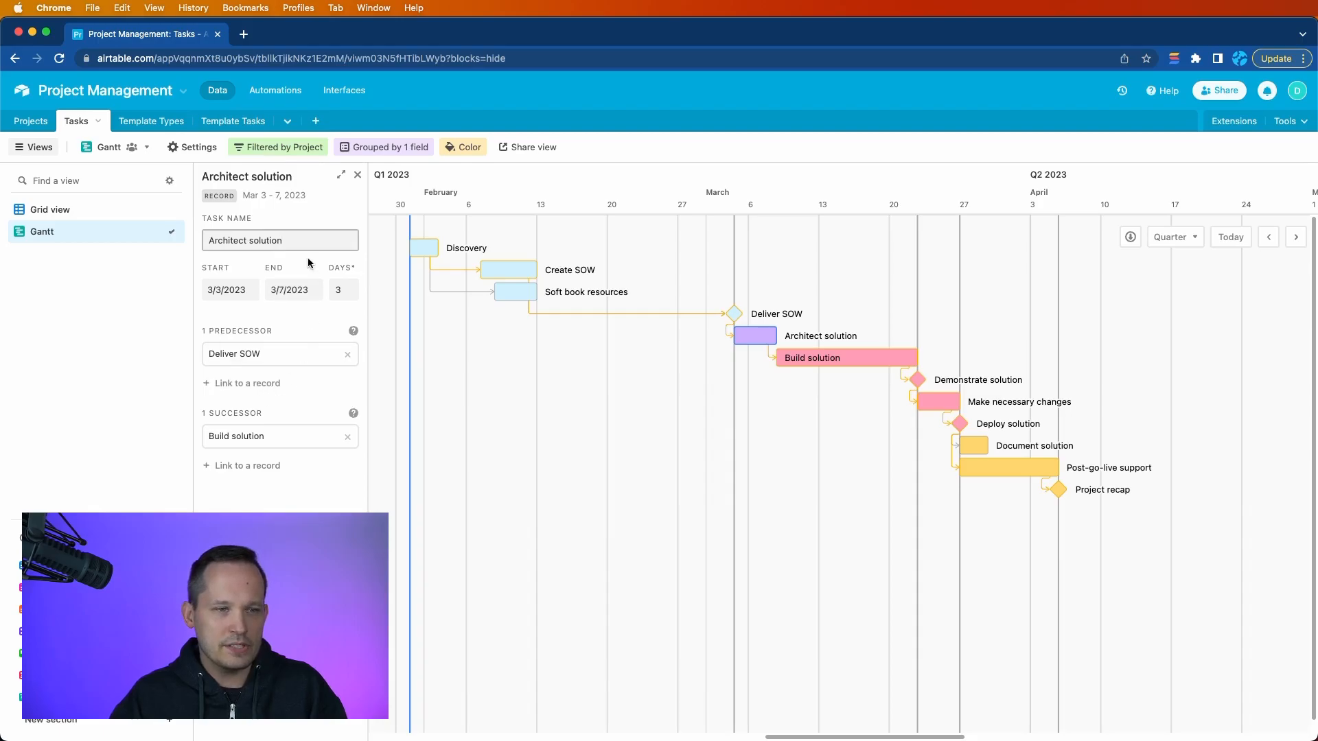
{"action": "left_click", "coordinate": [250, 243]}
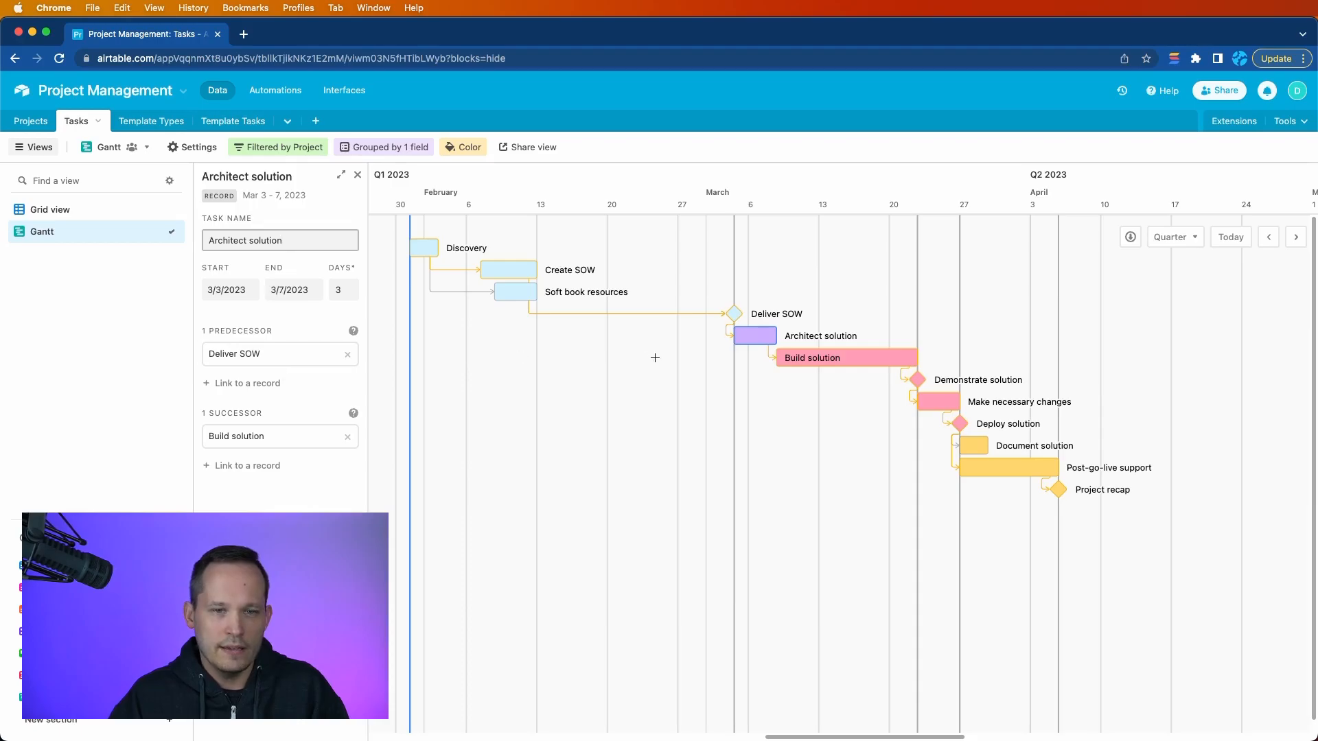
{"action": "left_click", "coordinate": [740, 403]}
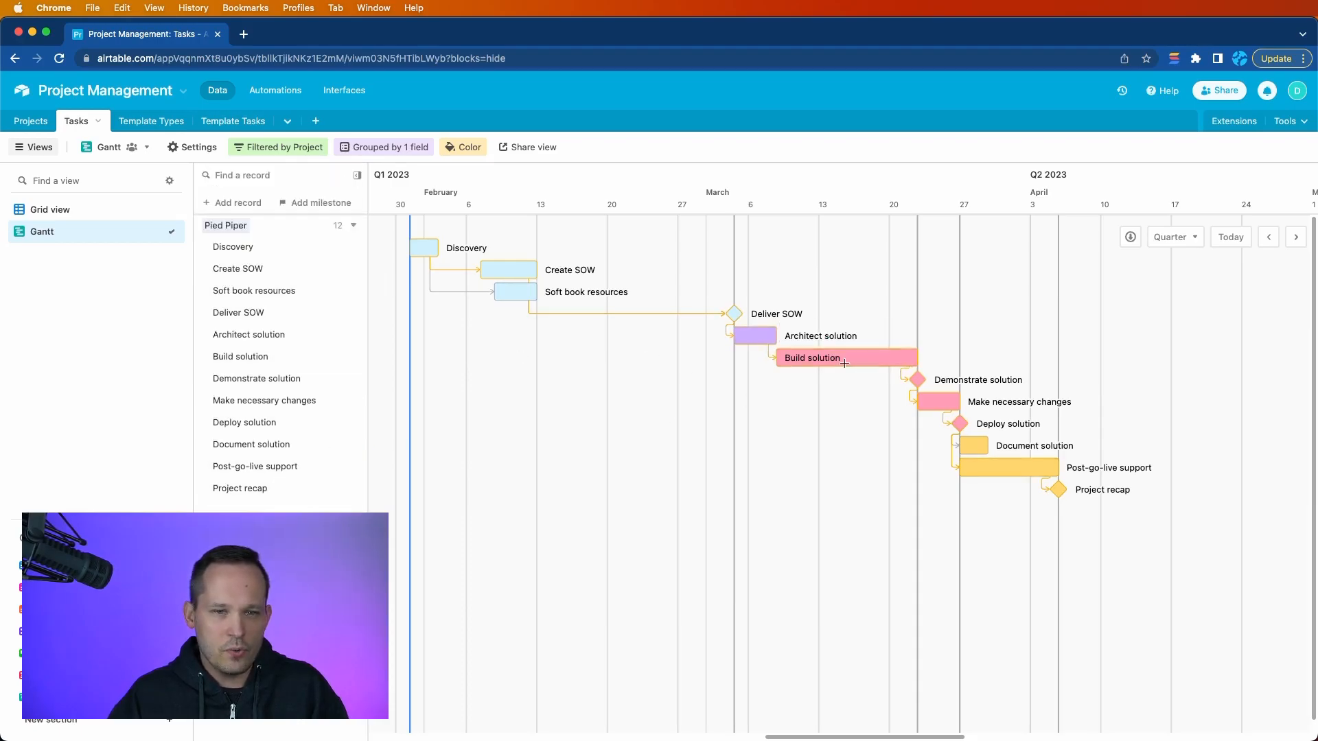
{"action": "left_click", "coordinate": [757, 336]}
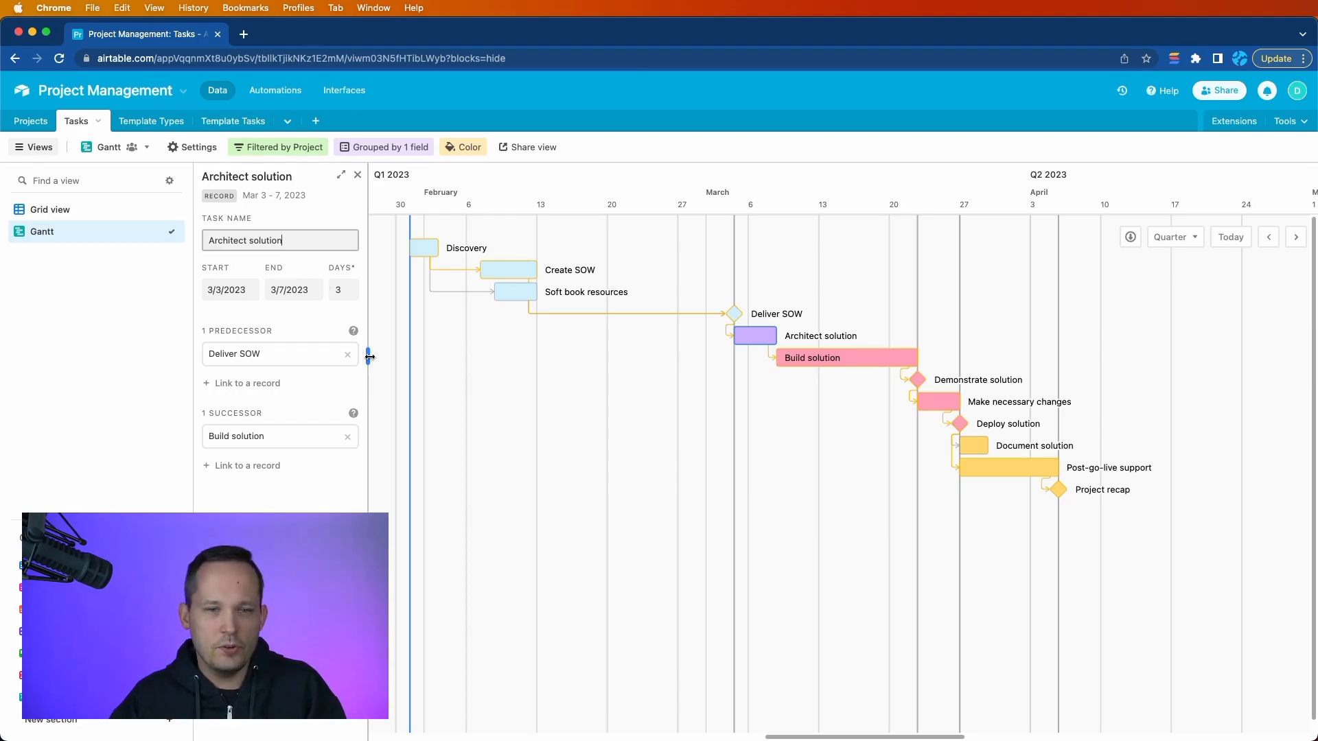
- Show Build solution's record, Mar 8–21, instead of Architect solution's
{"action": "double_click", "coordinate": [749, 335]}
{"action": "key", "text": "Escape"}
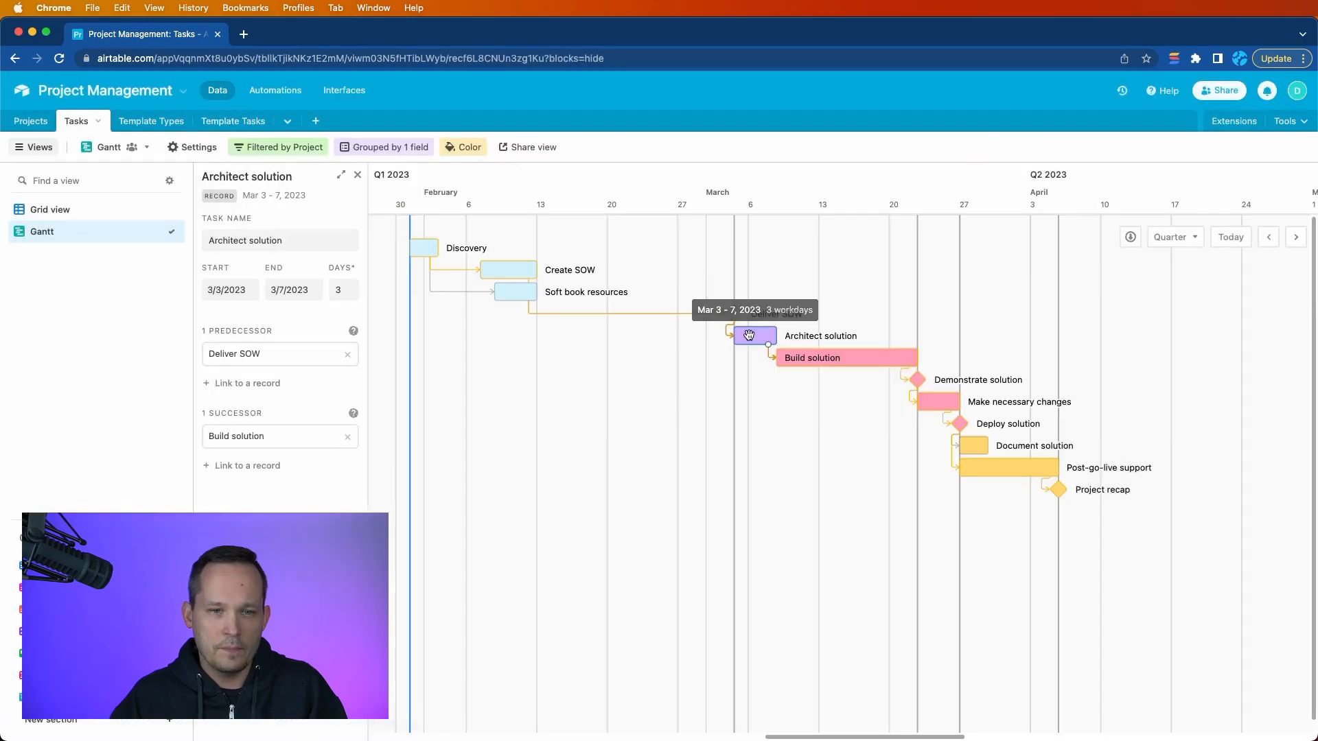
{"action": "left_click", "coordinate": [795, 359]}
{"action": "double_click", "coordinate": [795, 359]}
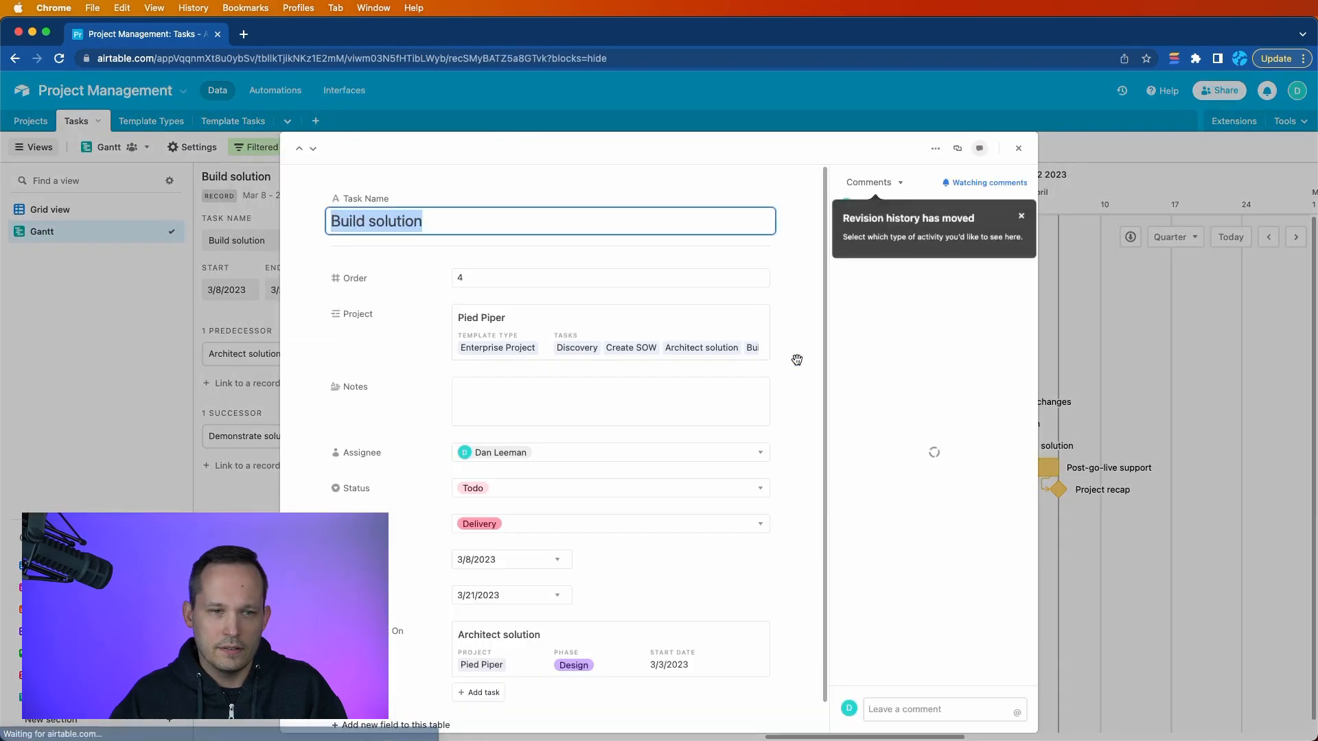
{"action": "scroll", "coordinate": [586, 347], "scroll_direction": "down", "scroll_amount": 1}
{"action": "scroll", "coordinate": [585, 347], "scroll_direction": "up", "scroll_amount": 1}
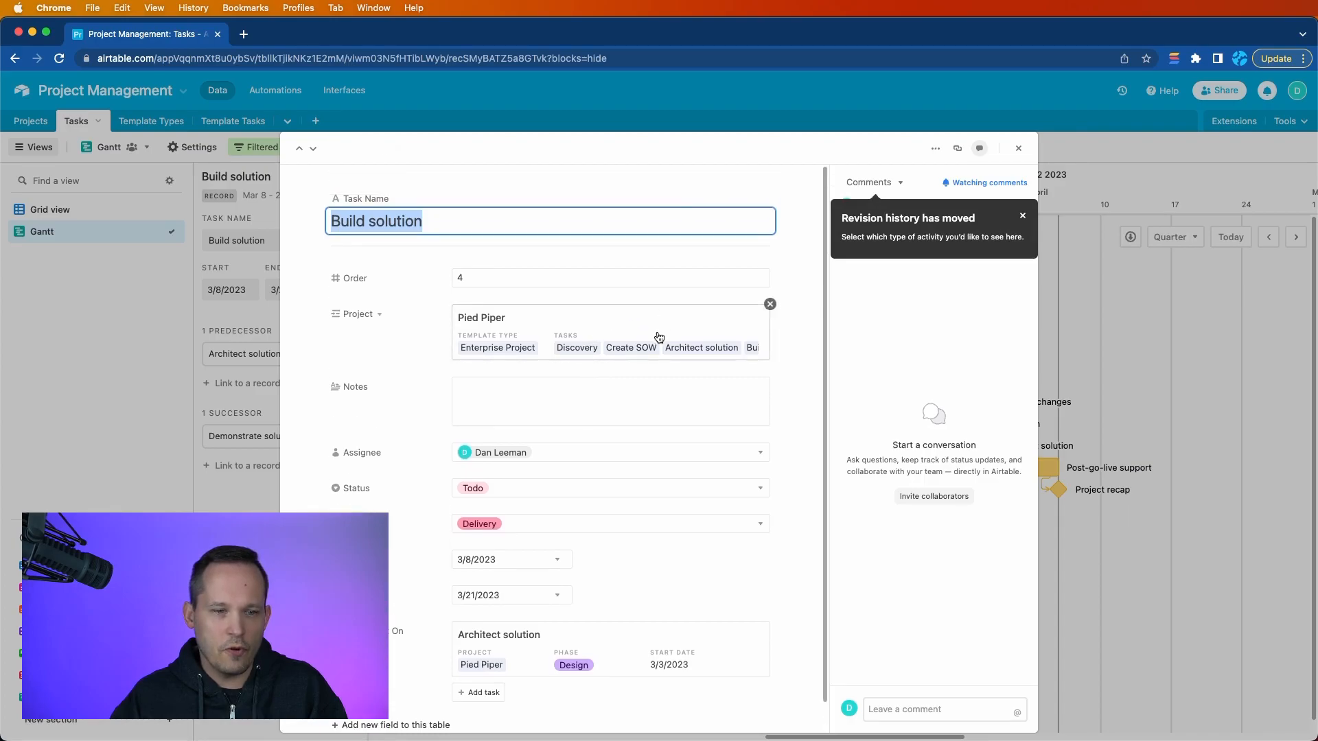
{"action": "scroll", "coordinate": [657, 334], "scroll_direction": "down", "scroll_amount": 1}
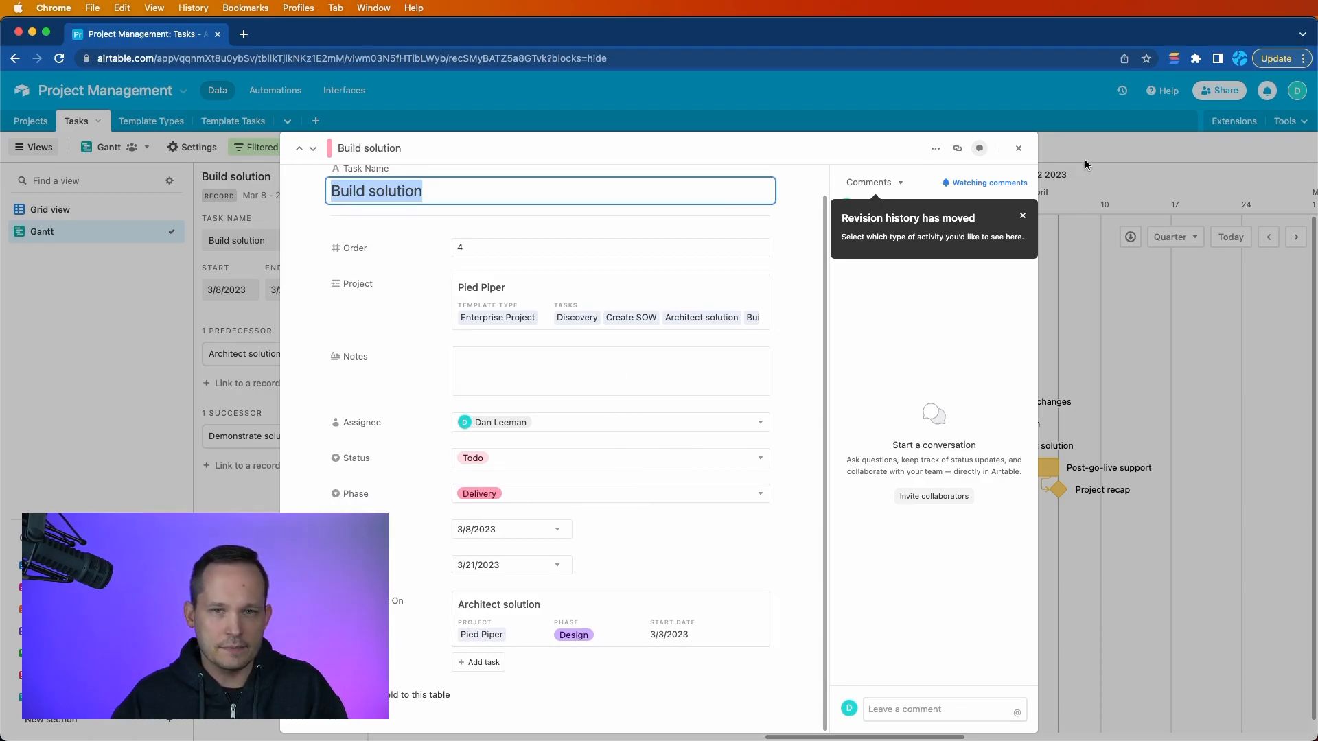
{"action": "left_click", "coordinate": [1018, 149]}
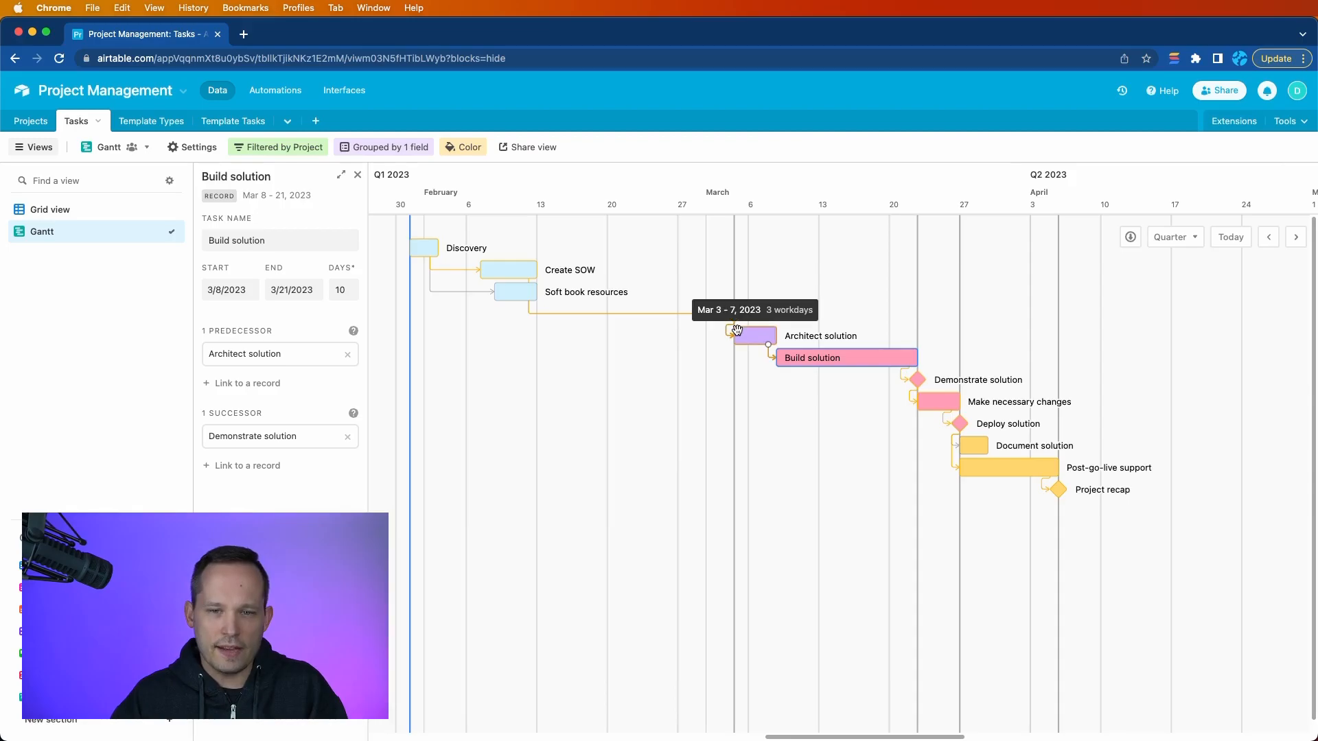
- Move the Deliver SOW milestone earlier to around Feb 17
{"action": "left_click_drag", "start_coordinate": [736, 330], "coordinate": [616, 312]}
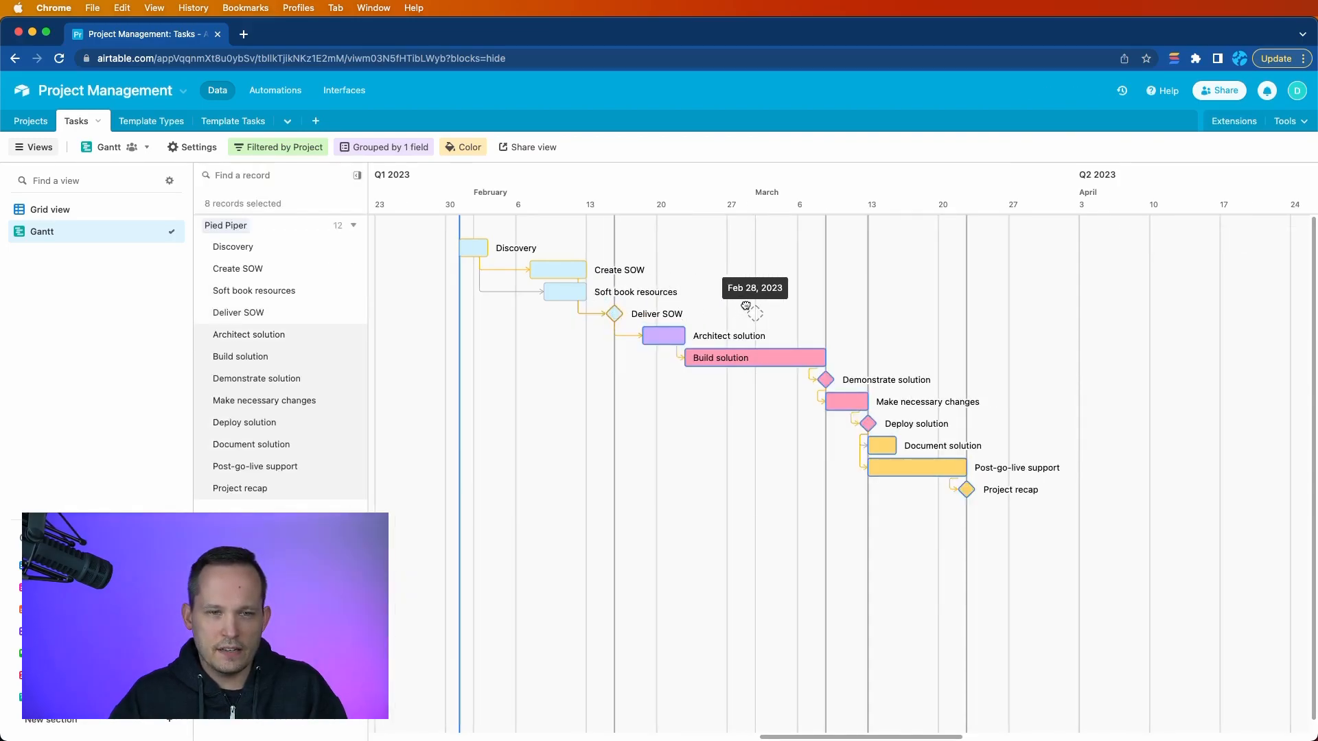
{"action": "key", "text": "super+z"}
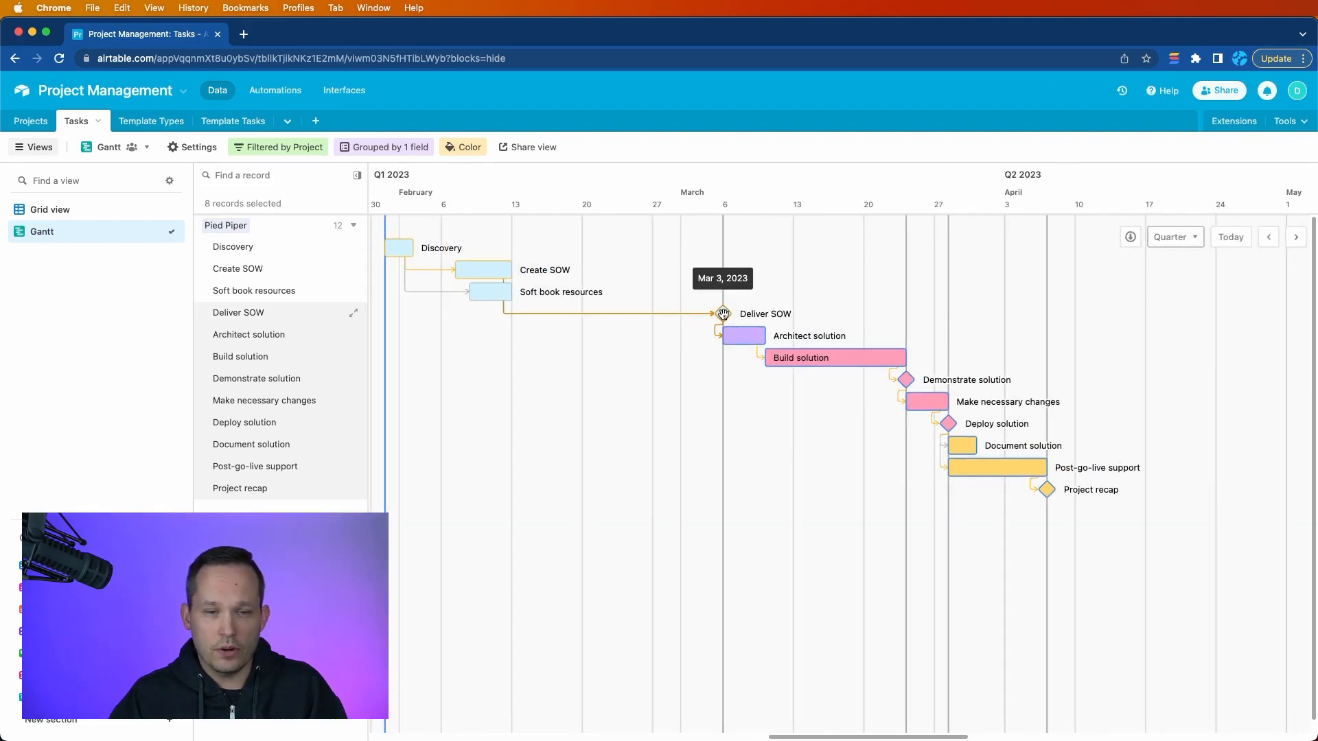
{"action": "left_click_drag", "start_coordinate": [723, 314], "coordinate": [557, 322]}
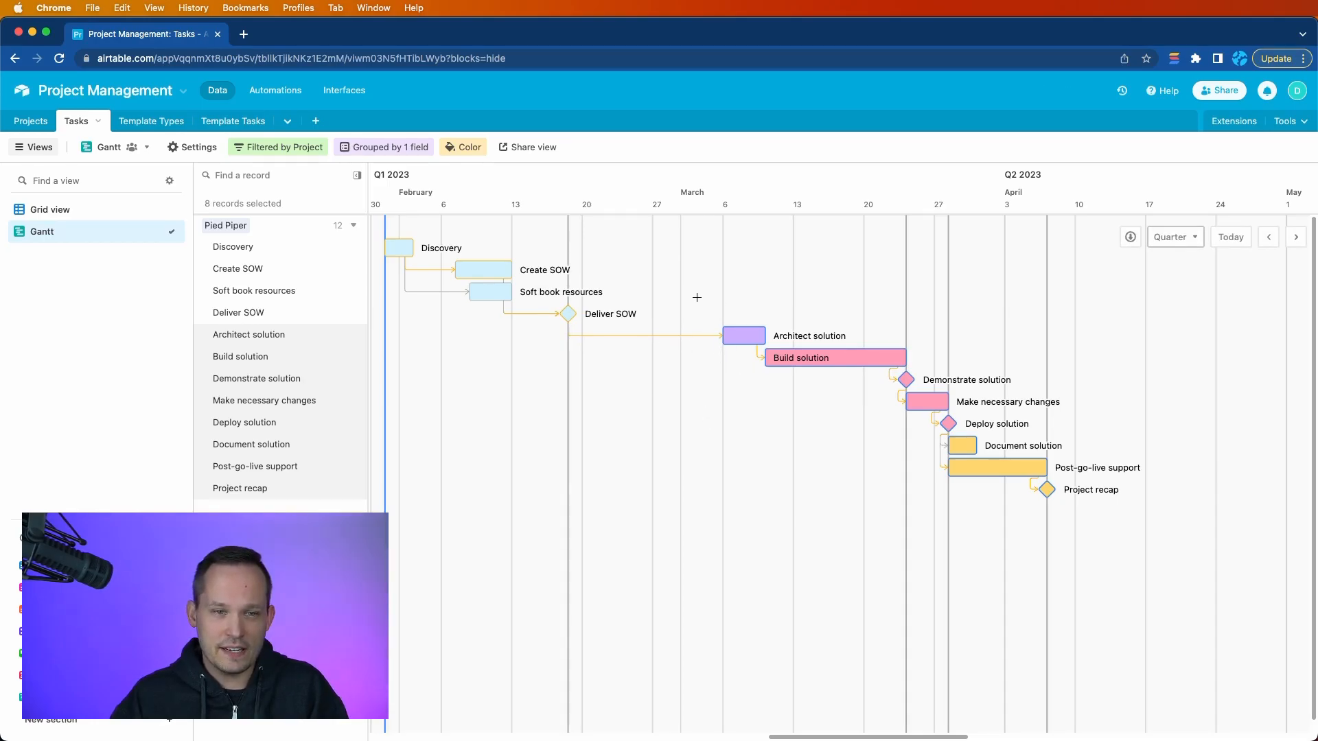
- Shift Architect solution through Project recap earlier together to around Feb 20
{"action": "left_click_drag", "start_coordinate": [696, 297], "coordinate": [1209, 602]}
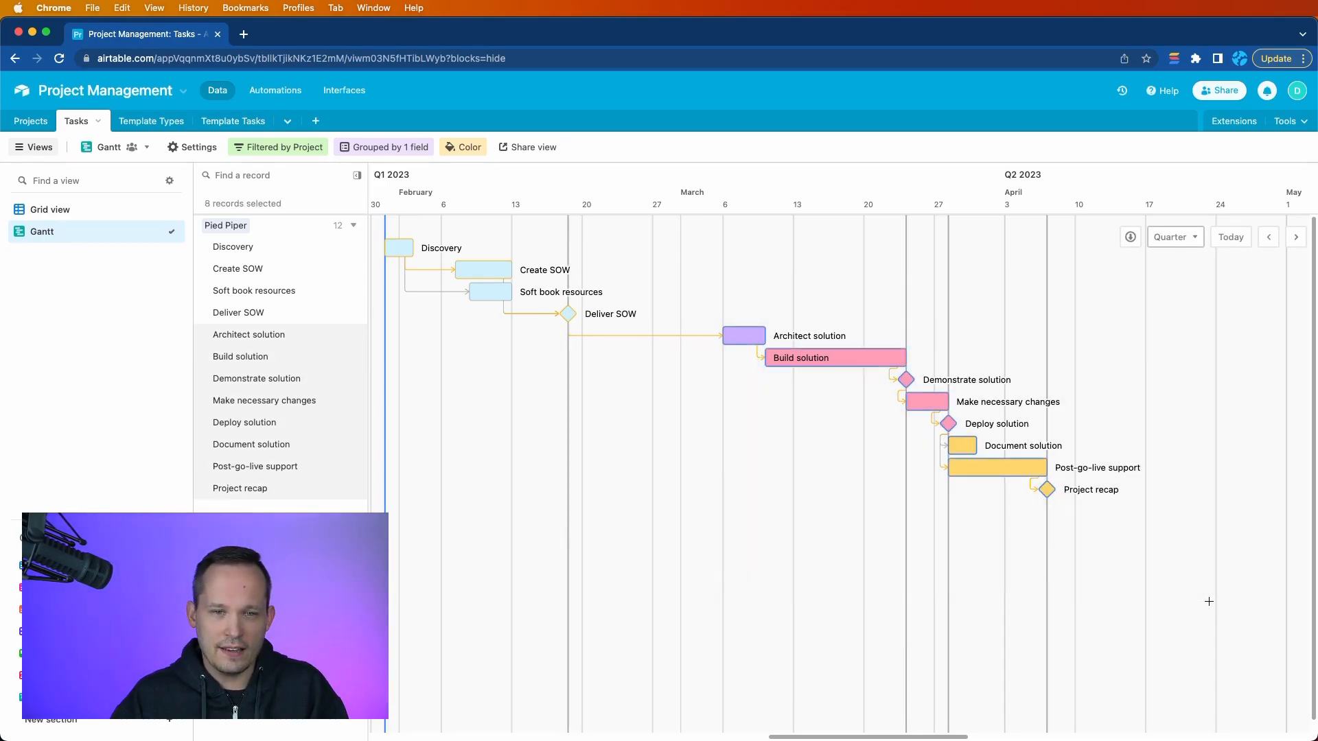
{"action": "left_click_drag", "start_coordinate": [744, 337], "coordinate": [600, 340]}
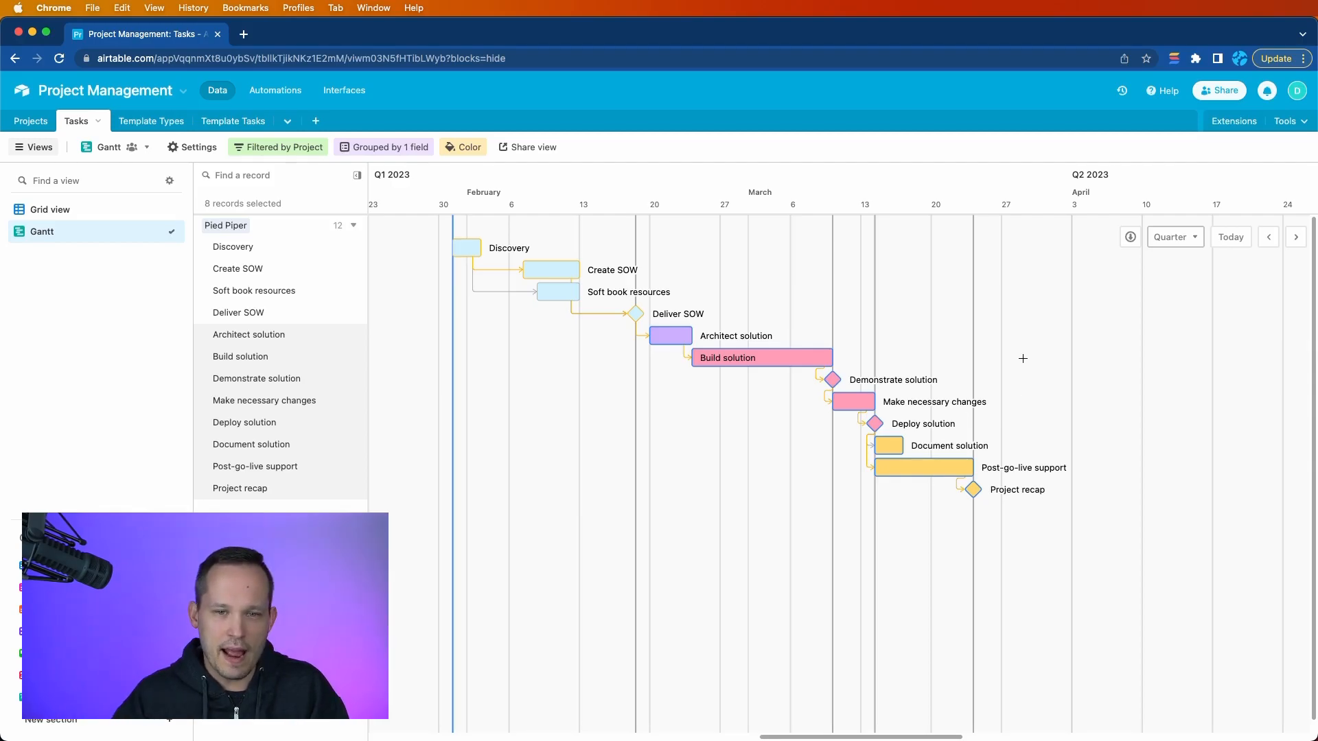
- Add a new task record named New Task to the Pied Piper plan
{"action": "left_click", "coordinate": [963, 528]}
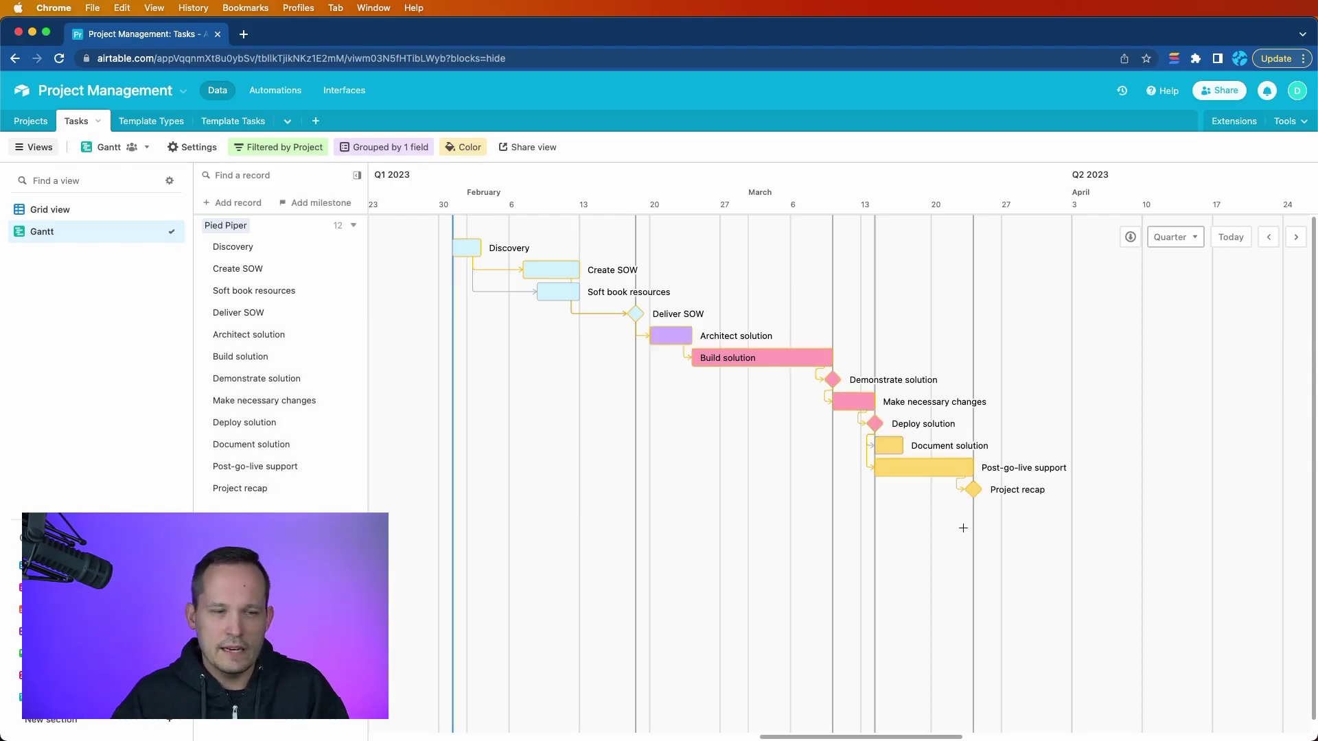
{"action": "left_click", "coordinate": [240, 203]}
{"action": "left_click", "coordinate": [260, 240]}
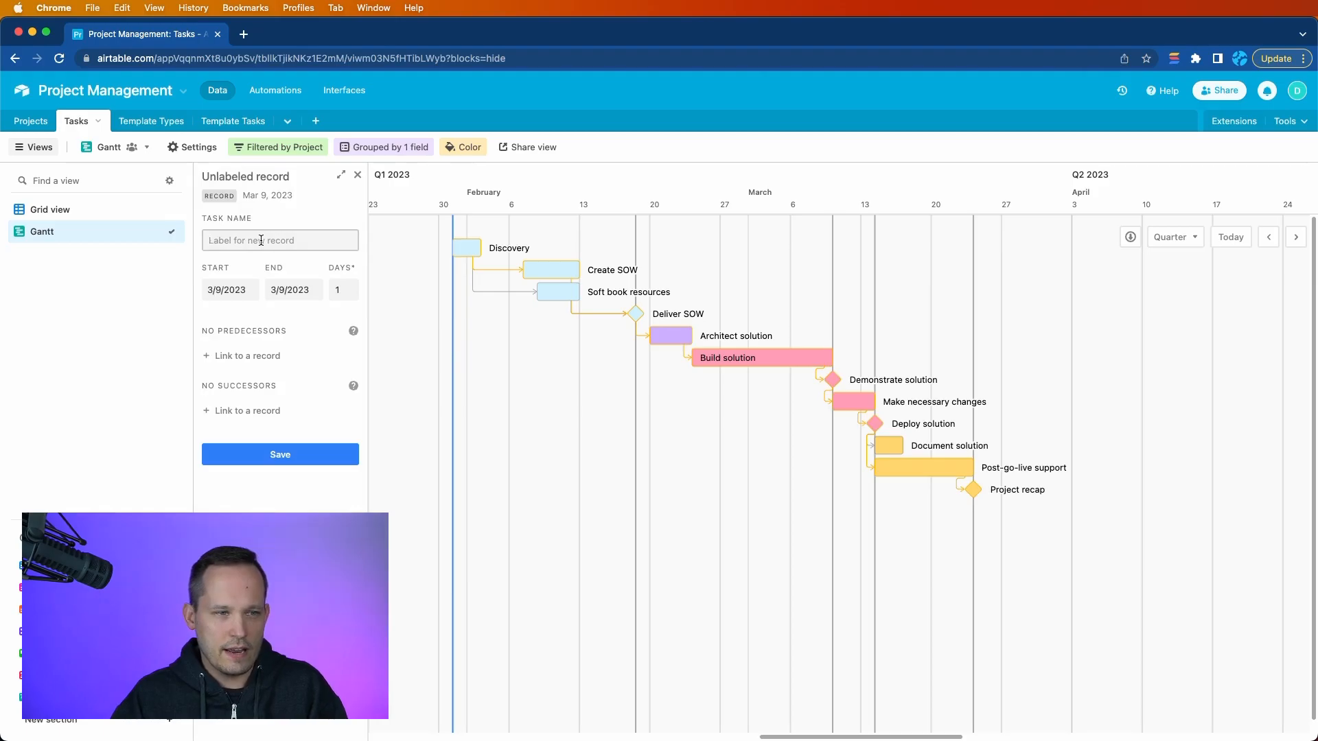
{"action": "type", "text": "New Task"}
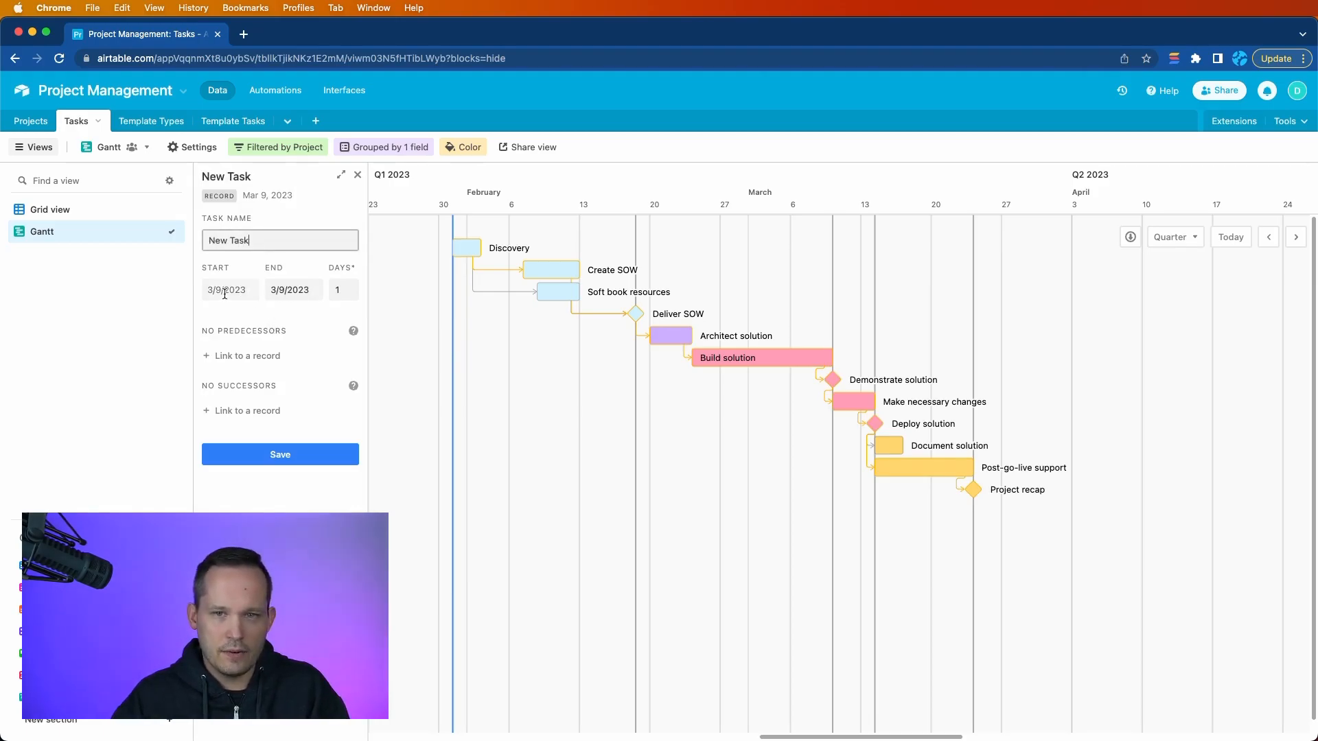
{"action": "left_click", "coordinate": [254, 455]}
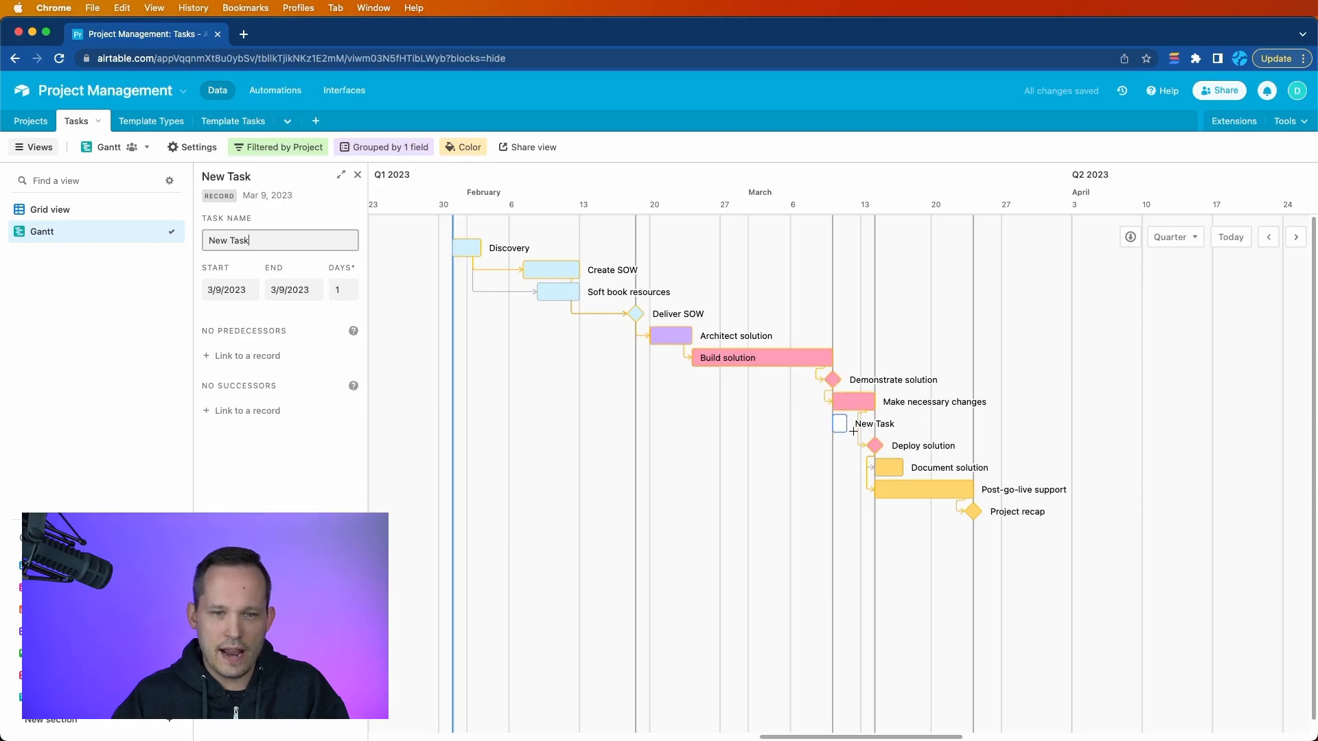
- Settle the one-day New Task bar on Feb 14, 2023
{"action": "mouse_move", "coordinate": [841, 424]}
{"action": "left_mouse_down"}
{"action": "mouse_move", "coordinate": [726, 423]}
{"action": "mouse_move", "coordinate": [625, 380]}
{"action": "left_mouse_up"}
{"action": "left_click_drag", "start_coordinate": [727, 380], "coordinate": [632, 379]}
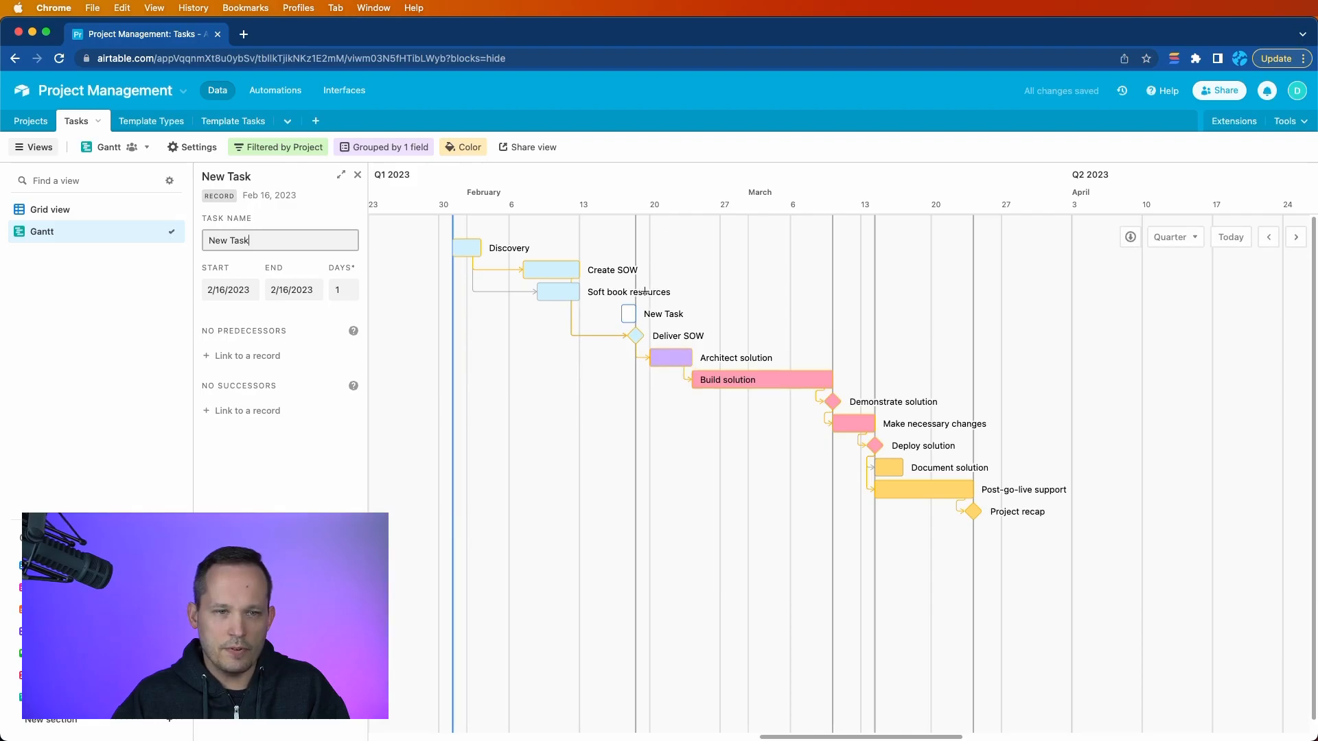
{"action": "left_click_drag", "start_coordinate": [629, 313], "coordinate": [952, 313]}
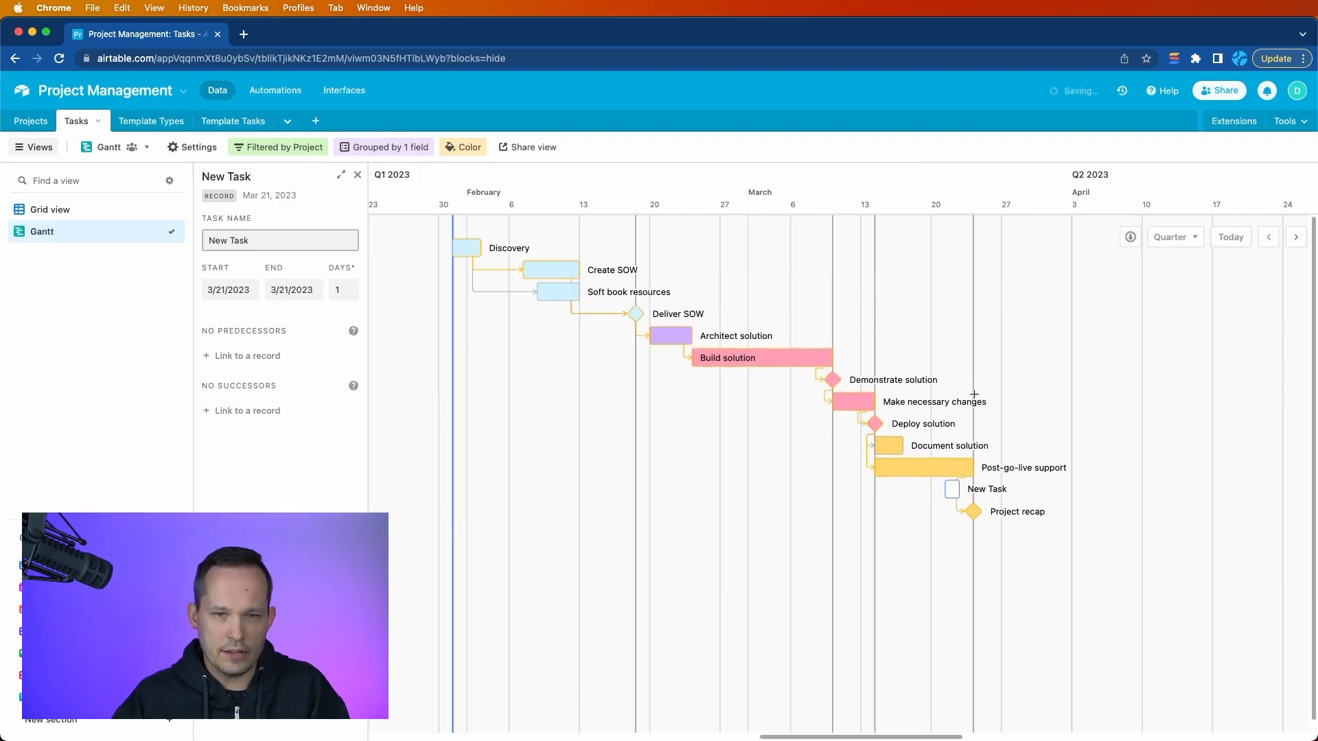
{"action": "left_click_drag", "start_coordinate": [952, 490], "coordinate": [571, 490]}
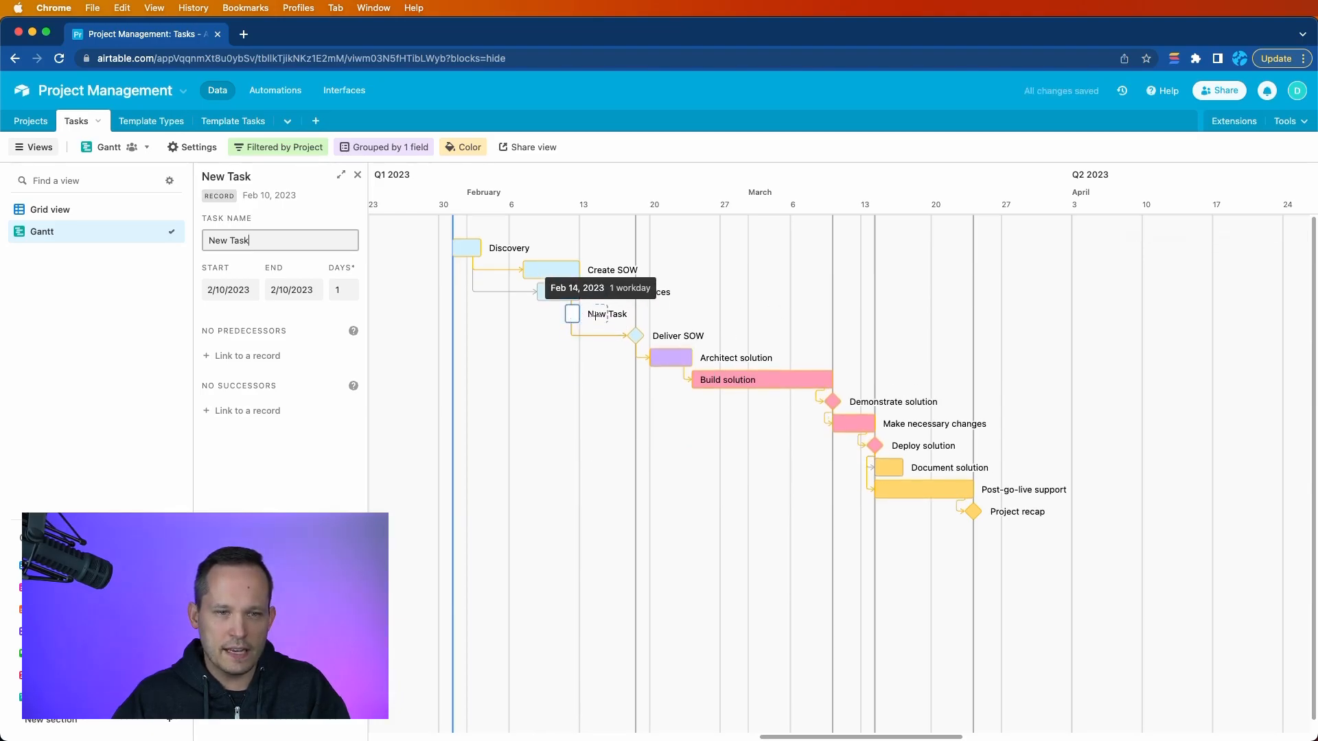
{"action": "left_click_drag", "start_coordinate": [572, 313], "coordinate": [603, 313]}
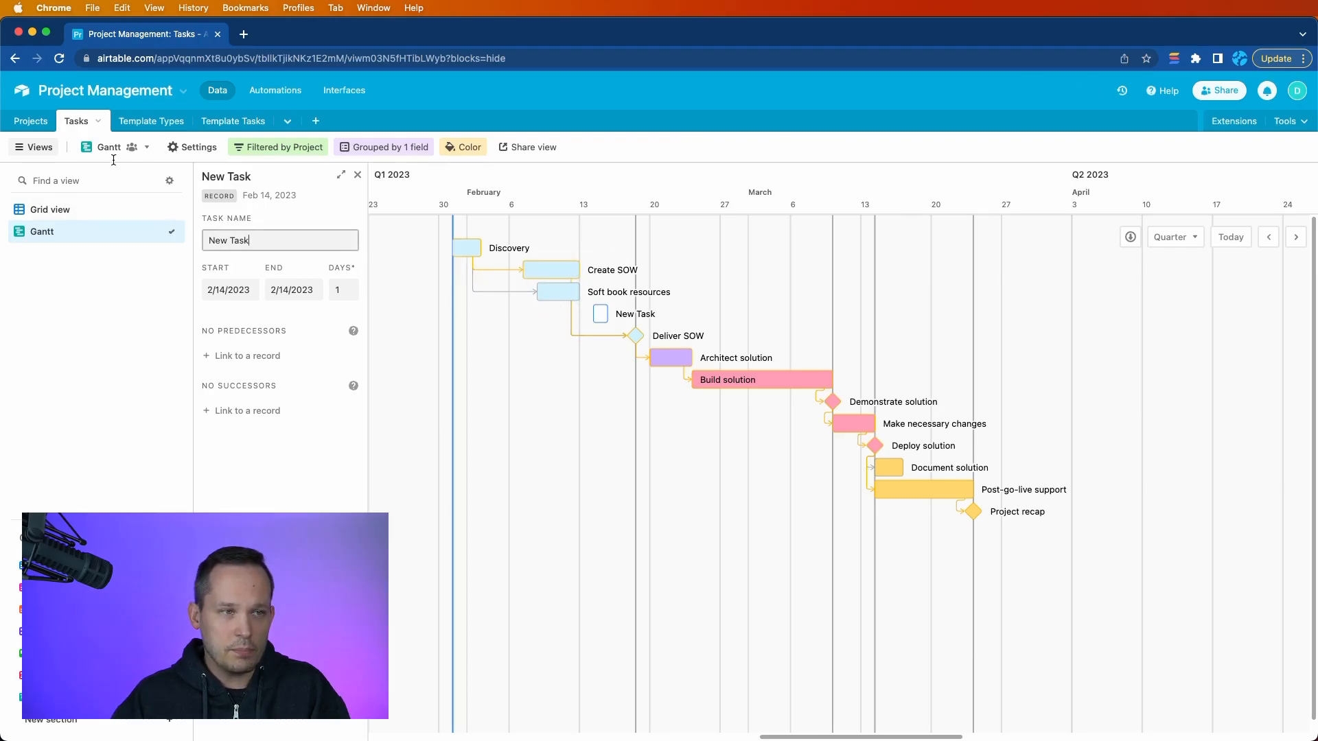
{"action": "left_click", "coordinate": [49, 209]}
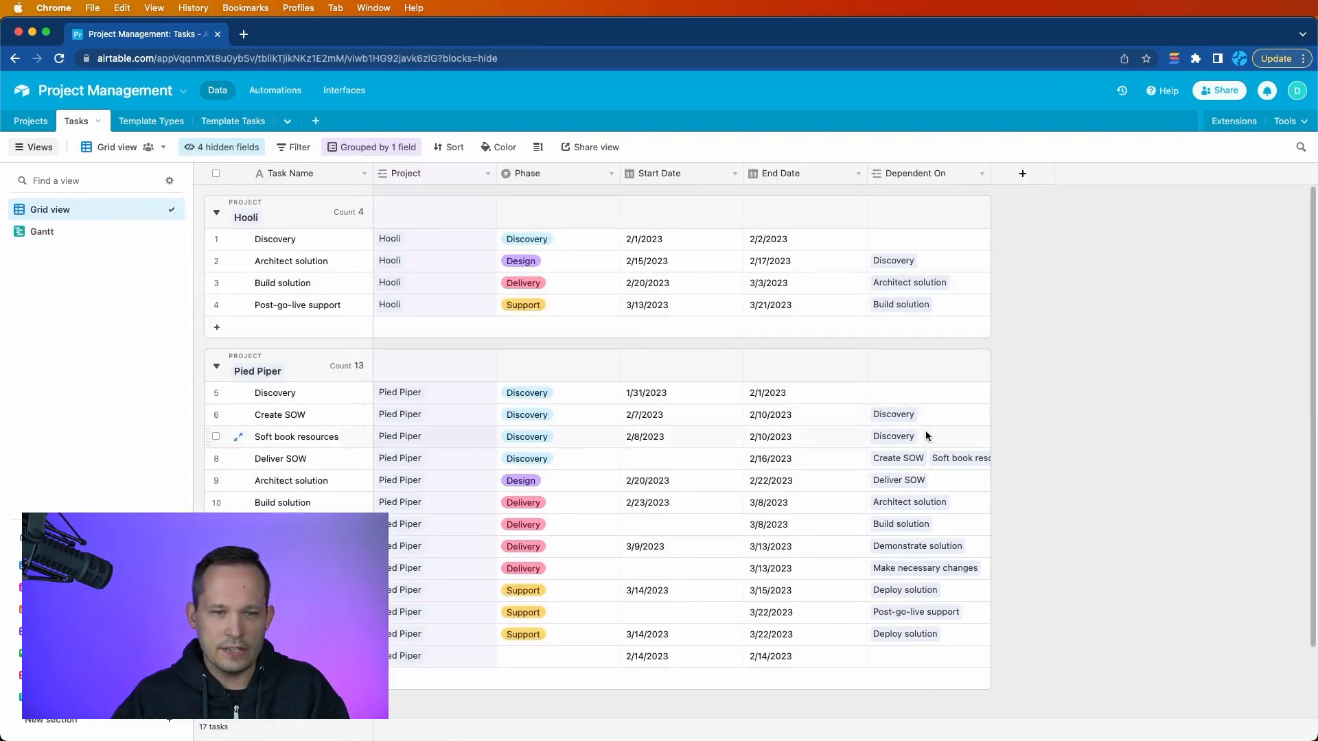
{"action": "left_click", "coordinate": [42, 231]}
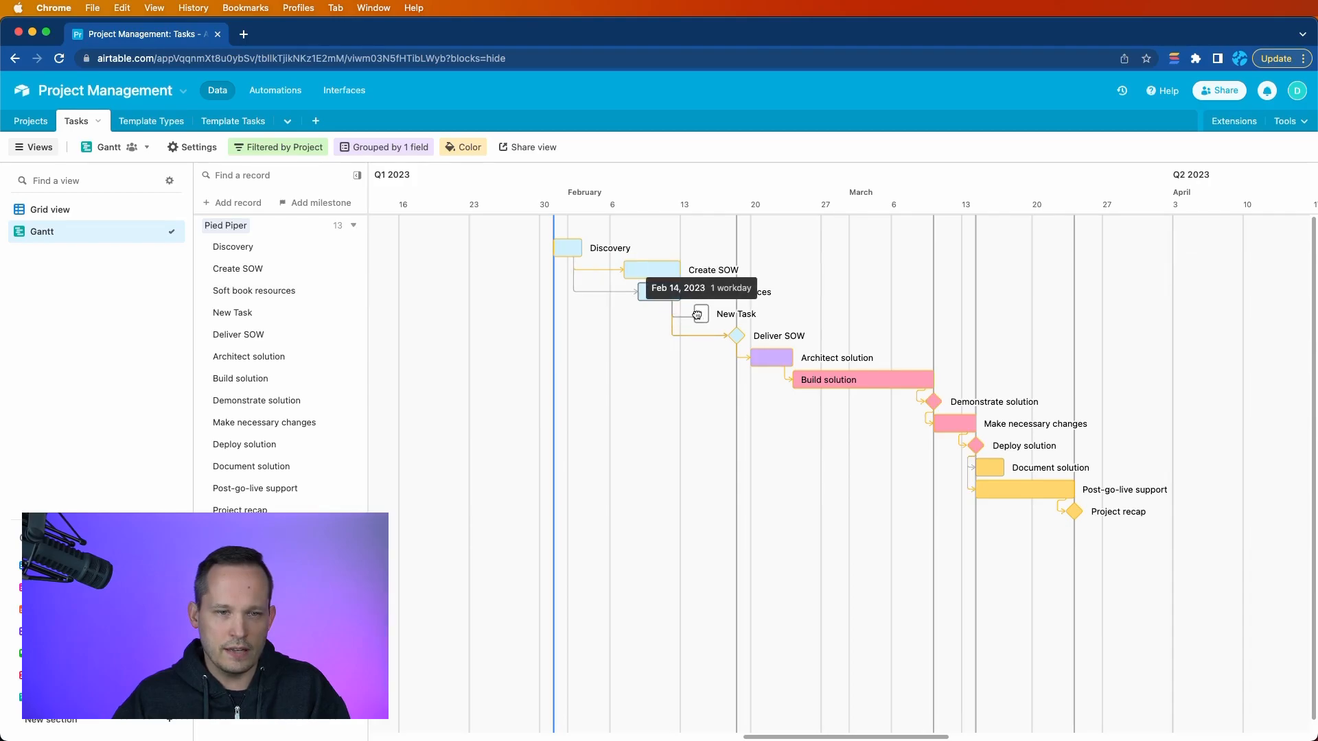
- Link New Task after Soft book resources and move it to Mar 2, 2023
{"action": "left_click_drag", "start_coordinate": [700, 313], "coordinate": [780, 312]}
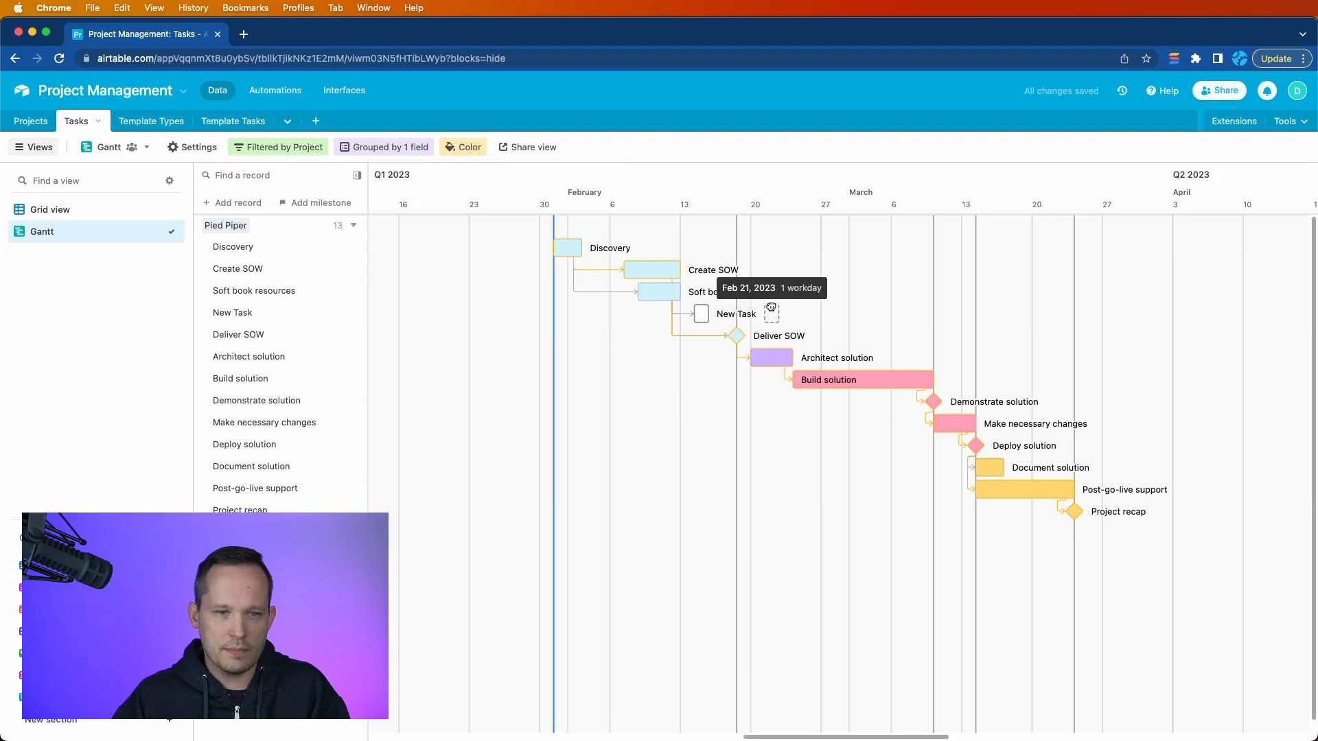
{"action": "left_click_drag", "start_coordinate": [771, 355], "coordinate": [861, 372]}
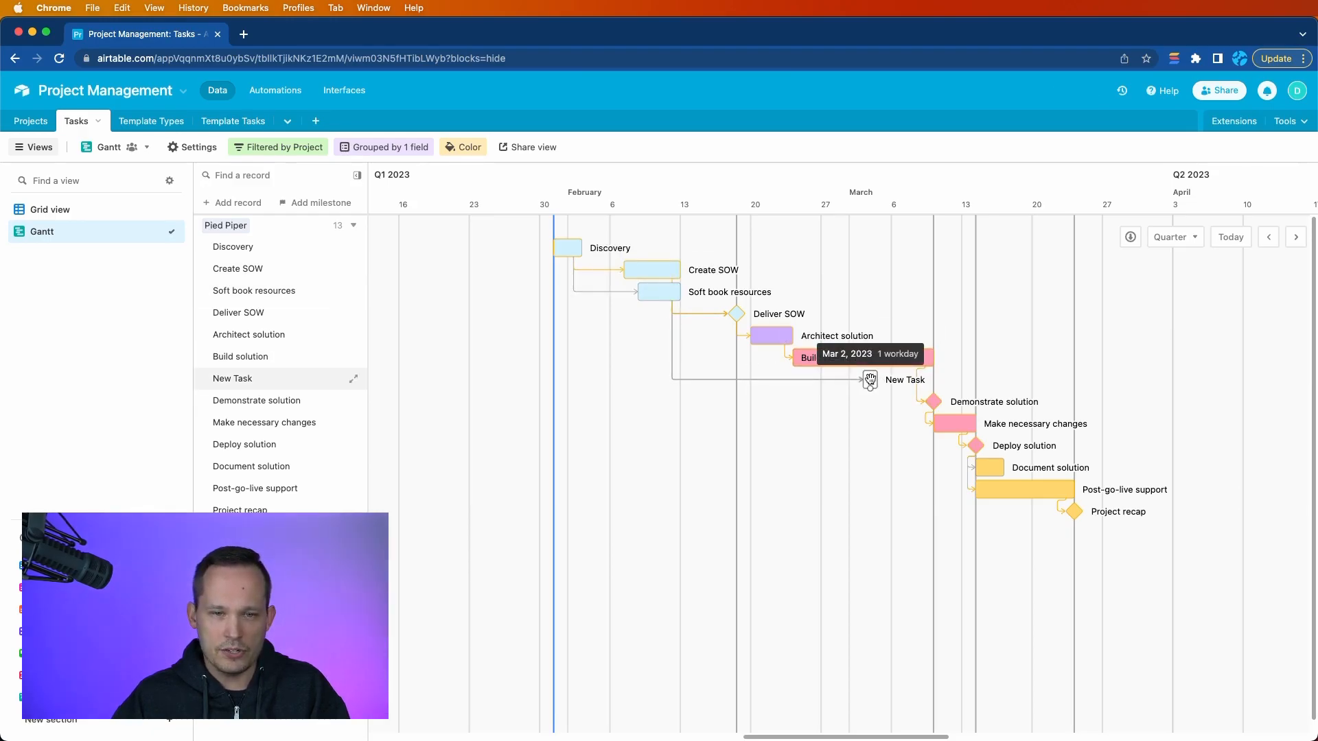
{"action": "left_click", "coordinate": [871, 379]}
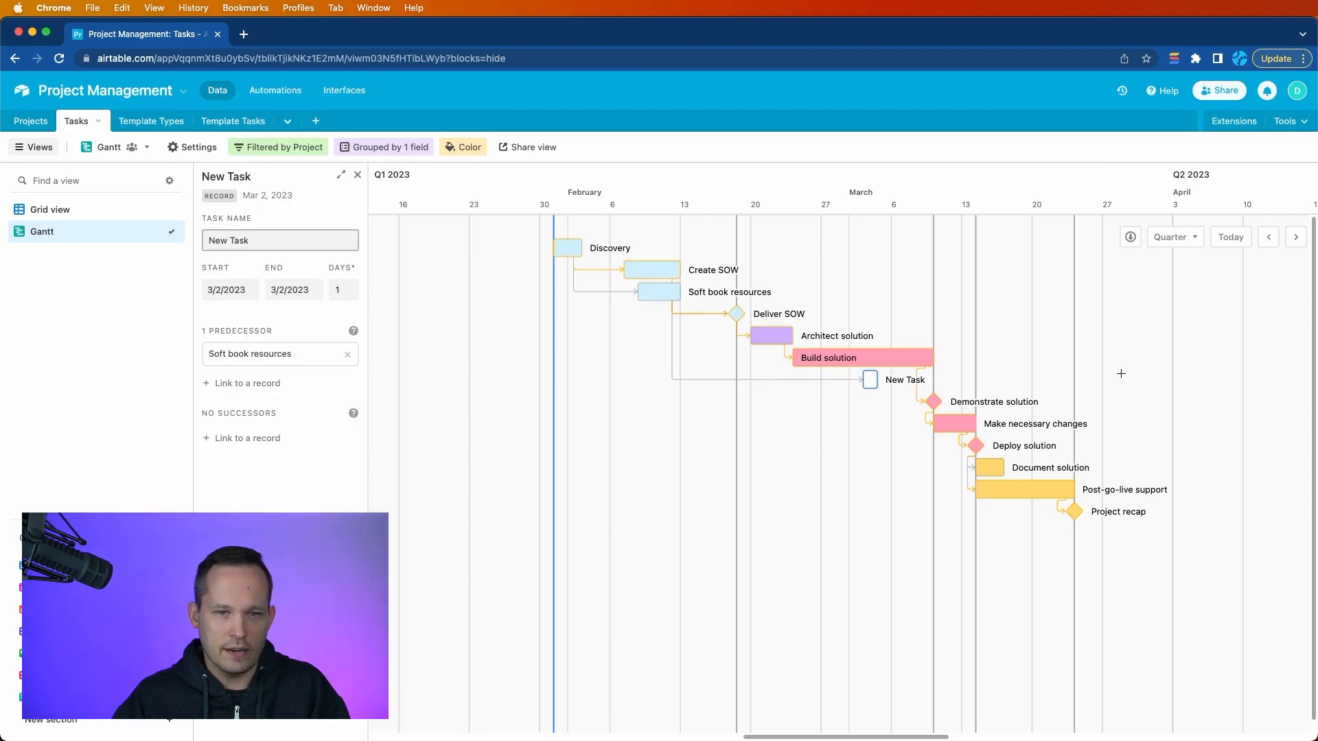
- Set New Task's Phase to Design in its expanded record
{"action": "left_click", "coordinate": [872, 379]}
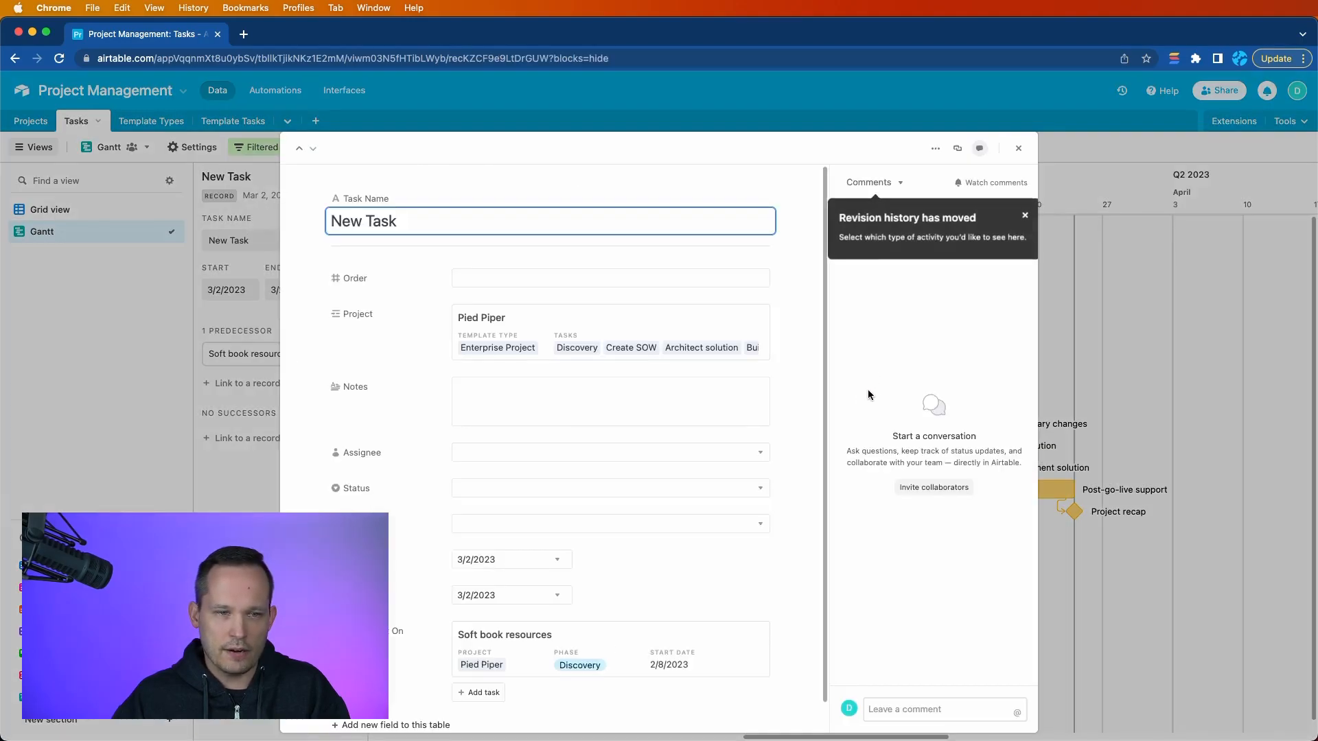
{"action": "left_click", "coordinate": [672, 529]}
{"action": "left_click", "coordinate": [544, 618]}
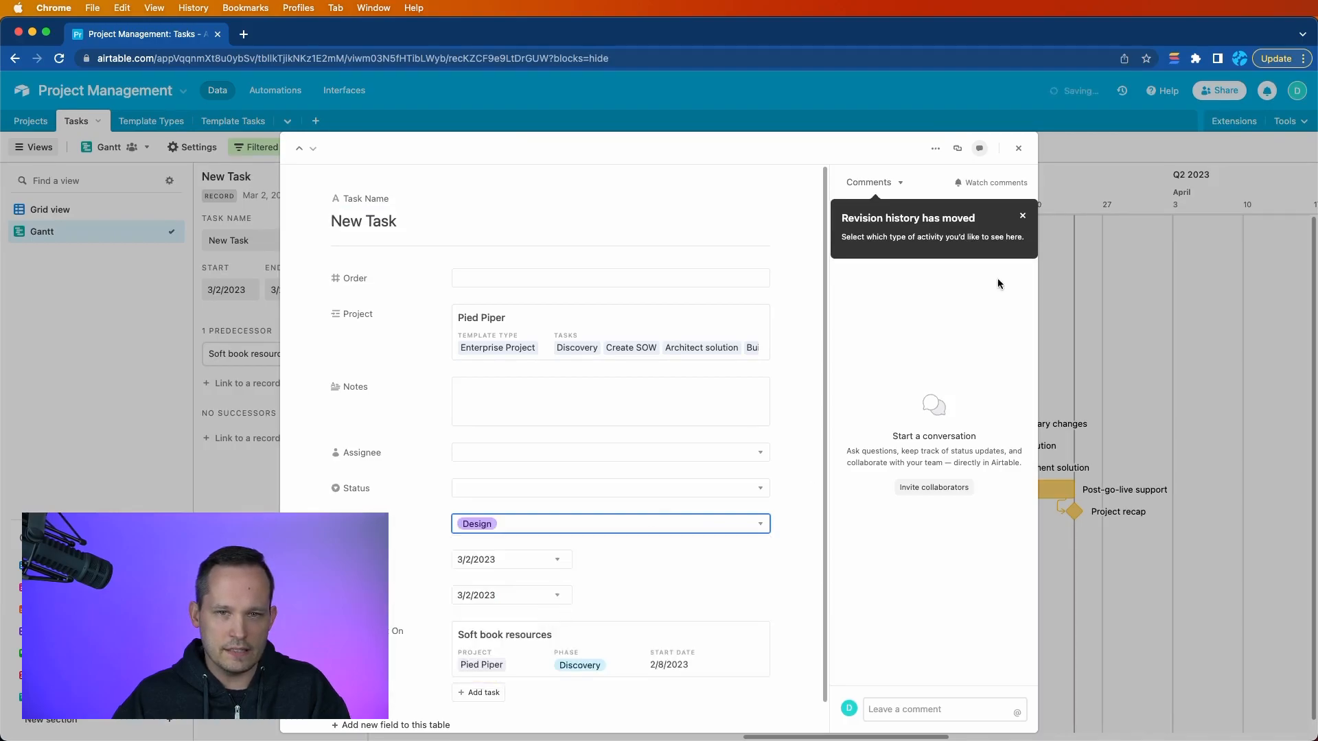
{"action": "left_click", "coordinate": [1098, 249]}
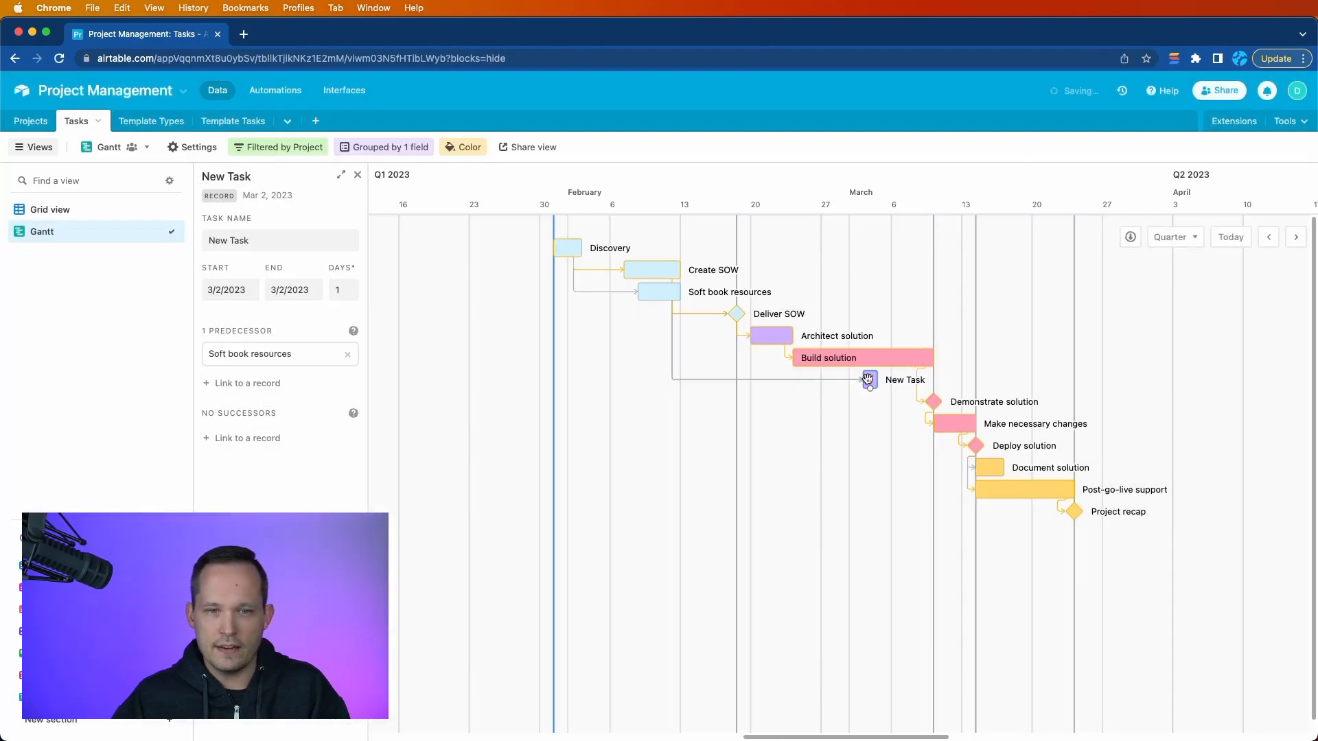